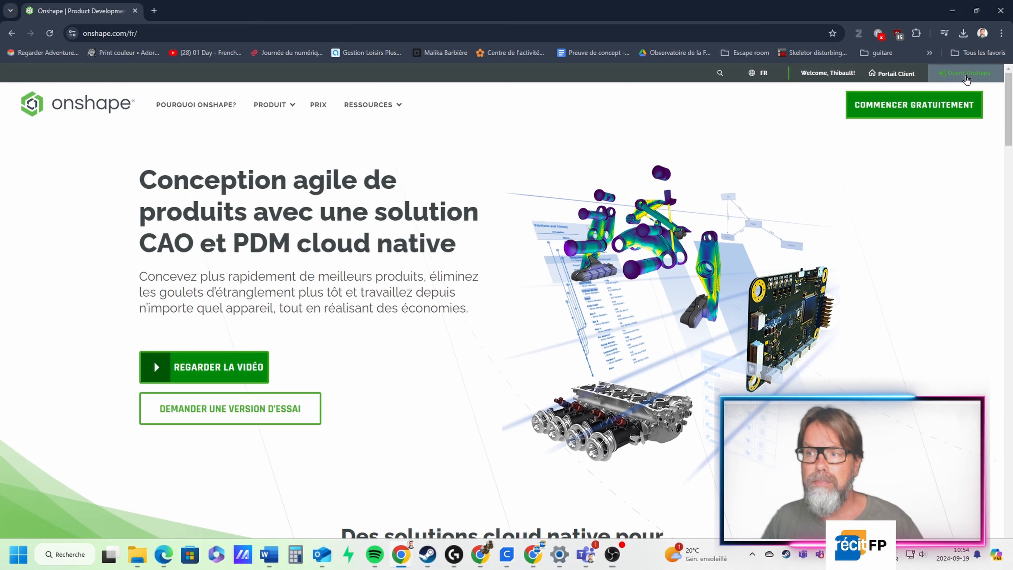
Step: Open the Onshape documents workspace from the website and look over the account options
left_click(966, 76)
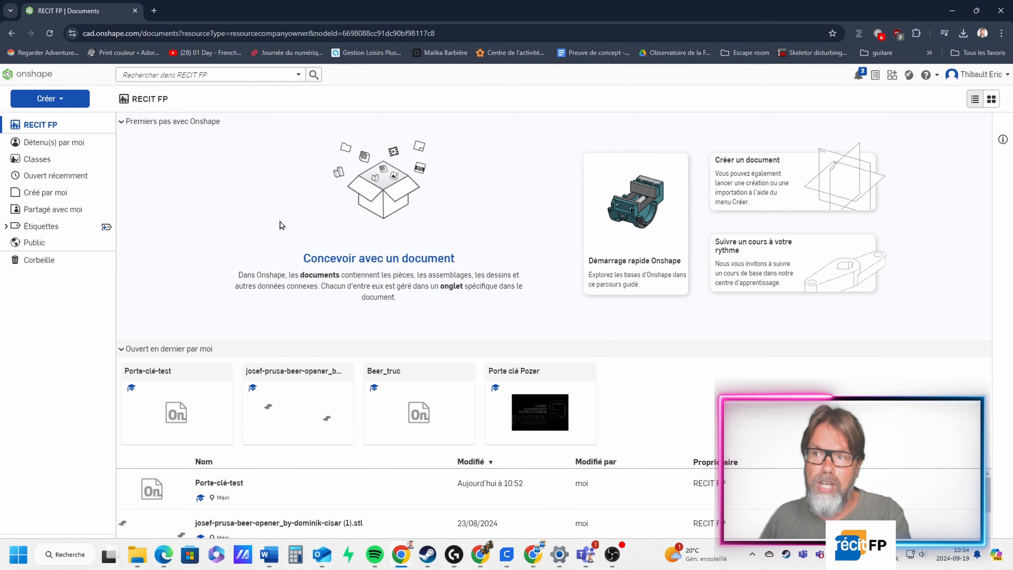
left_click(976, 75)
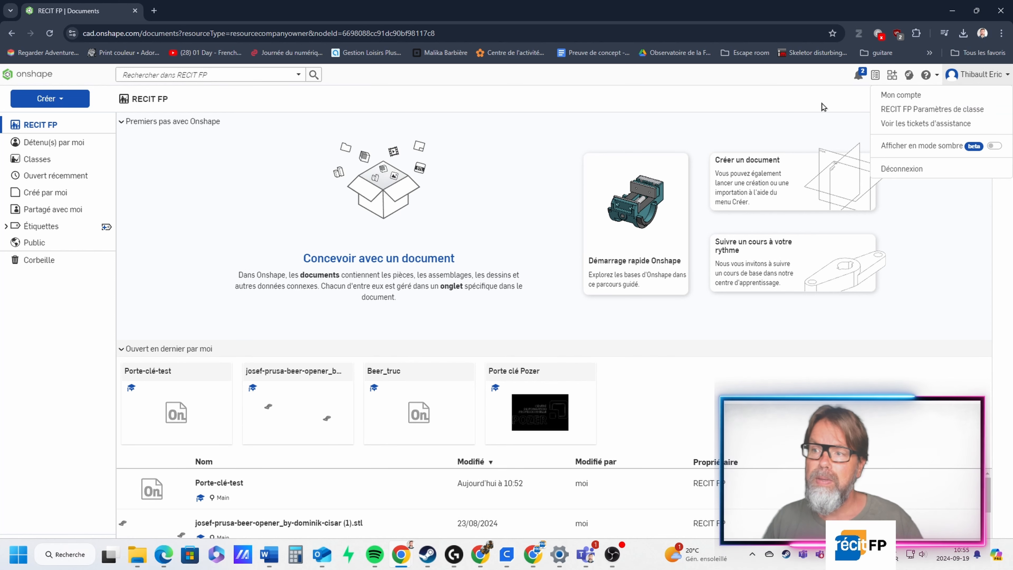
left_click(794, 108)
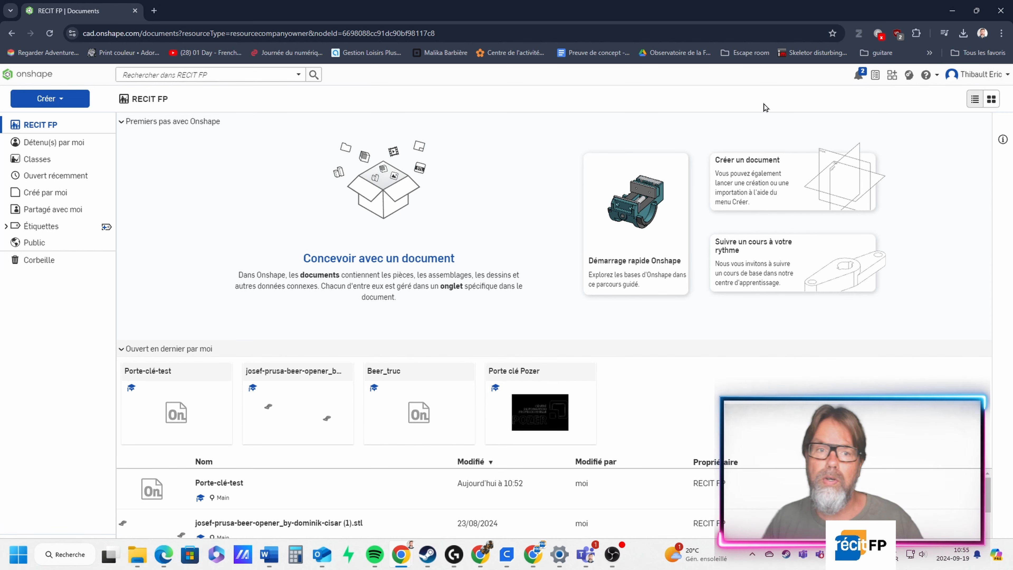
Step: Browse the documents owned by the account, those of RECIT FP, and the recently opened ones
left_click(57, 143)
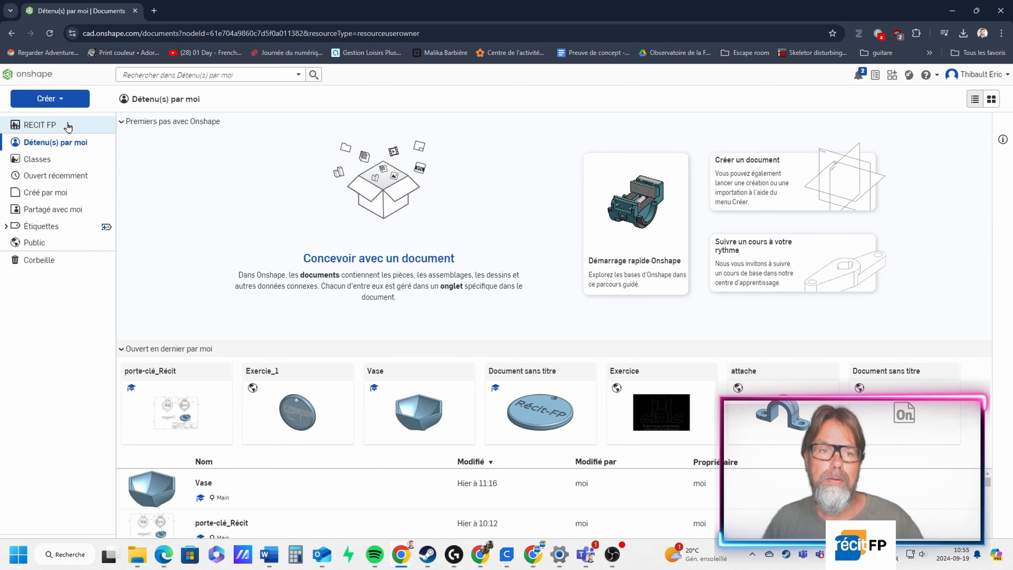
left_click(65, 132)
scroll(1010, 488, "down", 2)
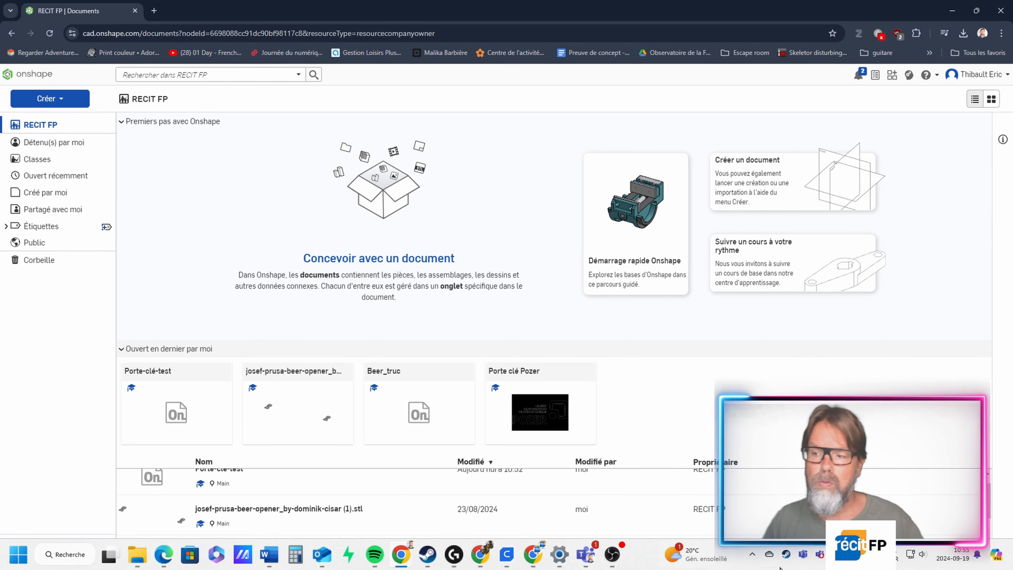
scroll(1010, 487, "down", 1)
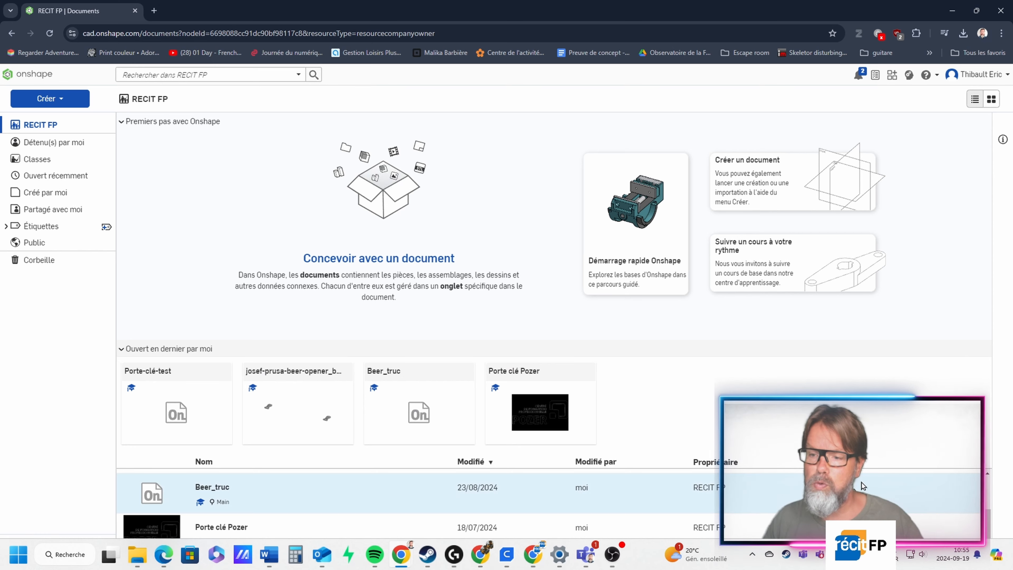
left_click(60, 176)
scroll(290, 258, "down", 20)
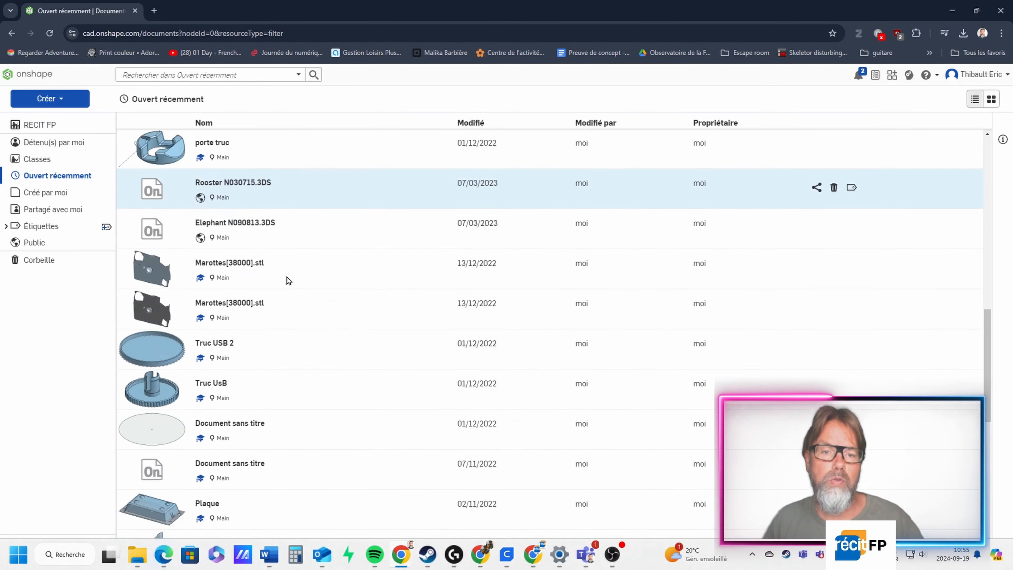
scroll(288, 280, "up", 20)
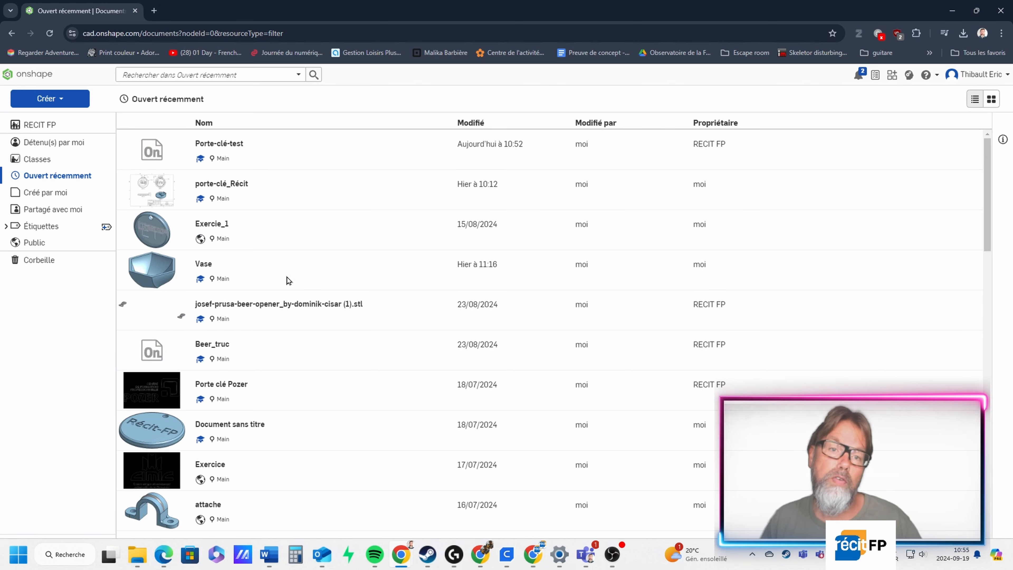
Step: Create a new document named "Porte clé 23" in the RECIT FP location
left_click(45, 98)
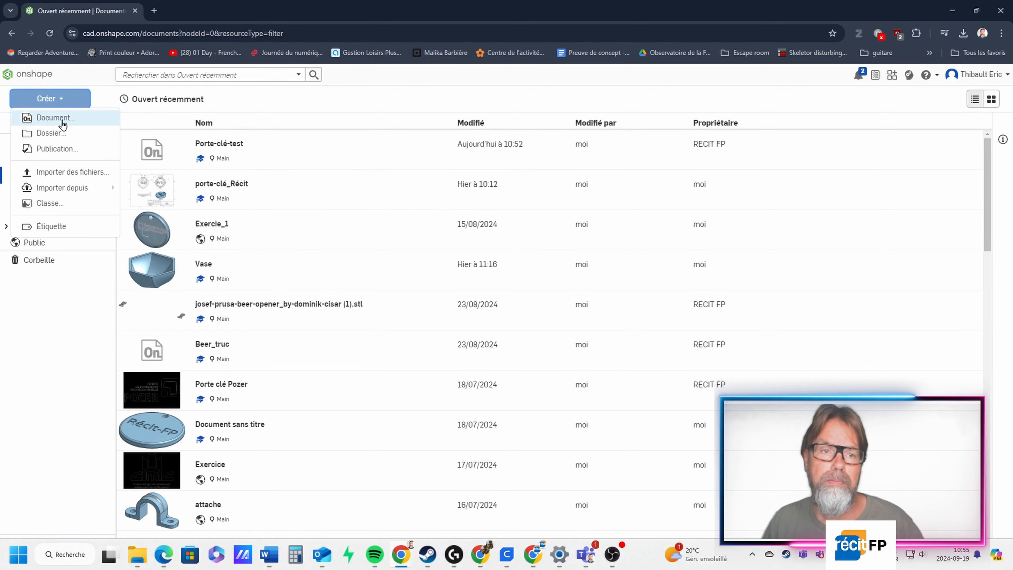
left_click(55, 118)
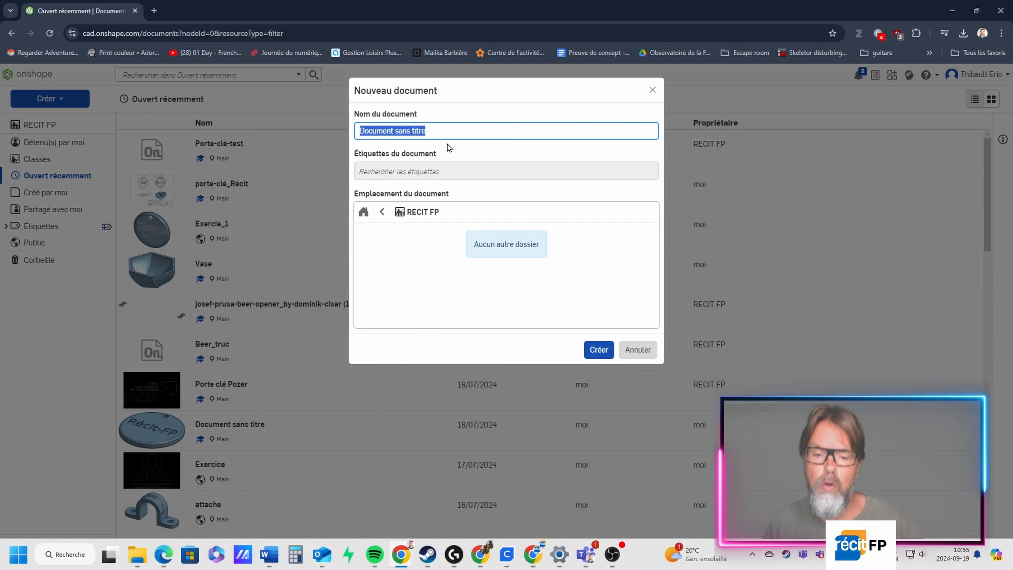
key("BackSpace")
type("Po")
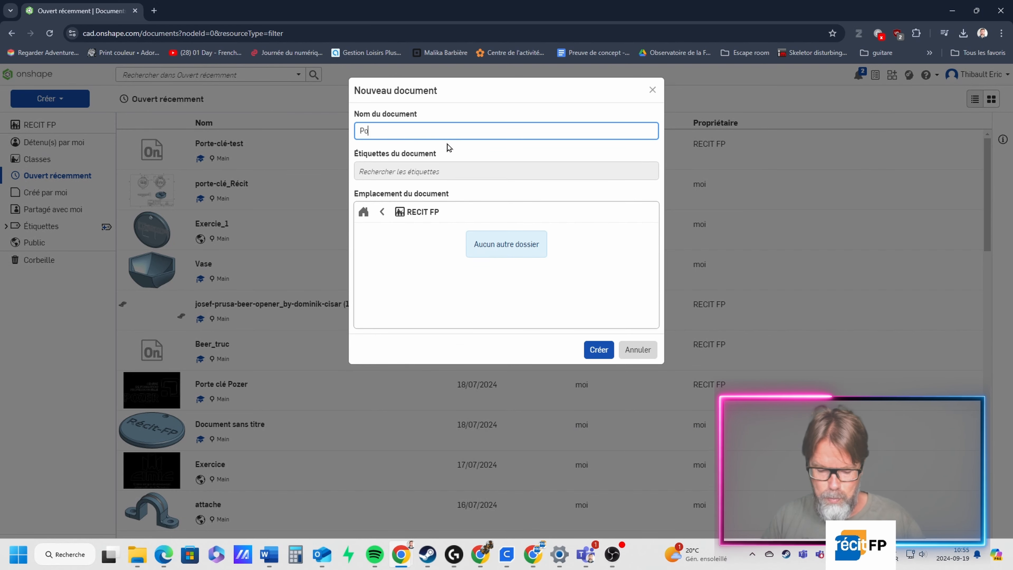
type("rte cl")
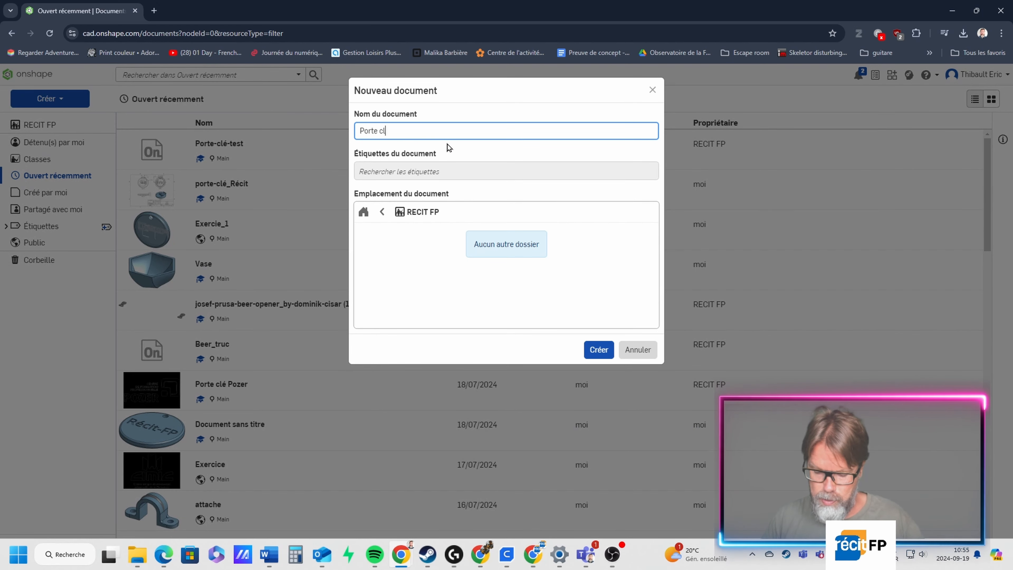
type("é 23")
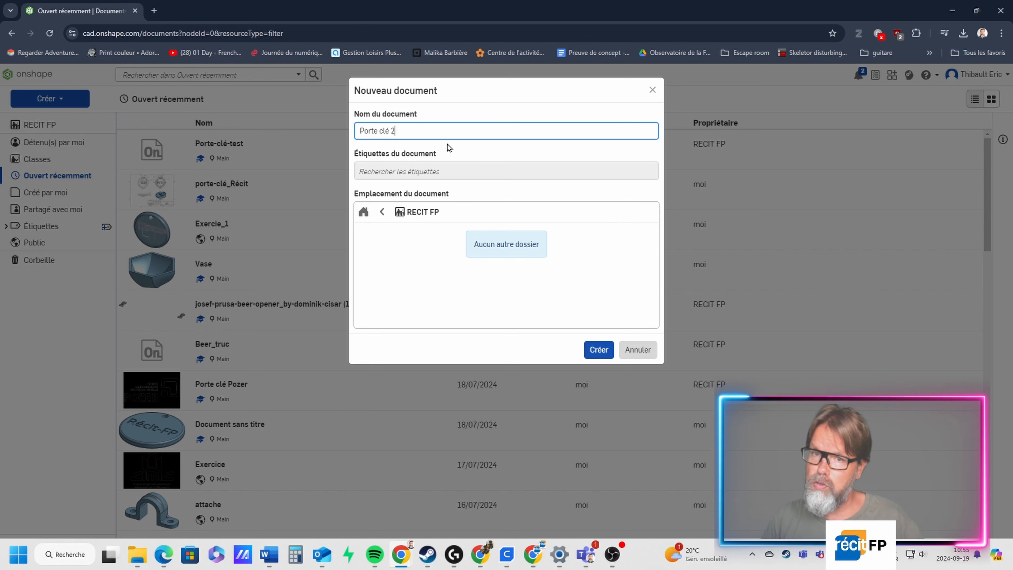
left_click(604, 359)
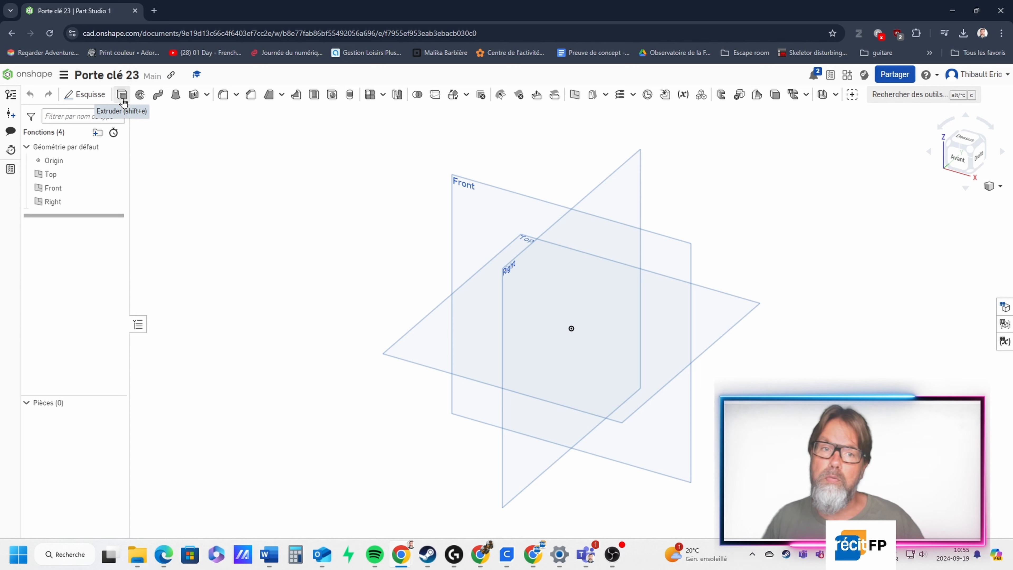
Step: Start a new sketch on the Top plane
left_click(91, 96)
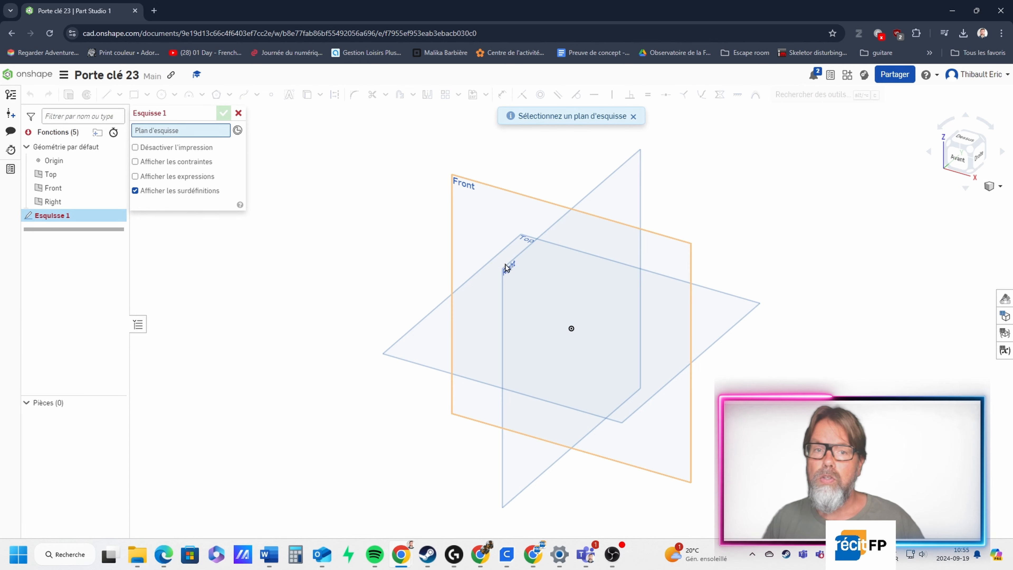
left_click(597, 376)
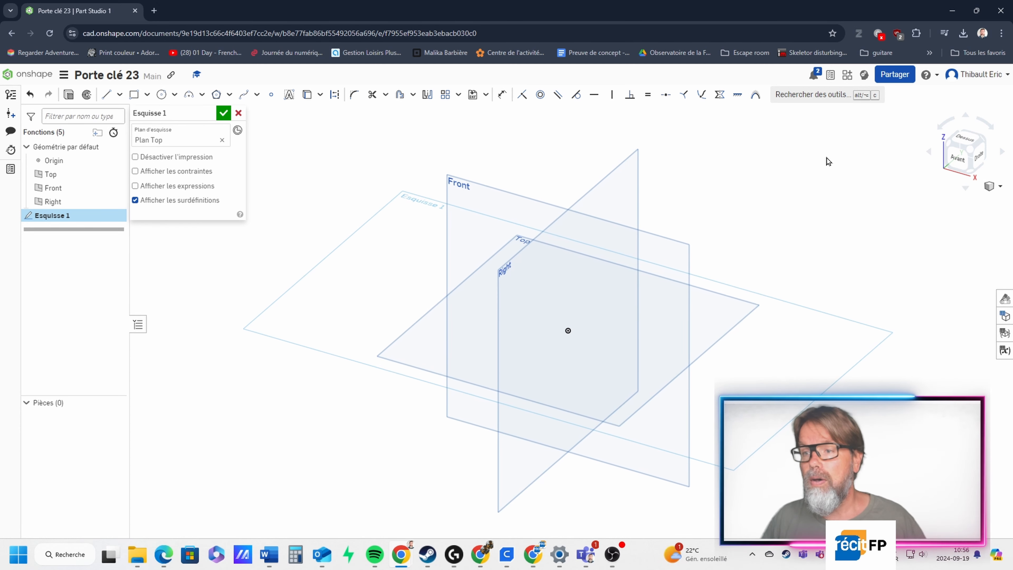
mouse_move(827, 161)
right_mouse_down()
mouse_move(816, 185)
mouse_move(848, 158)
mouse_move(836, 185)
mouse_move(879, 215)
mouse_move(821, 167)
mouse_move(796, 190)
mouse_move(838, 164)
mouse_move(832, 181)
right_mouse_up()
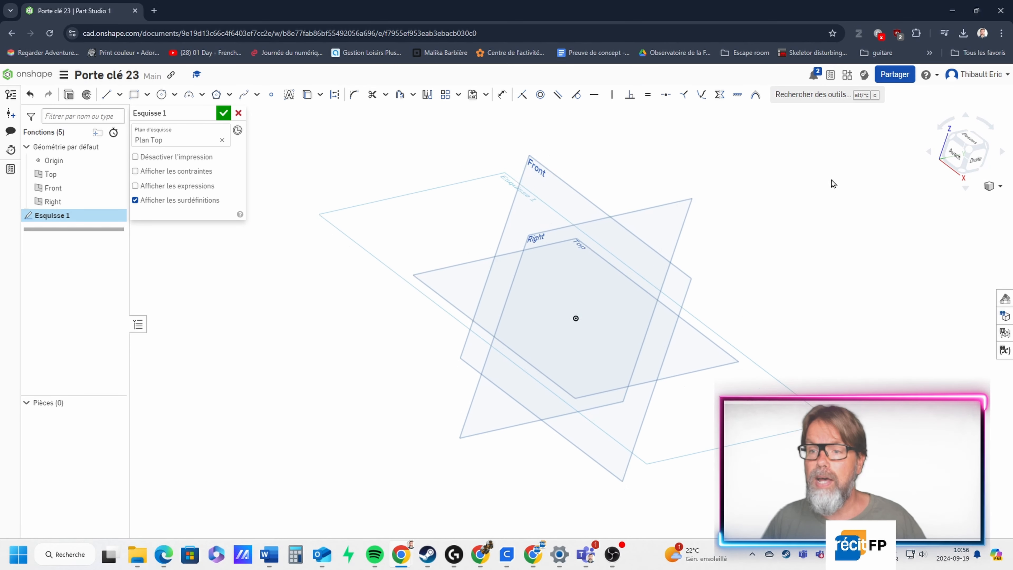
left_click_drag(801, 198, 836, 213)
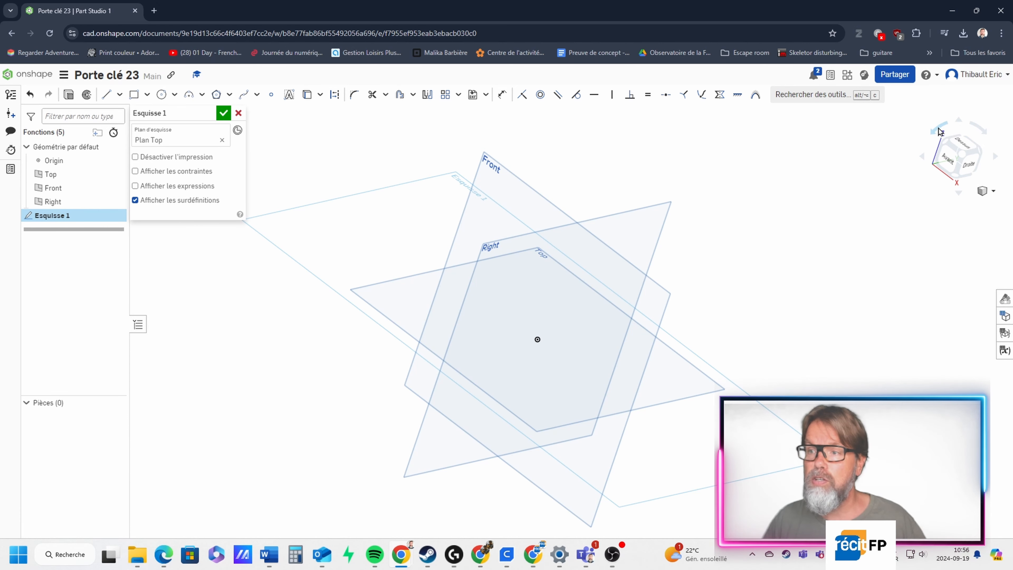
left_click(960, 141)
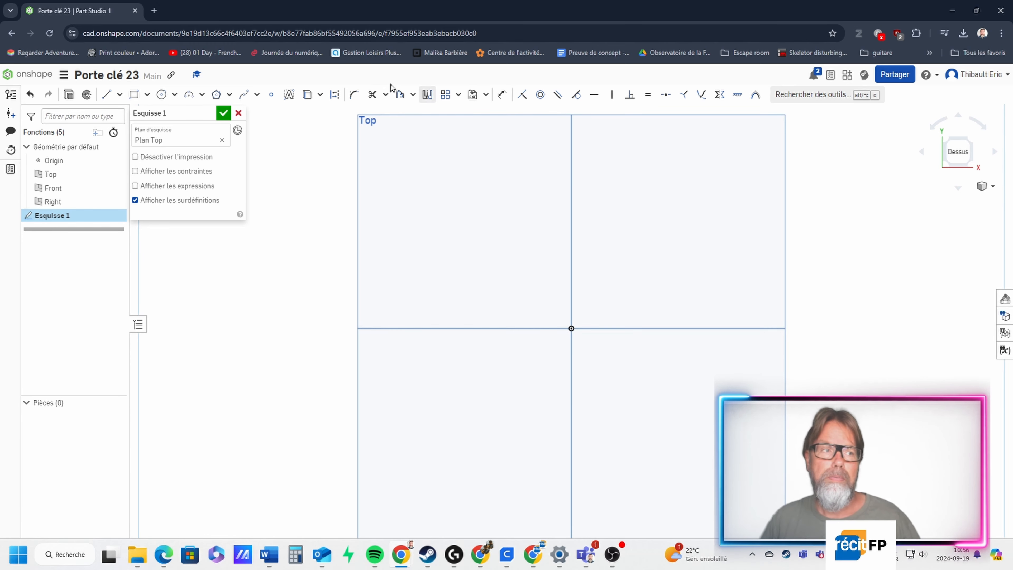
Step: Consult the reference drawing Part 1 Drawing 1.pdf and sketch a circle of 63 mm diameter centred on the origin
mouse_move(0, 89)
left_mouse_down()
mouse_move(462, 85)
mouse_move(541, 67)
left_mouse_up()
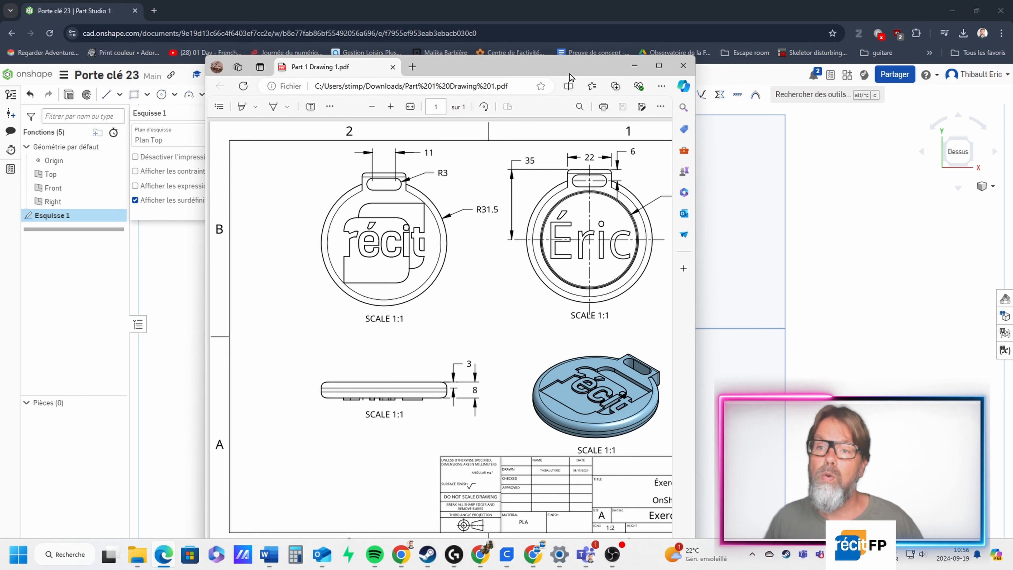
left_click_drag(567, 72, 618, 0)
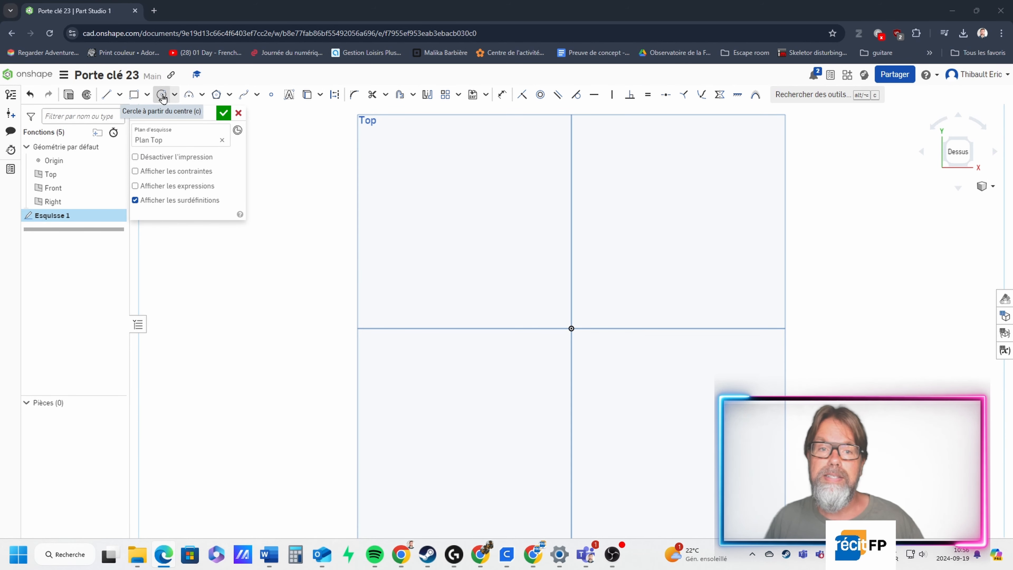
left_click(175, 95)
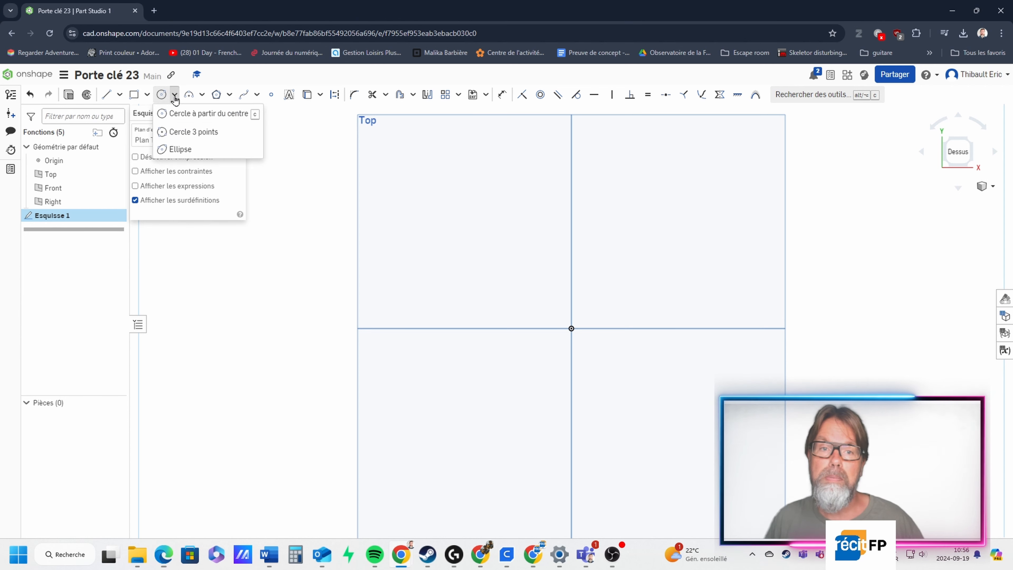
left_click(161, 95)
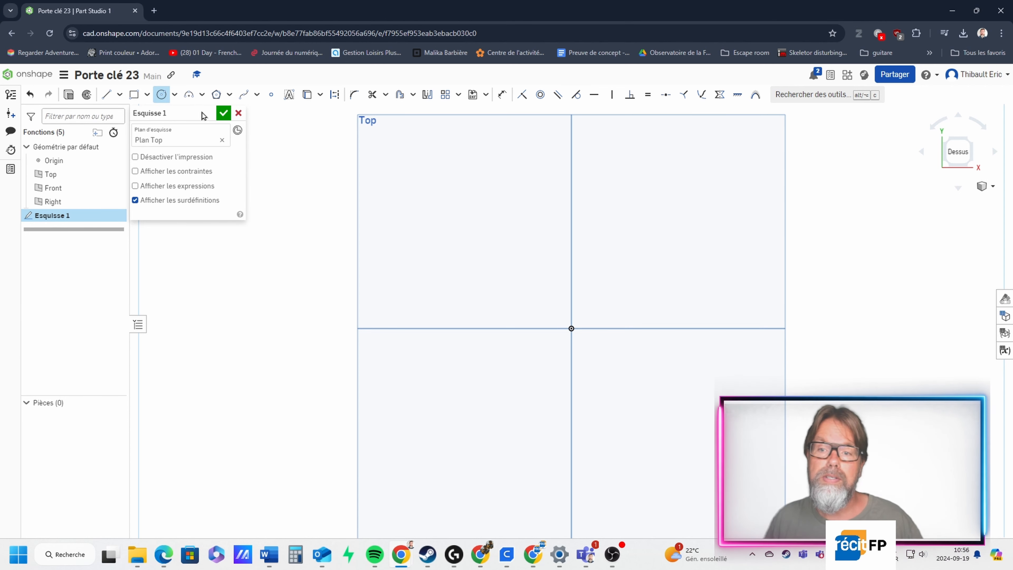
left_click(571, 329)
left_click(490, 208)
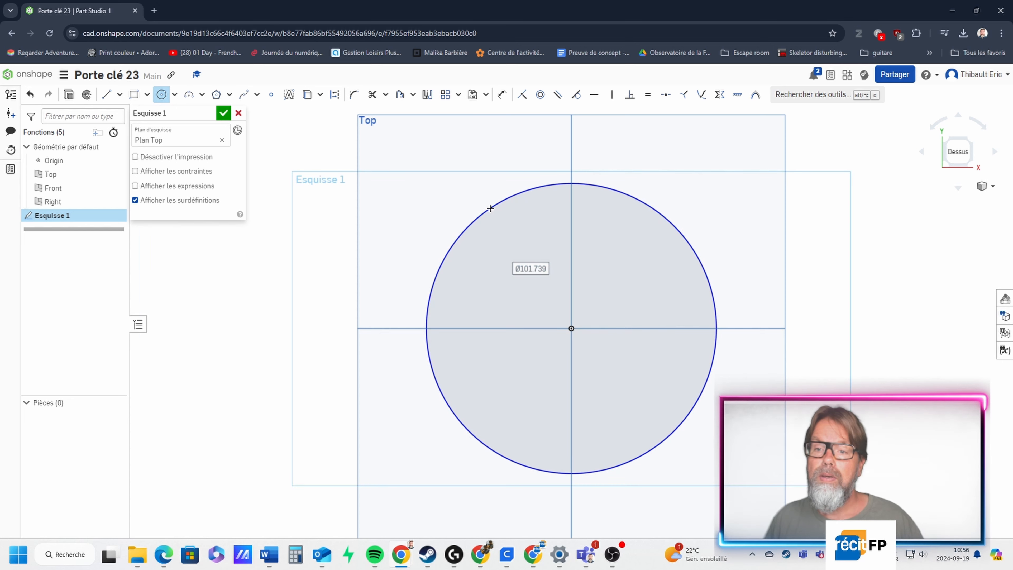
double_click(526, 268)
type("6")
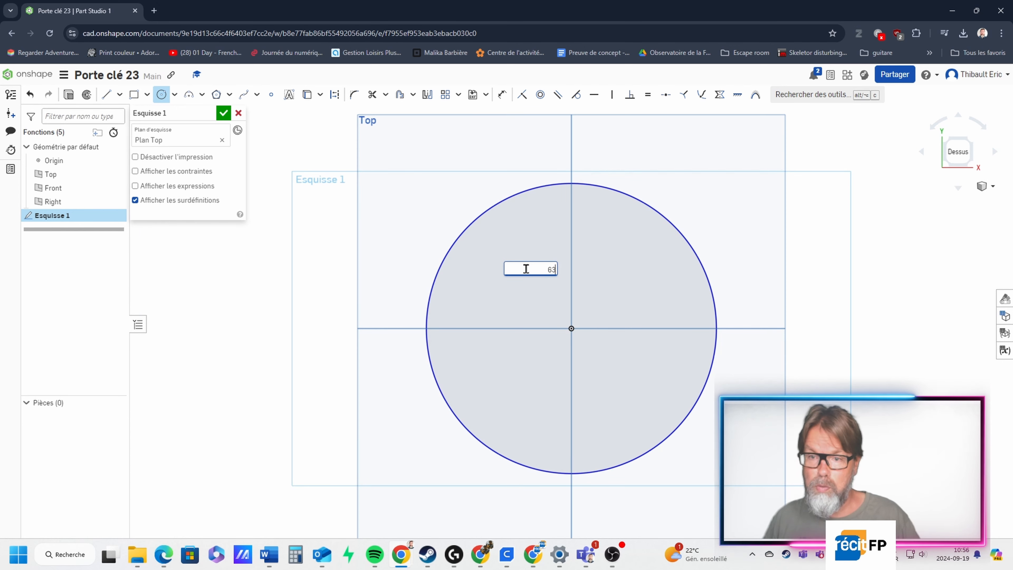
type("3")
key("Return")
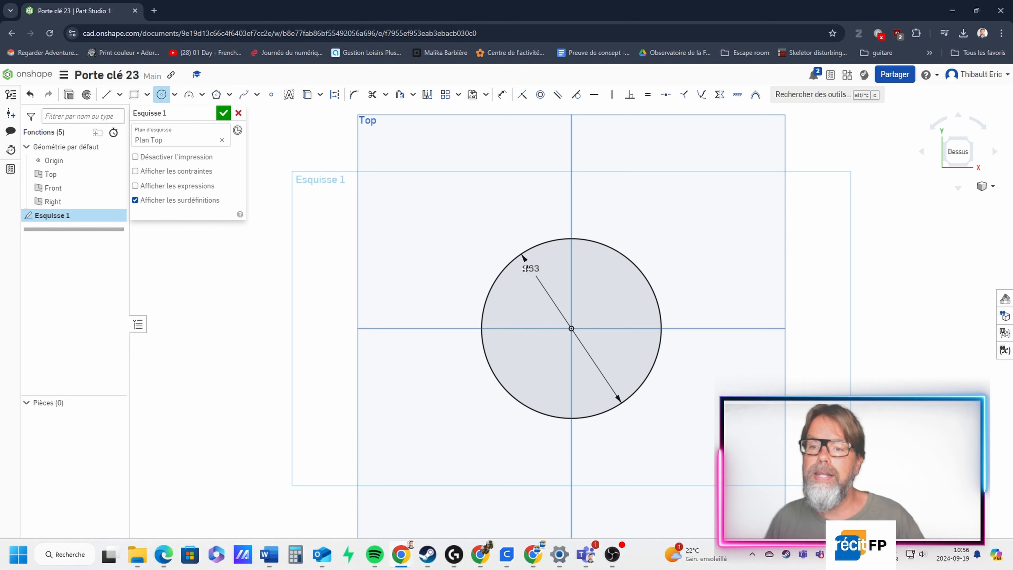
Step: Consult the reference drawing again and sketch a corner rectangle above the circle, 22 mm wide and about 11 mm high
scroll(682, 400, "down", 2)
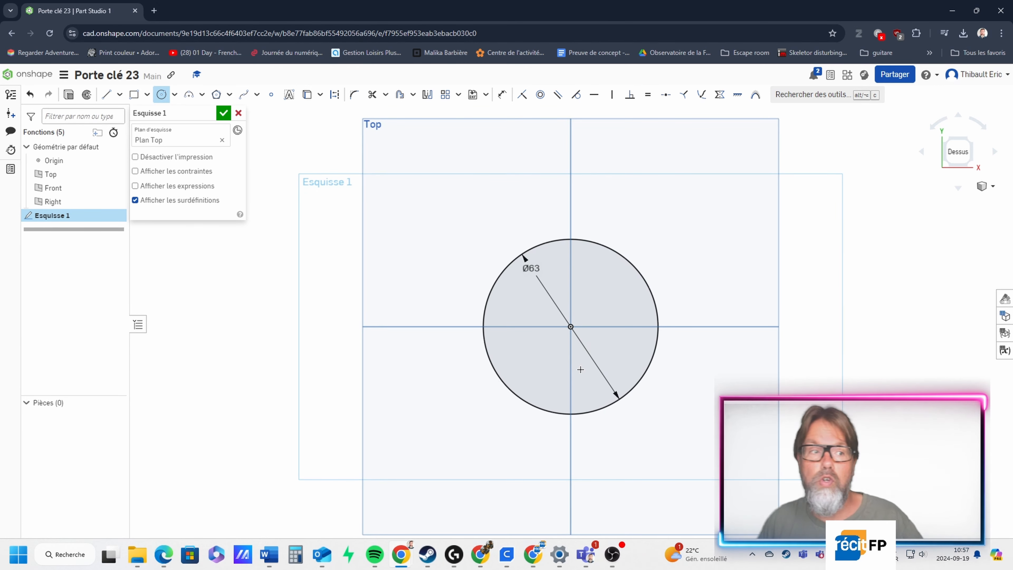
left_click_drag(0, 76, 428, 72)
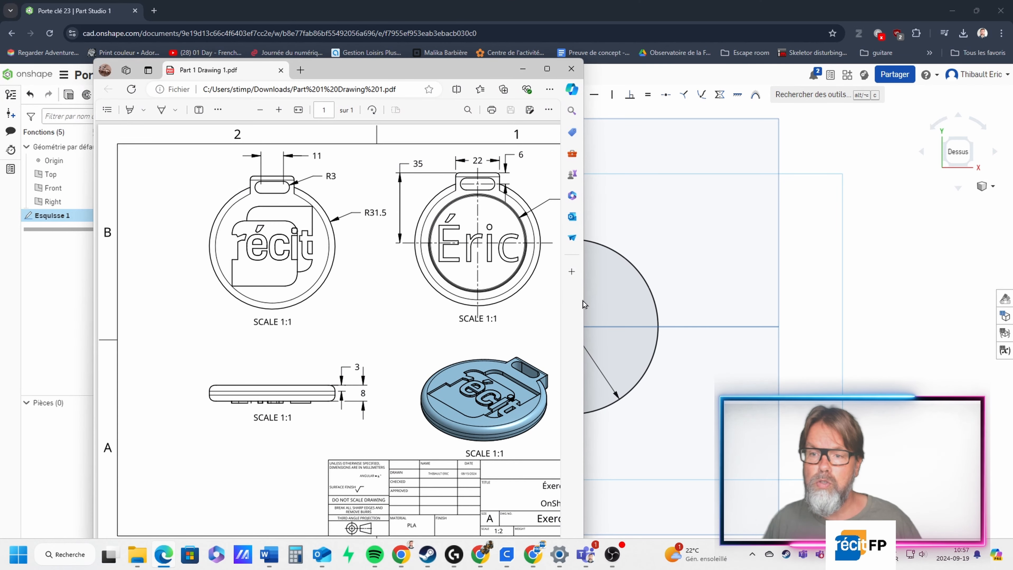
left_click_drag(583, 298, 871, 286)
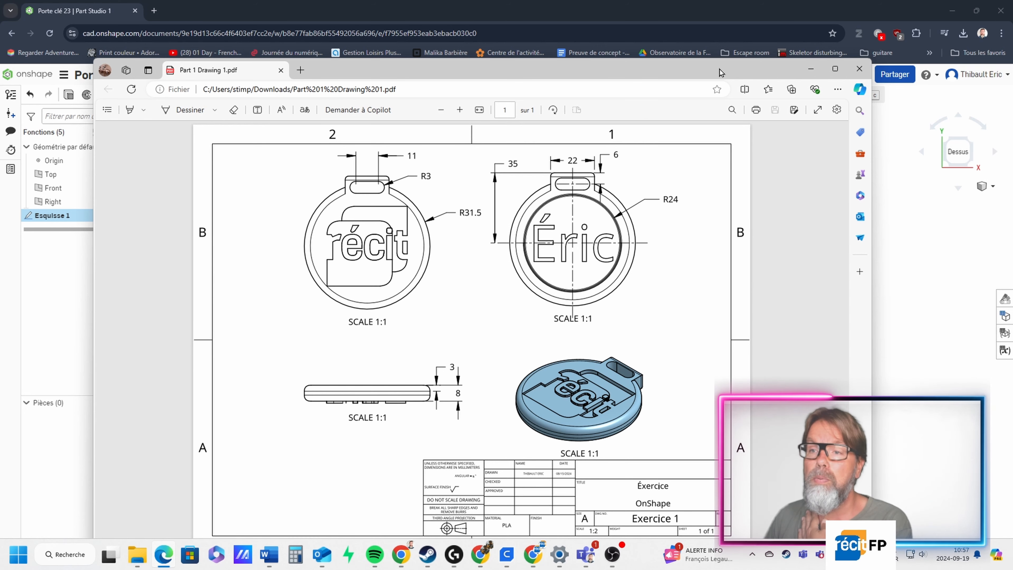
left_click_drag(719, 69, 0, 76)
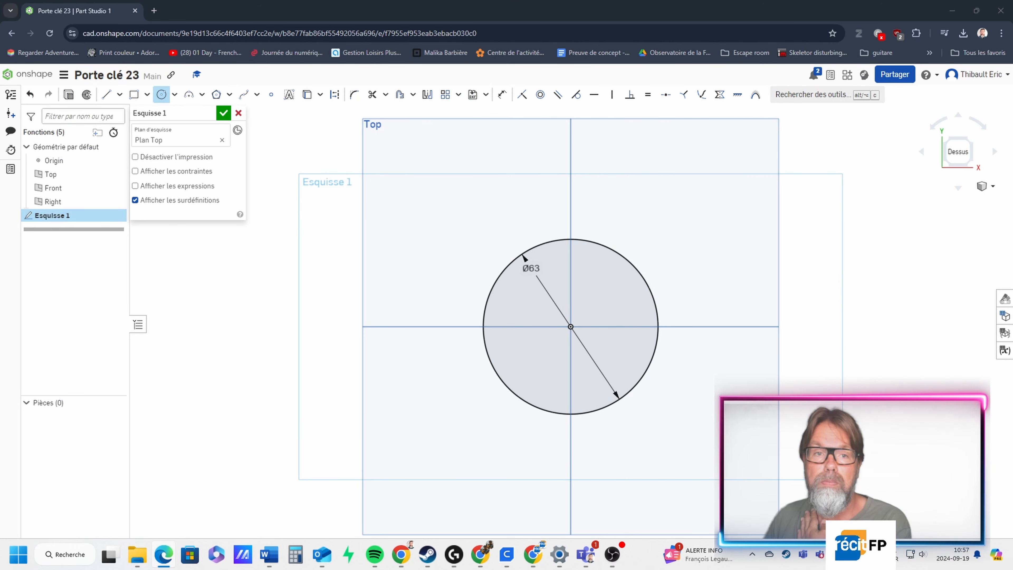
left_click(134, 94)
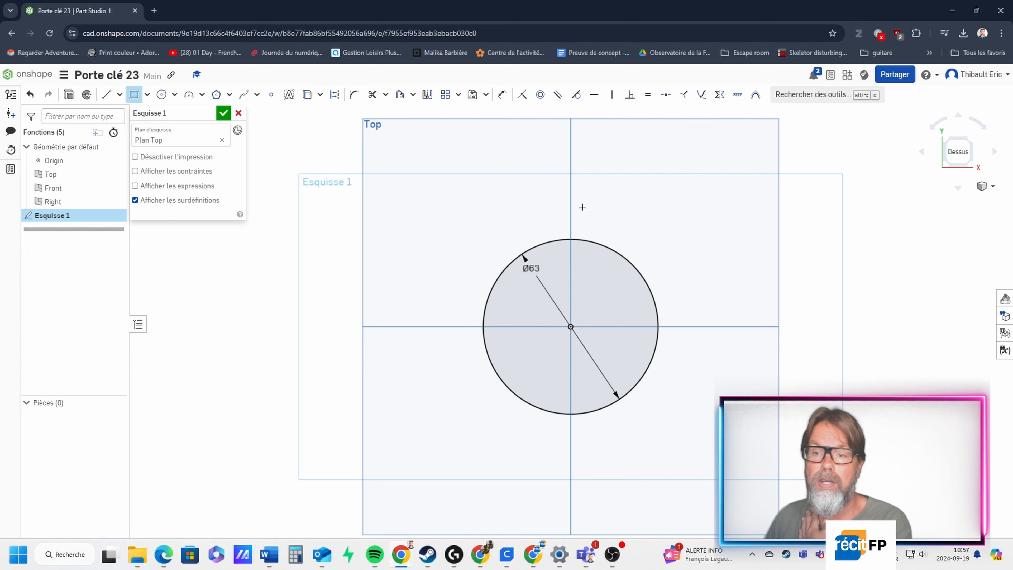
left_click(530, 200)
left_click(634, 231)
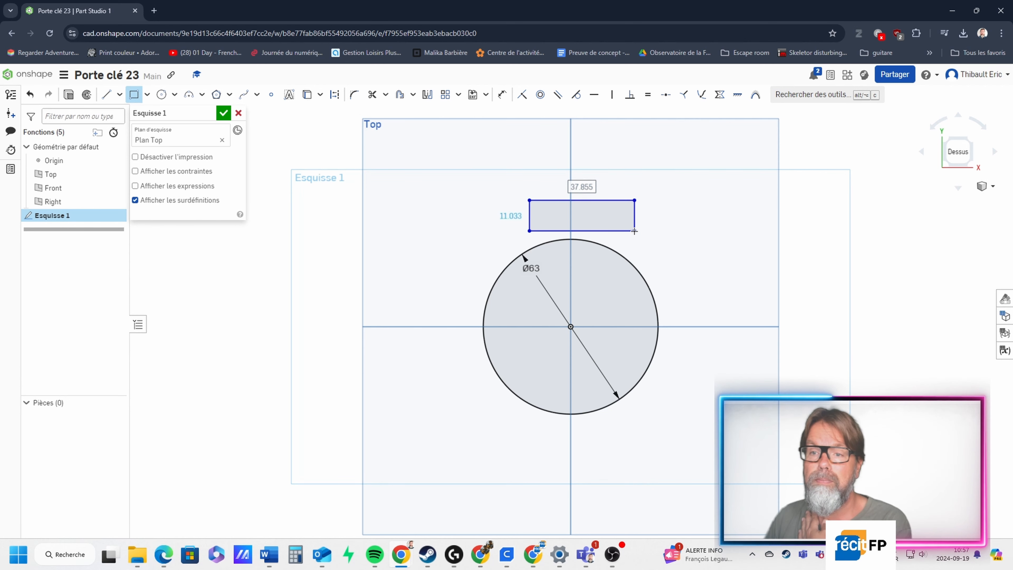
double_click(592, 187)
type("2")
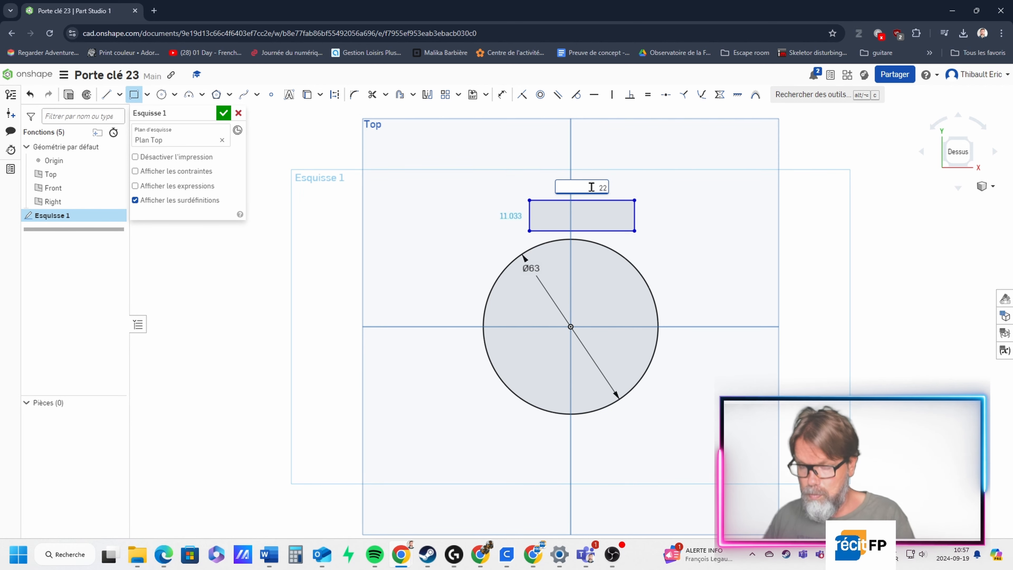
type("2")
key("Tab")
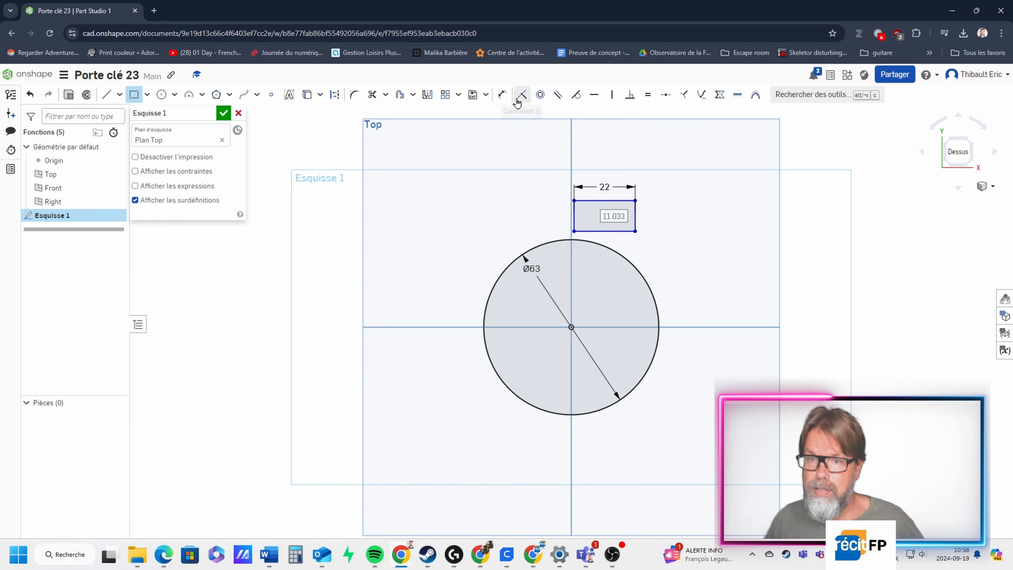
left_click(500, 98)
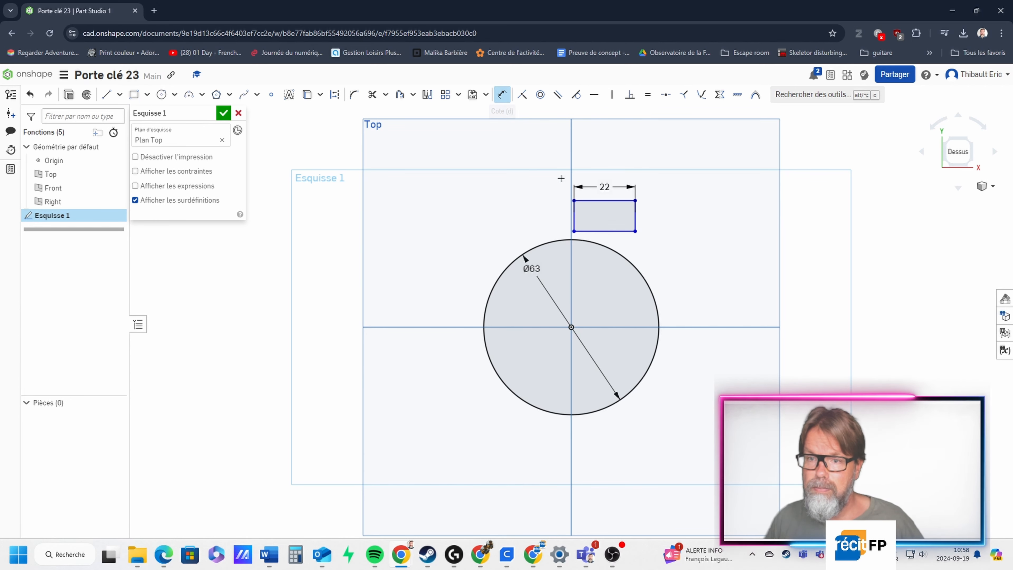
left_click(576, 216)
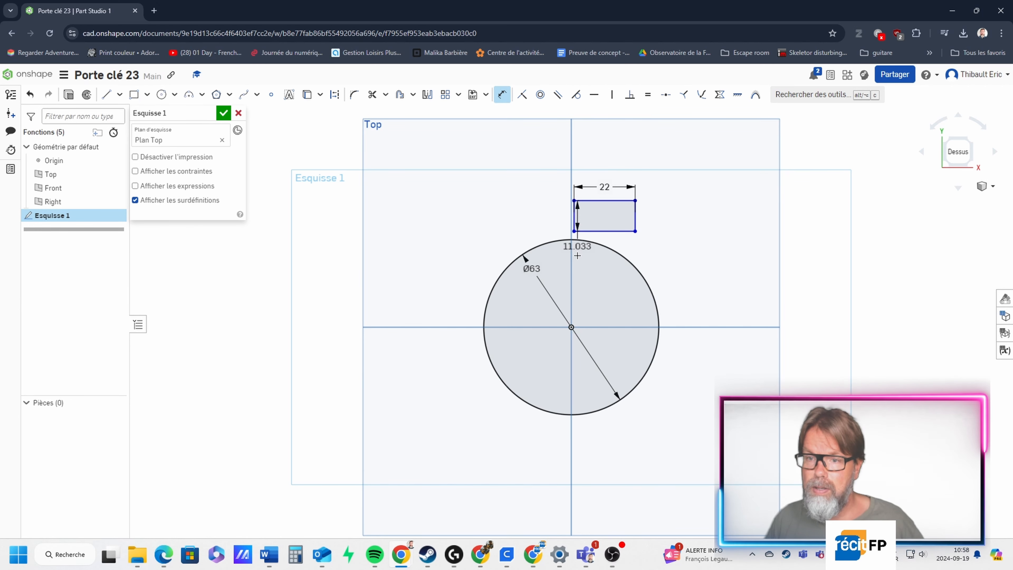
left_click(571, 275)
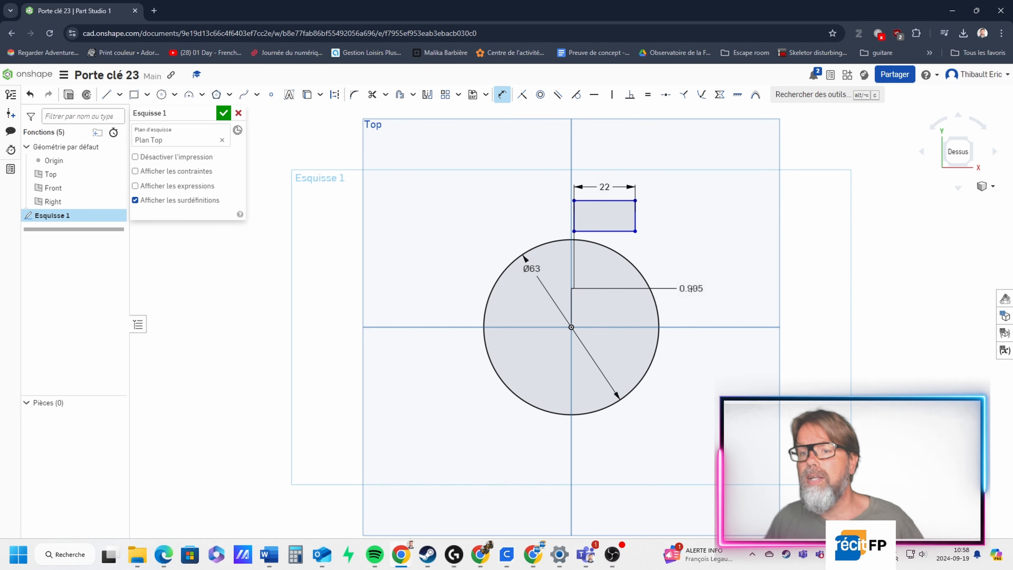
key("Escape")
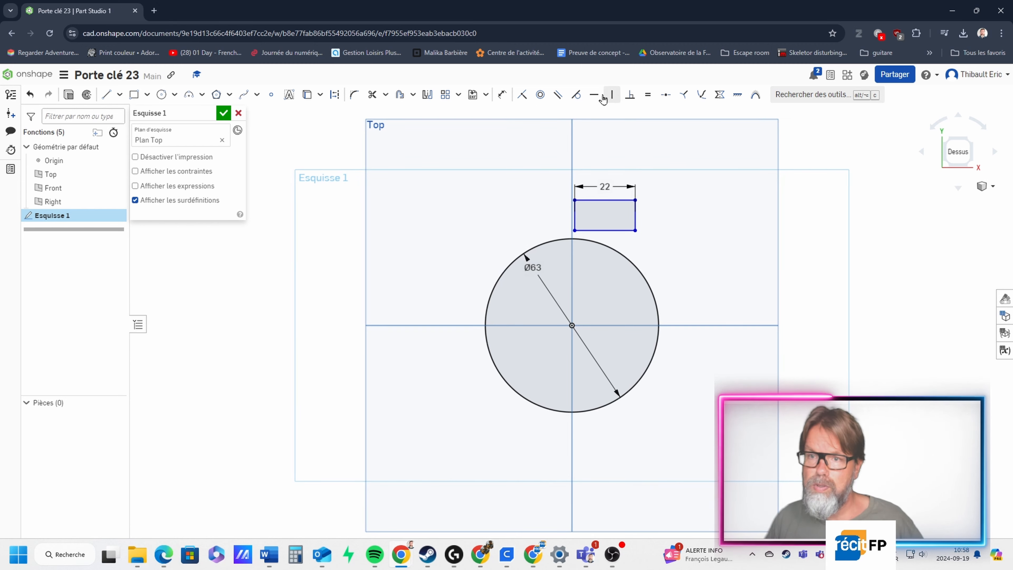
Step: Dimension the horizontal distance between the vertical axis and the rectangle's right edge as 11 mm
left_click(502, 95)
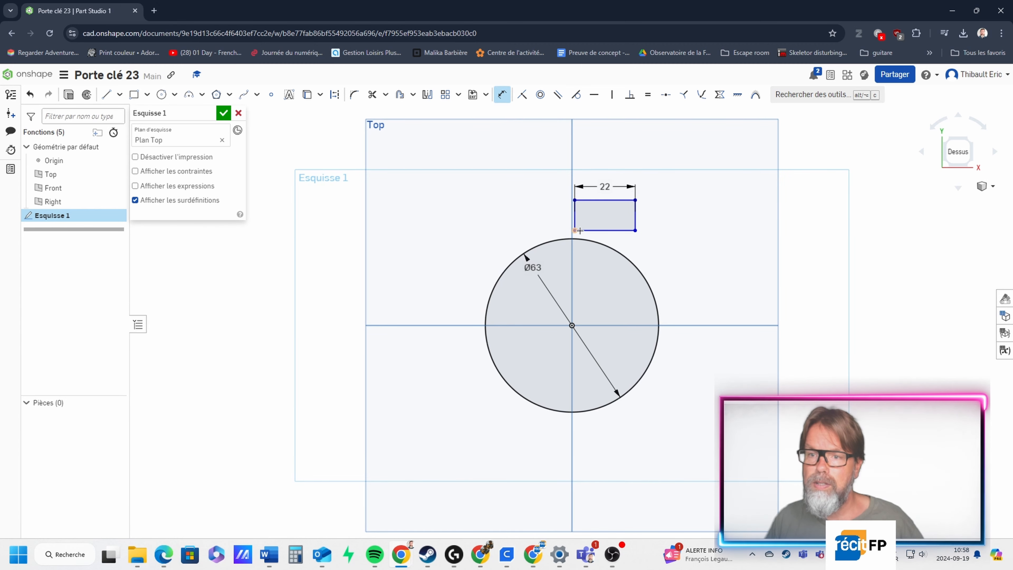
left_click(635, 218)
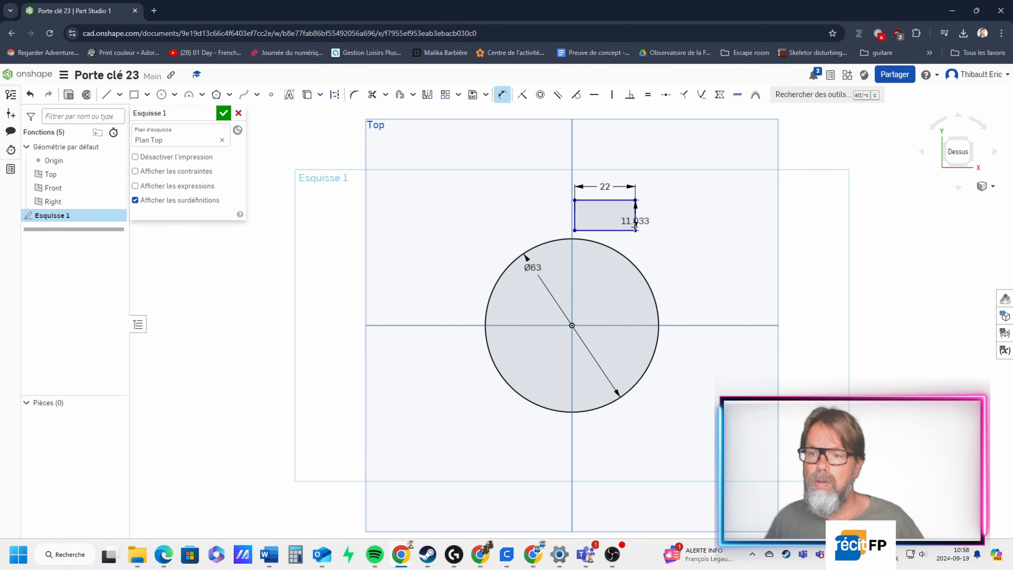
left_click(572, 275)
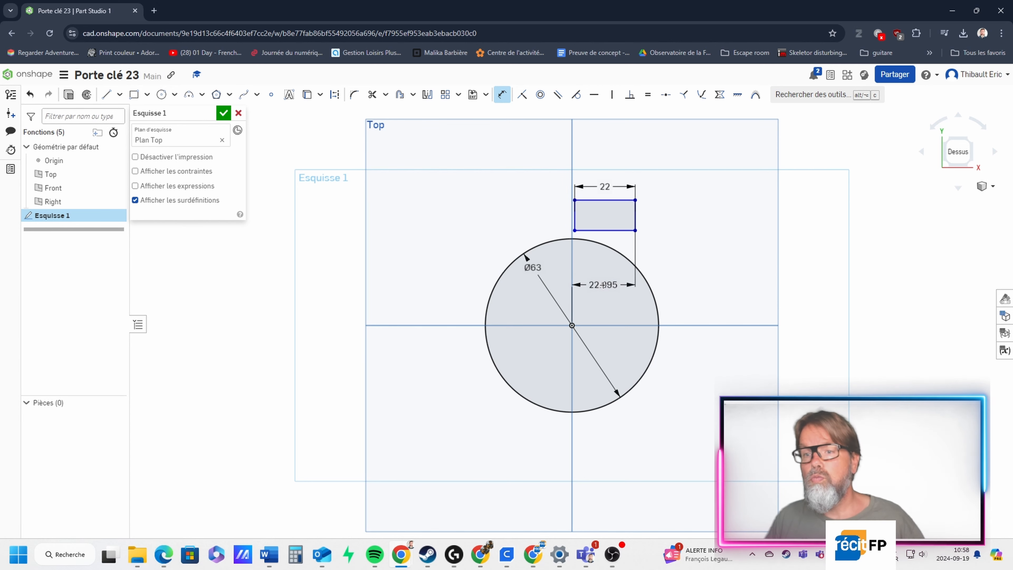
left_click(604, 284)
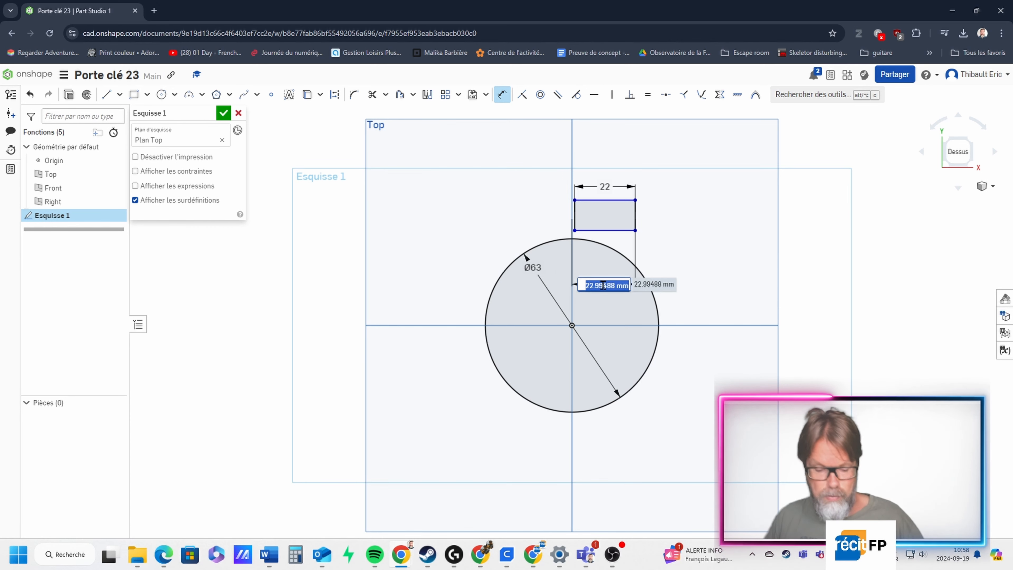
type("11")
key("Return")
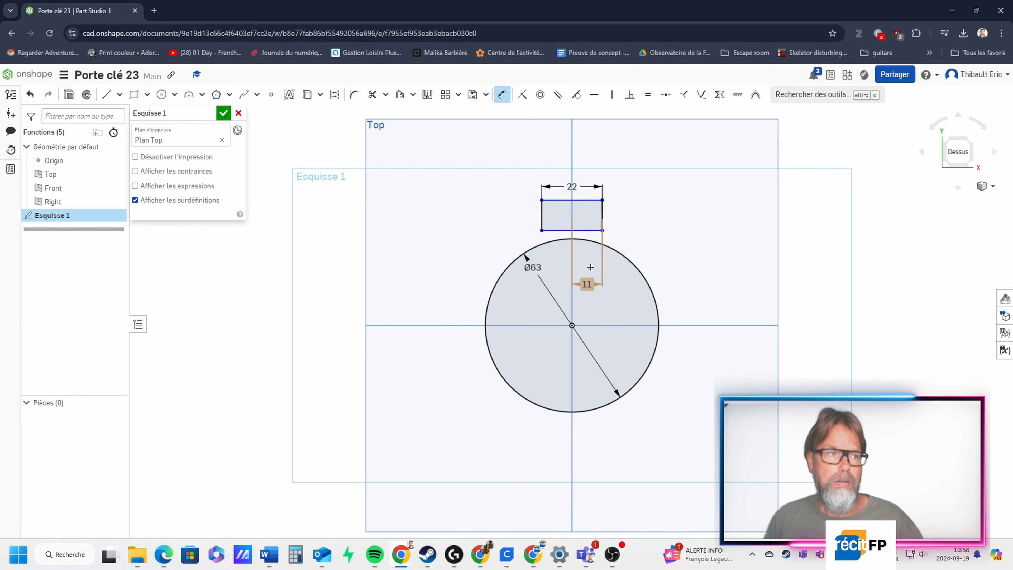
Step: Consult the reference drawing and dimension the vertical distance from the circle's centre to the rectangle's top edge
mouse_move(0, 59)
left_mouse_down()
mouse_move(628, 31)
mouse_move(498, 121)
mouse_move(495, 35)
left_mouse_up()
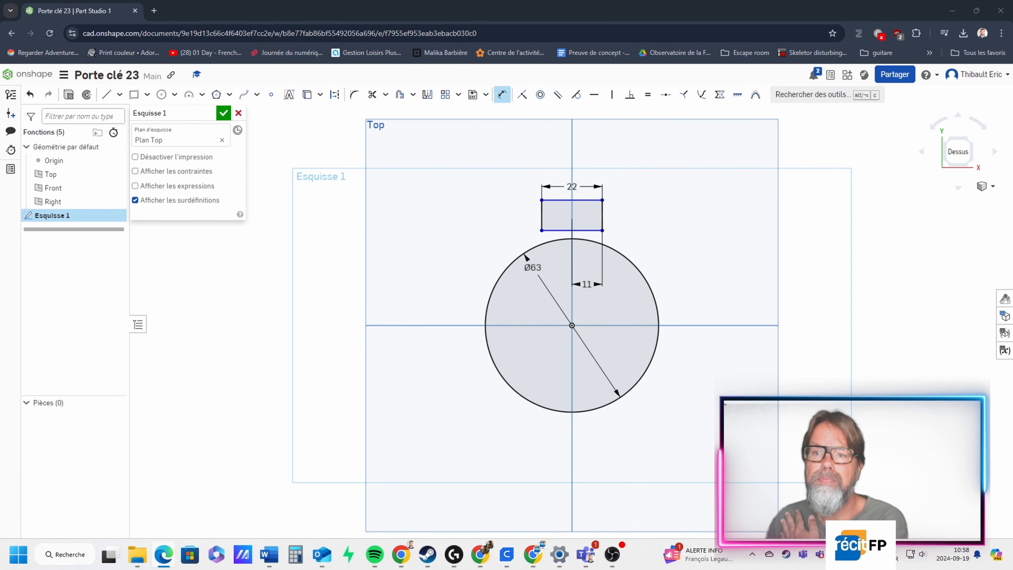
left_click(502, 94)
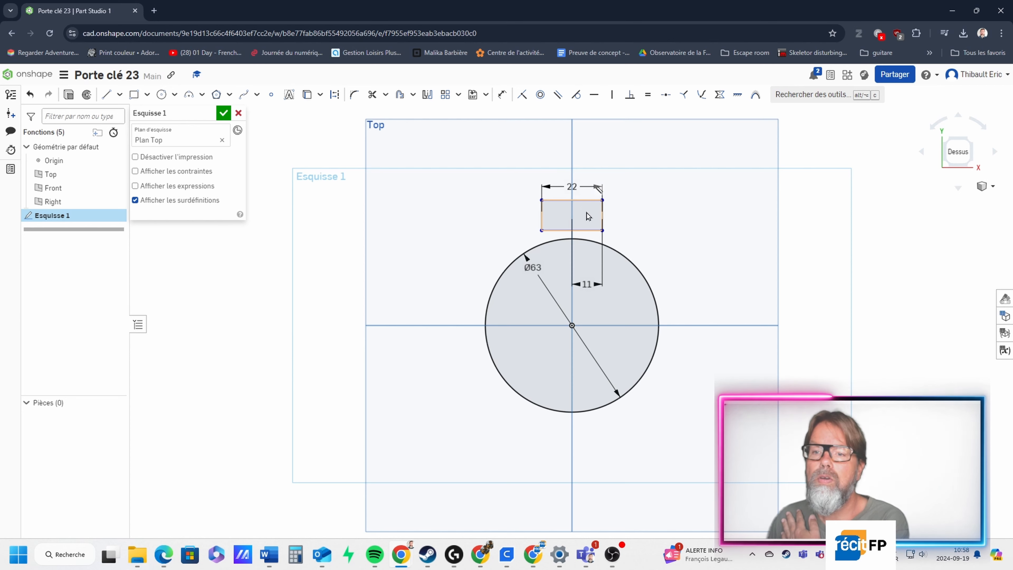
left_click(587, 201)
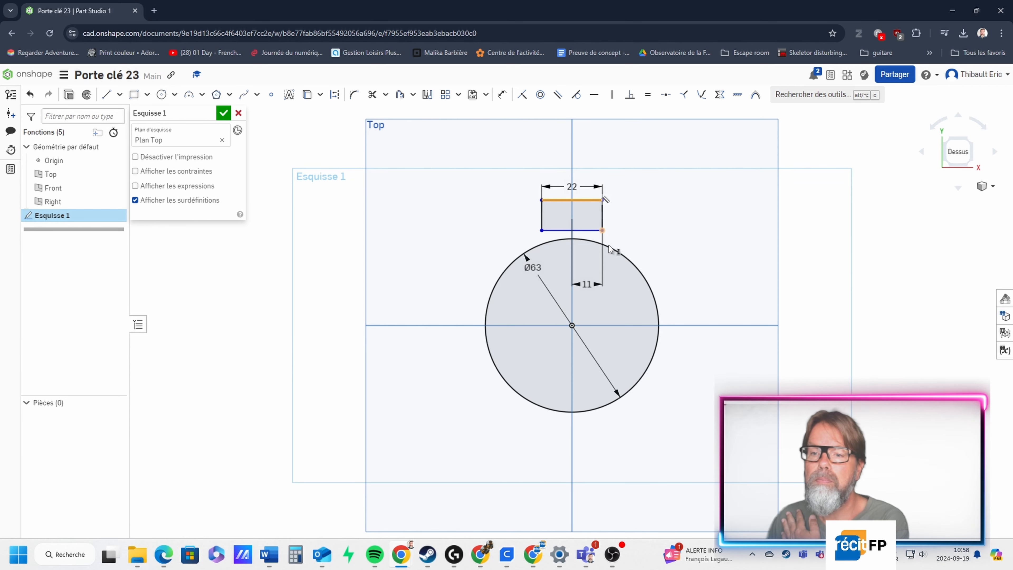
left_click(571, 325)
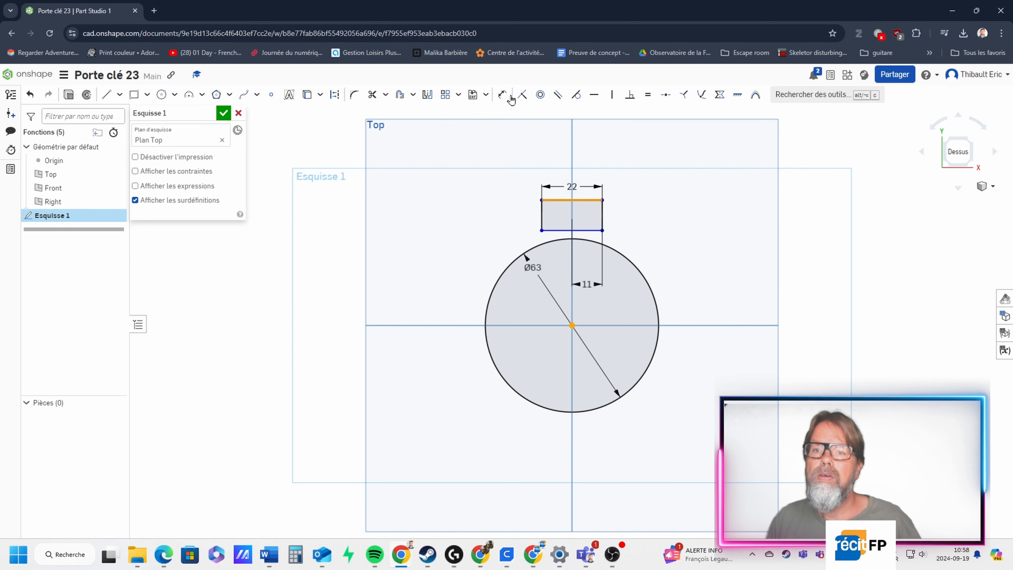
left_click(502, 95)
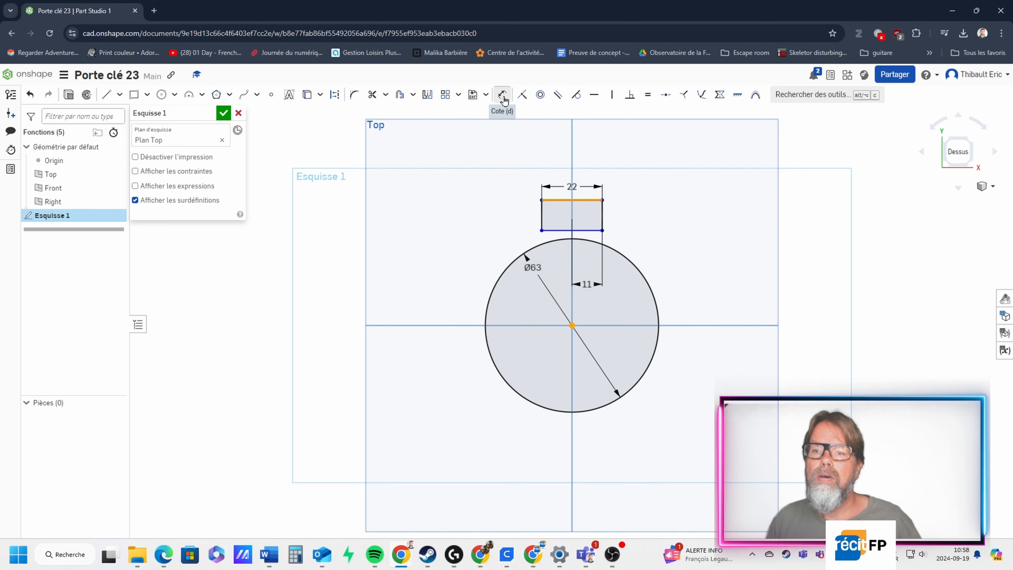
left_click(587, 199)
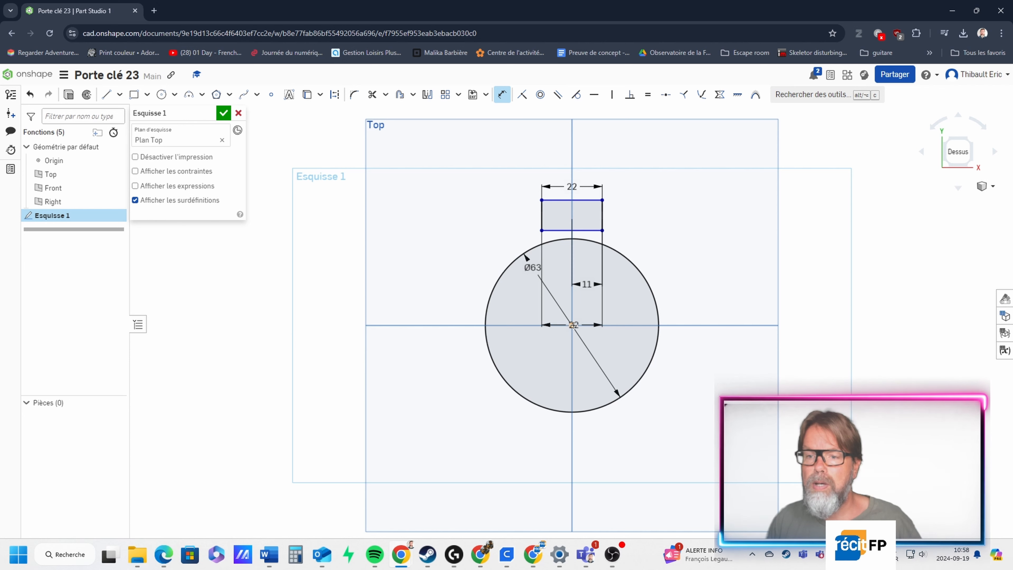
left_click(622, 326)
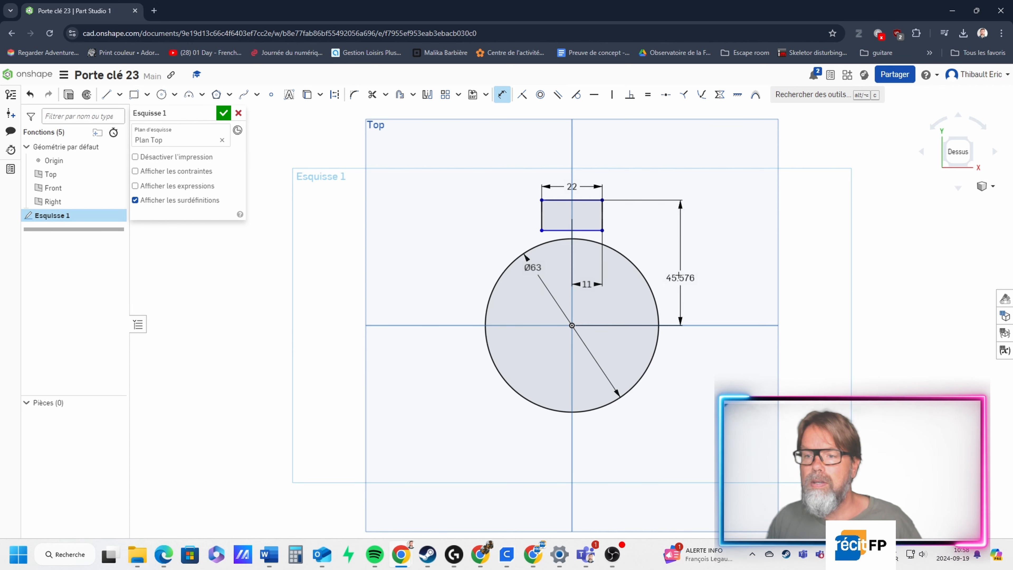
left_click(678, 270)
Step: Try setting the vertical distance from the circle's centre to the rectangle's top edge to 35 mm, and undo it
type("45")
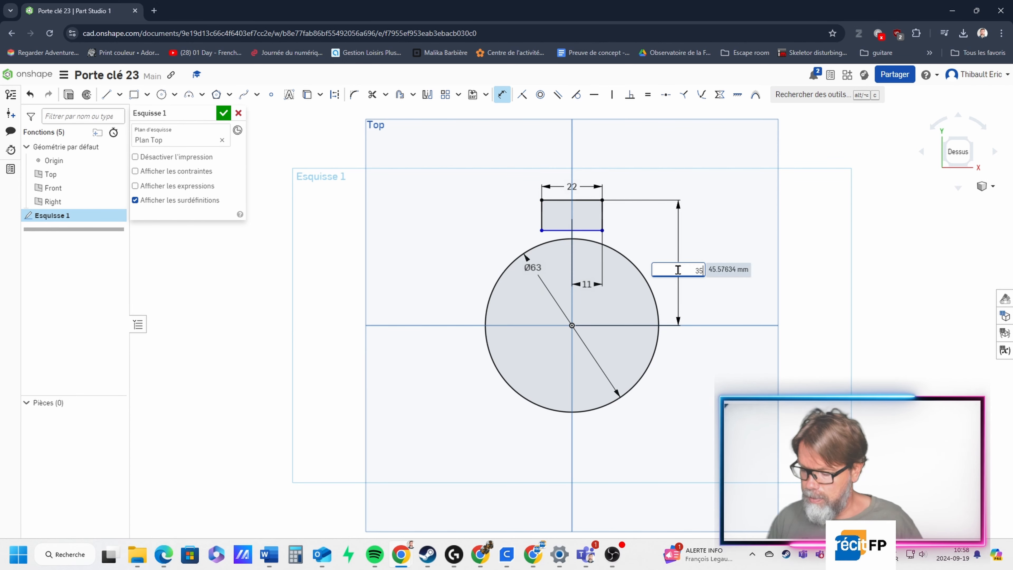
key("Return")
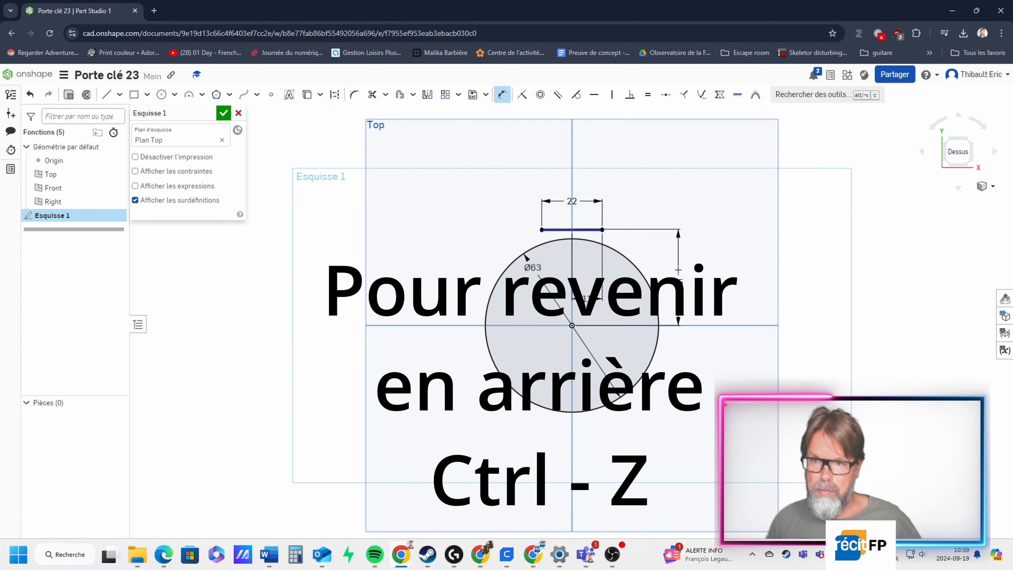
key("z")
key("ctrl+z")
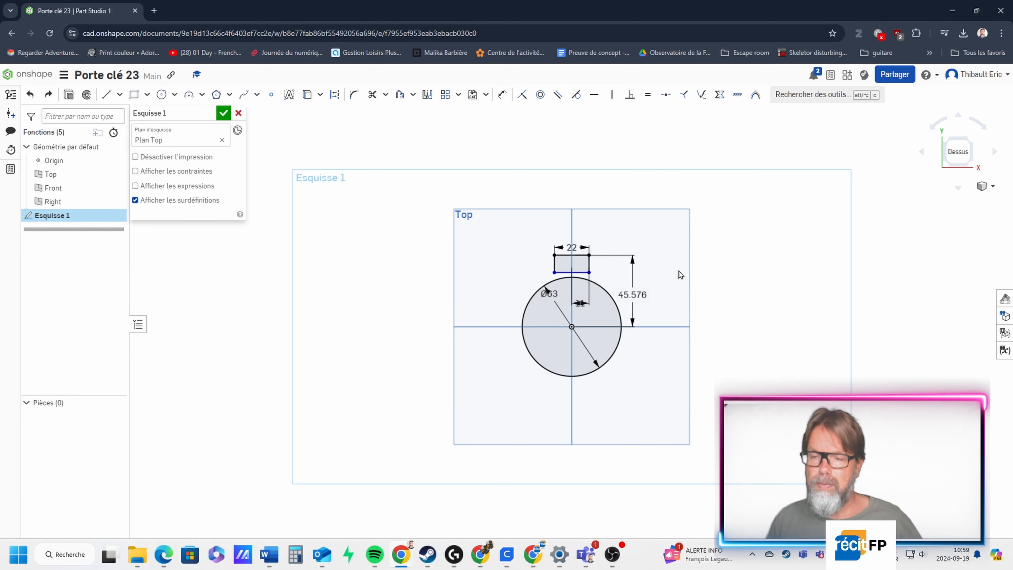
Step: Fix the rectangle's height at its drawn size with a dimension between its bottom and top edges
scroll(654, 365, "up", 5)
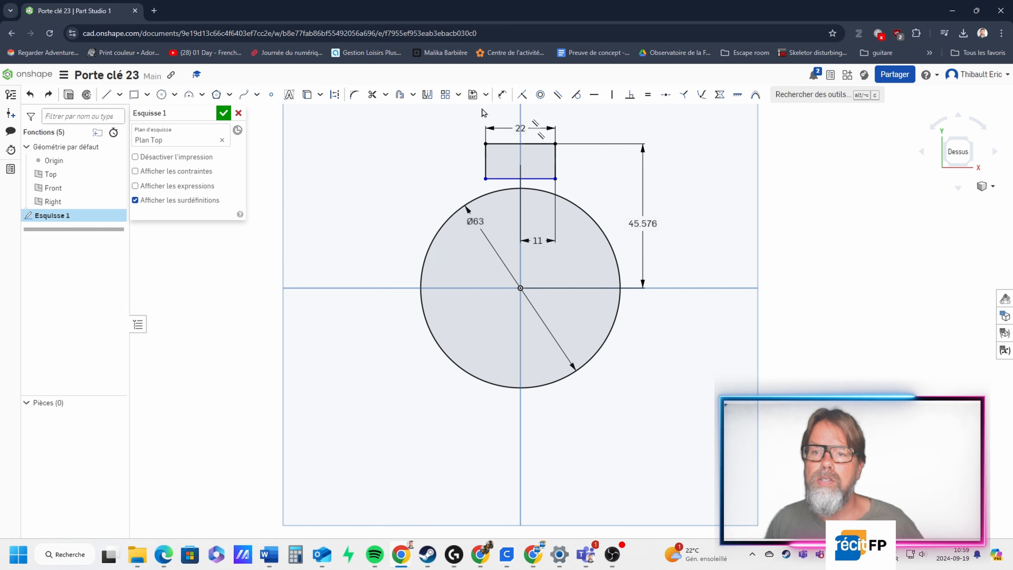
left_click(505, 98)
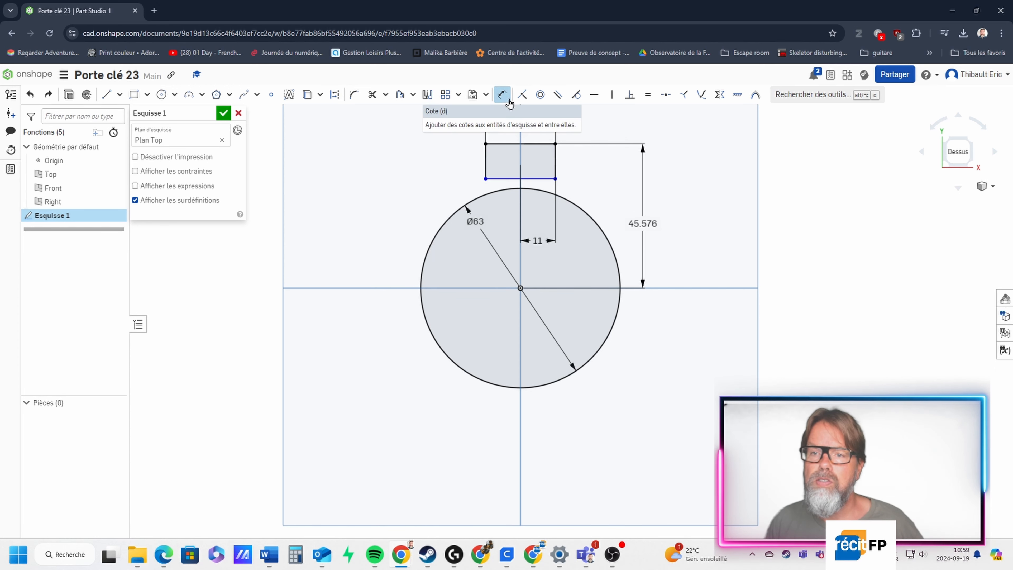
left_click(539, 179)
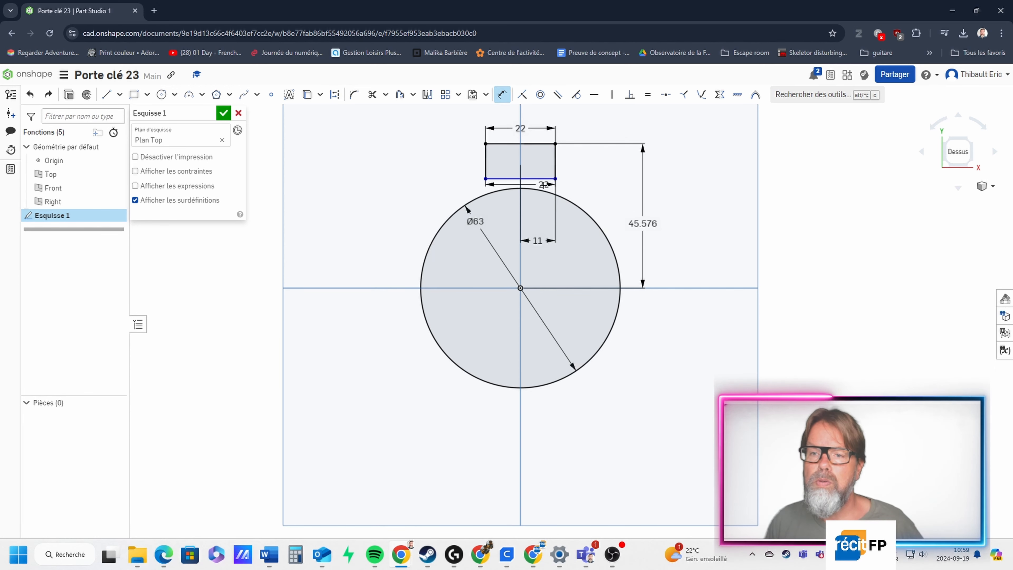
left_click(530, 144)
left_click(591, 165)
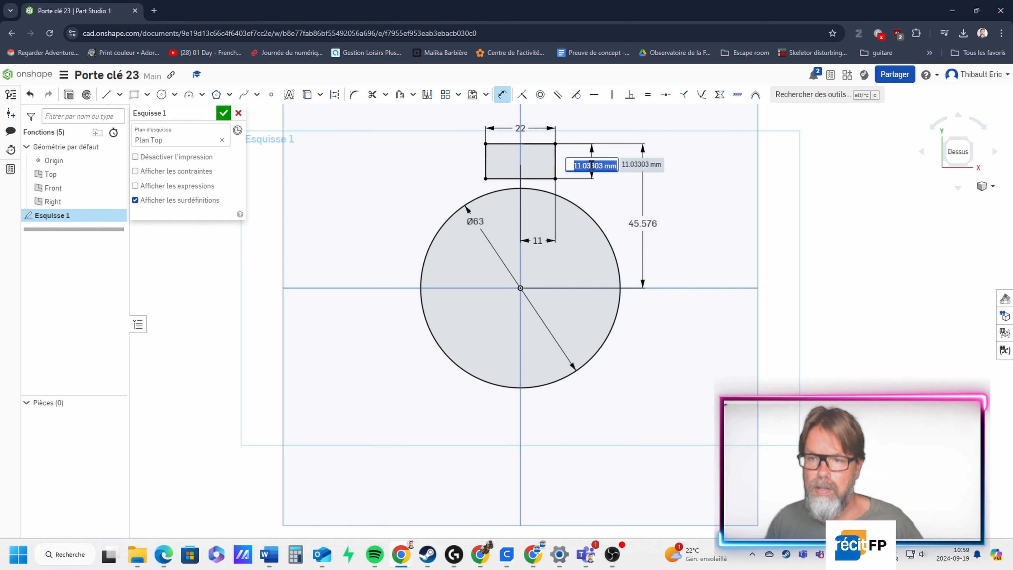
key("Return")
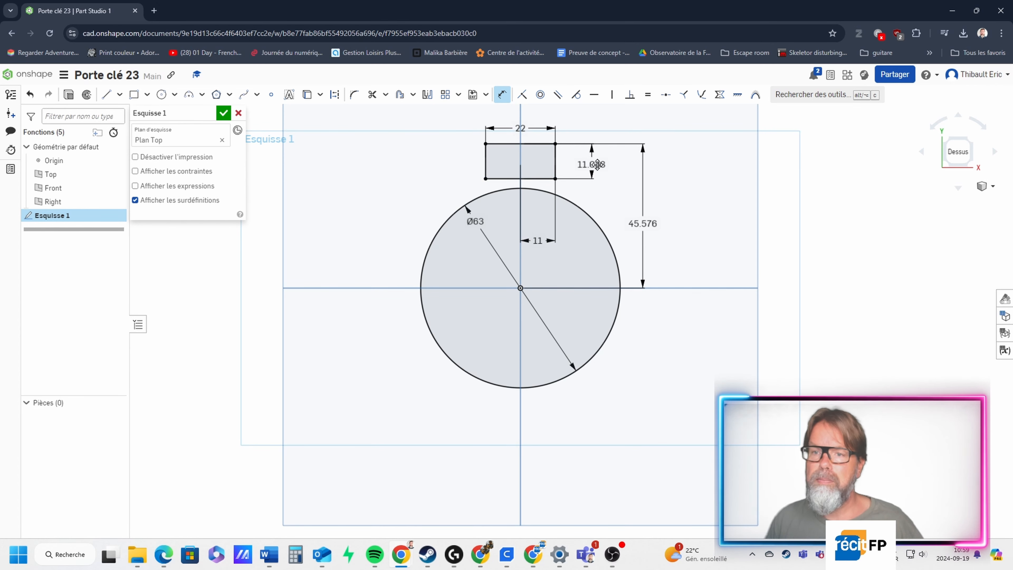
Step: Set the vertical dimension from the circle's centre to the rectangle's top edge to 35 mm
double_click(643, 223)
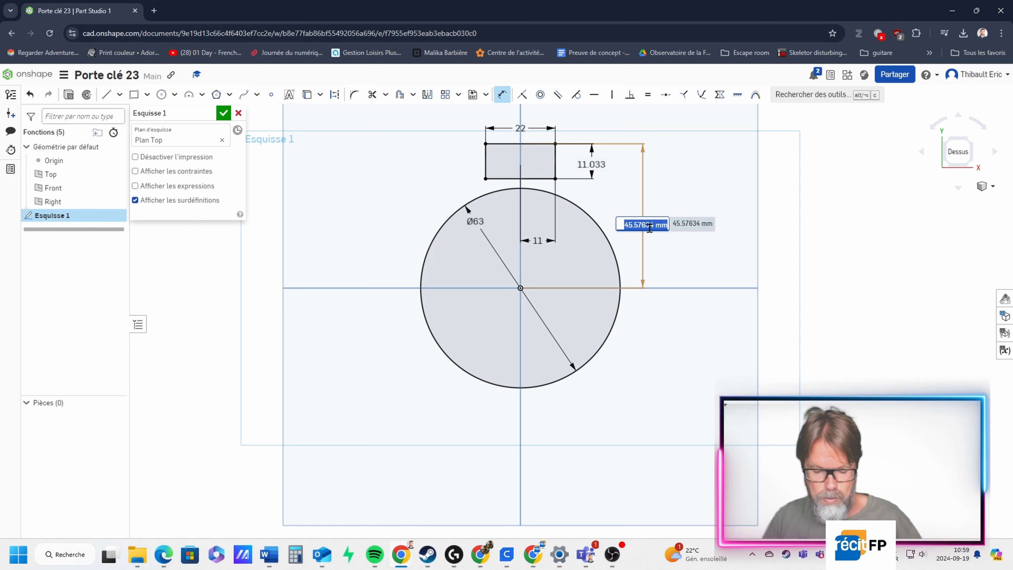
type("35")
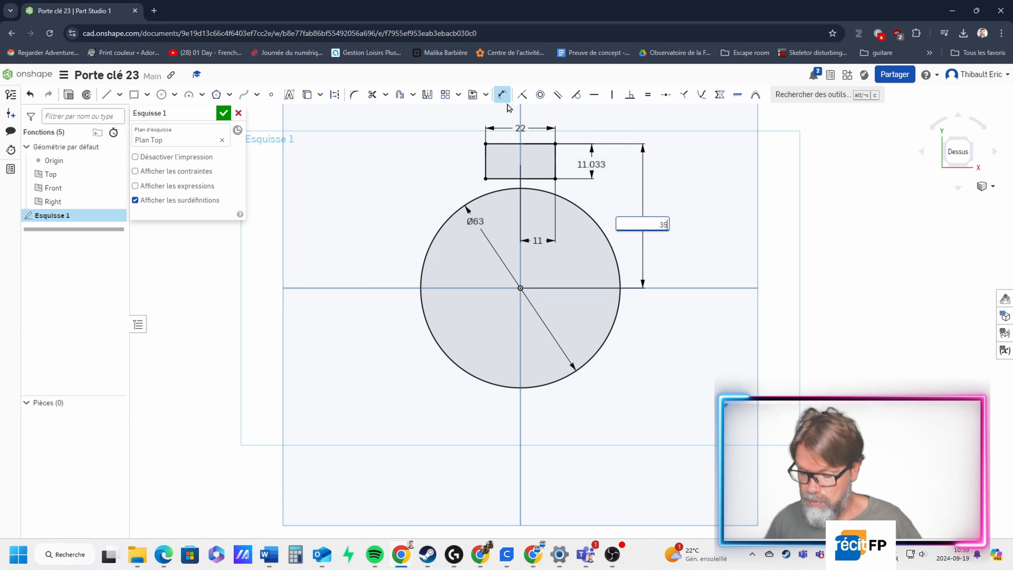
key("Return")
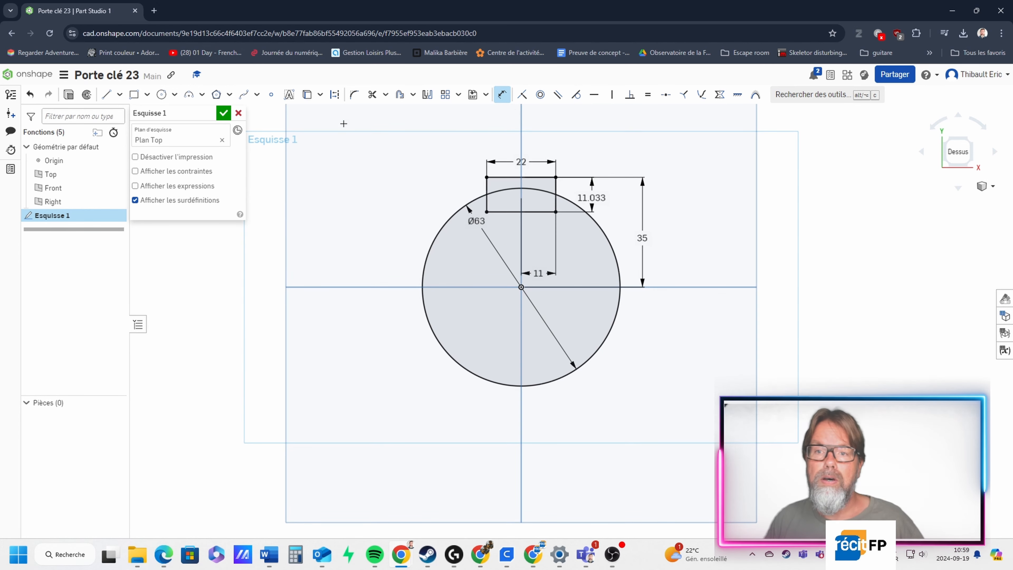
left_click(501, 95)
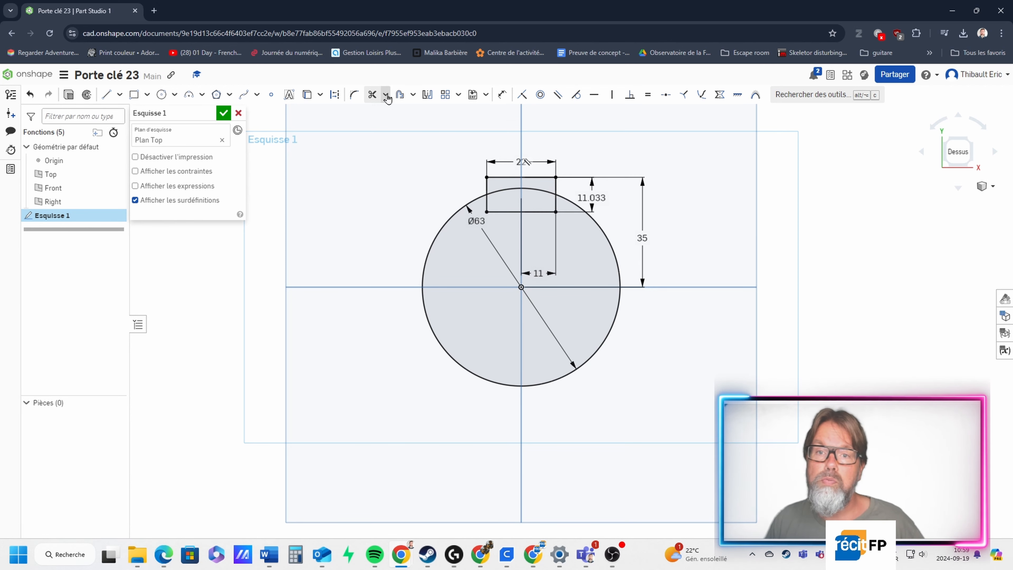
Step: Trim the circle and rectangle segments inside their overlap to leave one closed outline, and finish the sketch
left_click(371, 96)
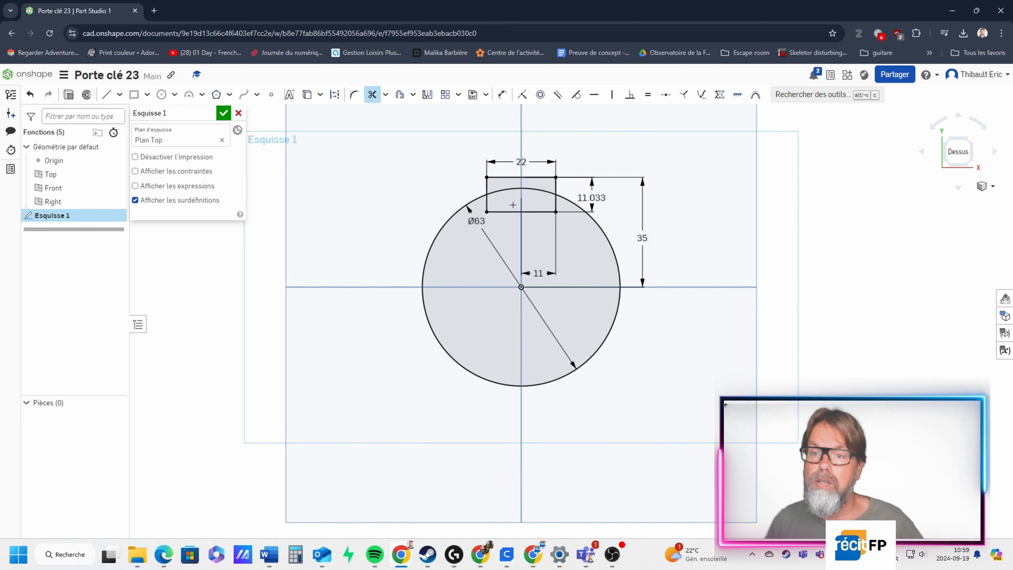
left_click(541, 211)
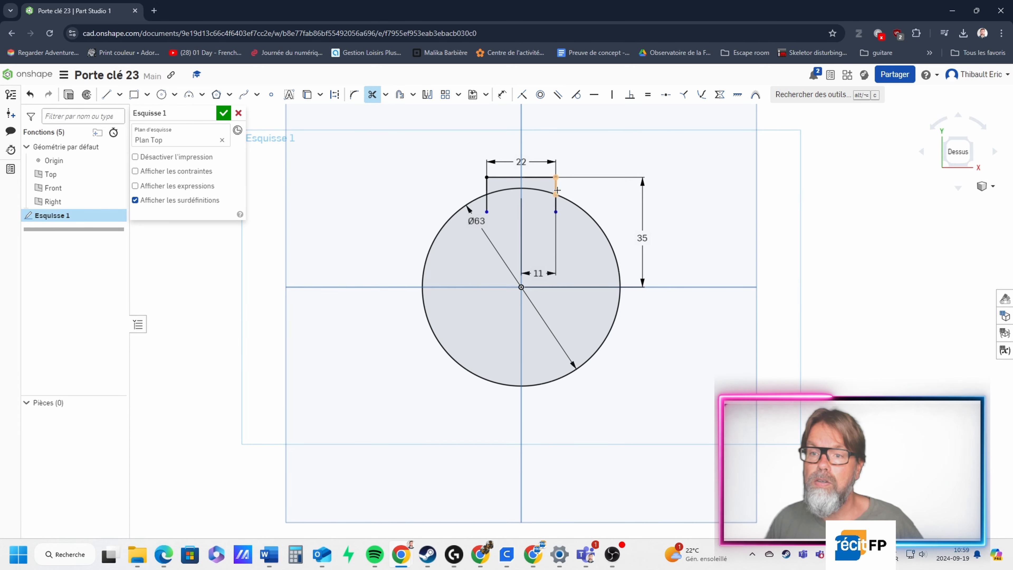
left_click(539, 190)
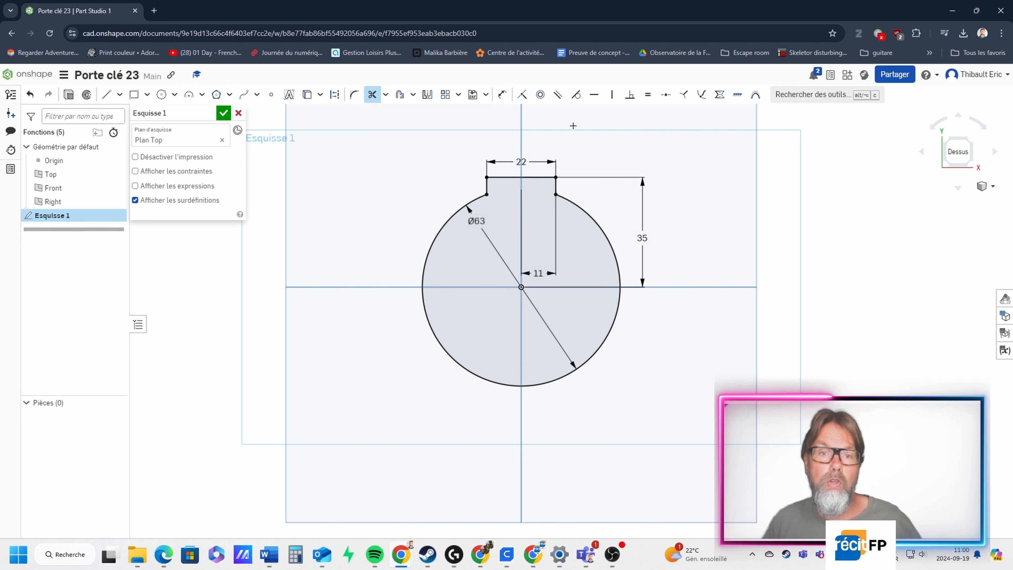
left_click(224, 114)
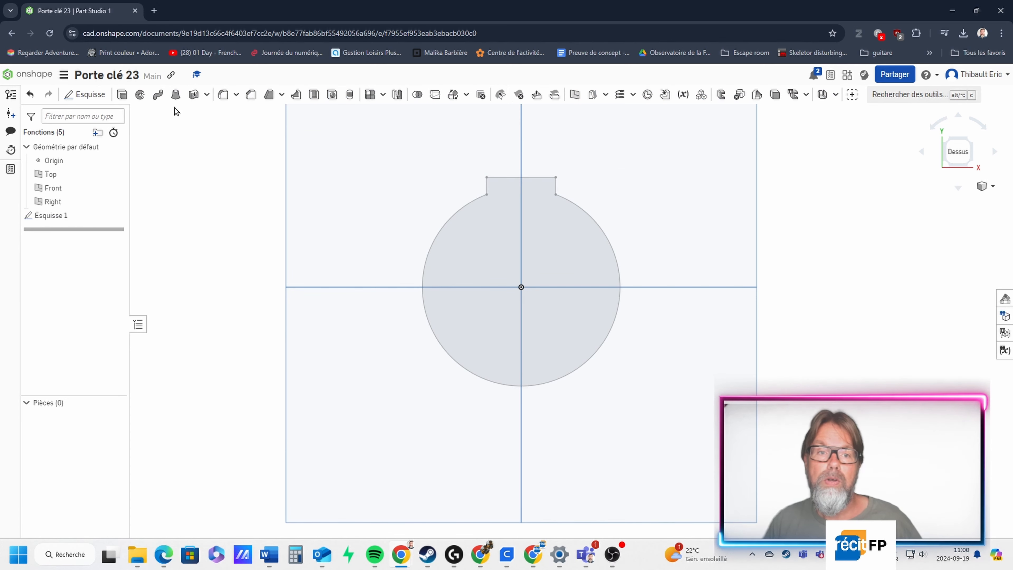
Step: Extrude the closed disc-and-tab profile 8 mm as a new solid with the extrusion direction reversed
left_click(122, 94)
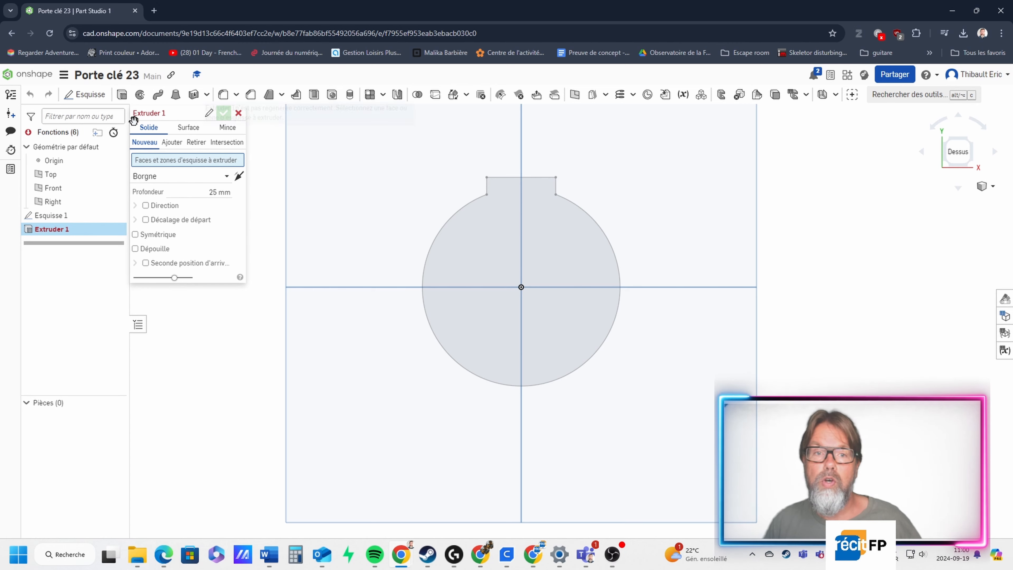
left_click_drag(0, 80, 705, 54)
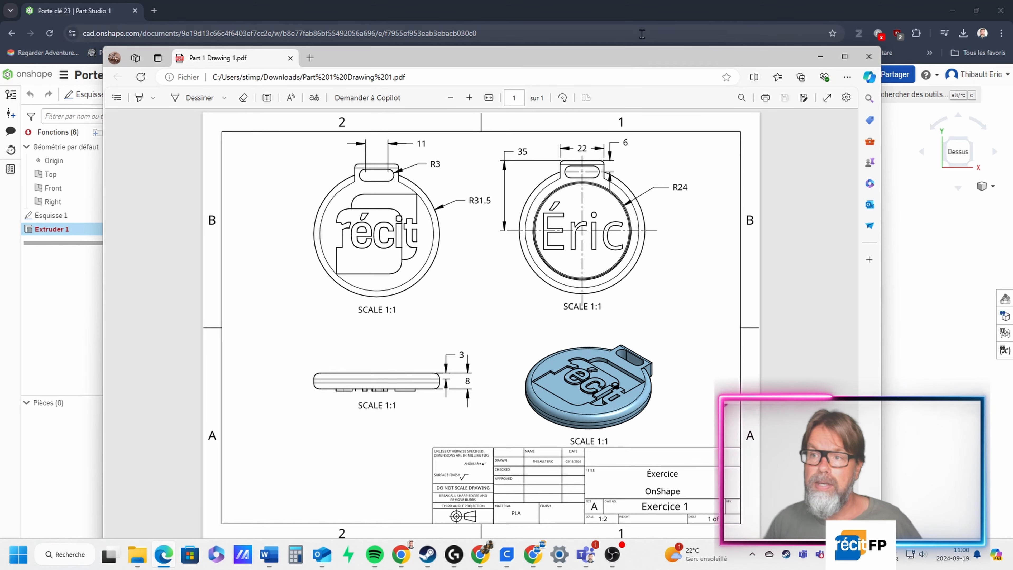
left_click_drag(634, 61, 0, 68)
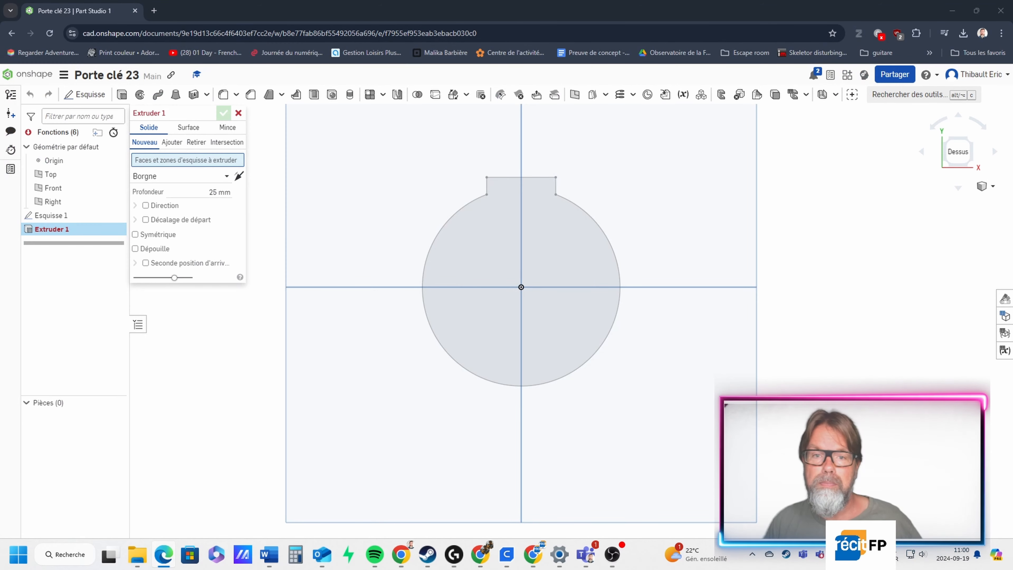
left_click(534, 234)
mouse_move(648, 221)
right_mouse_down()
mouse_move(564, 225)
mouse_move(573, 224)
right_mouse_up()
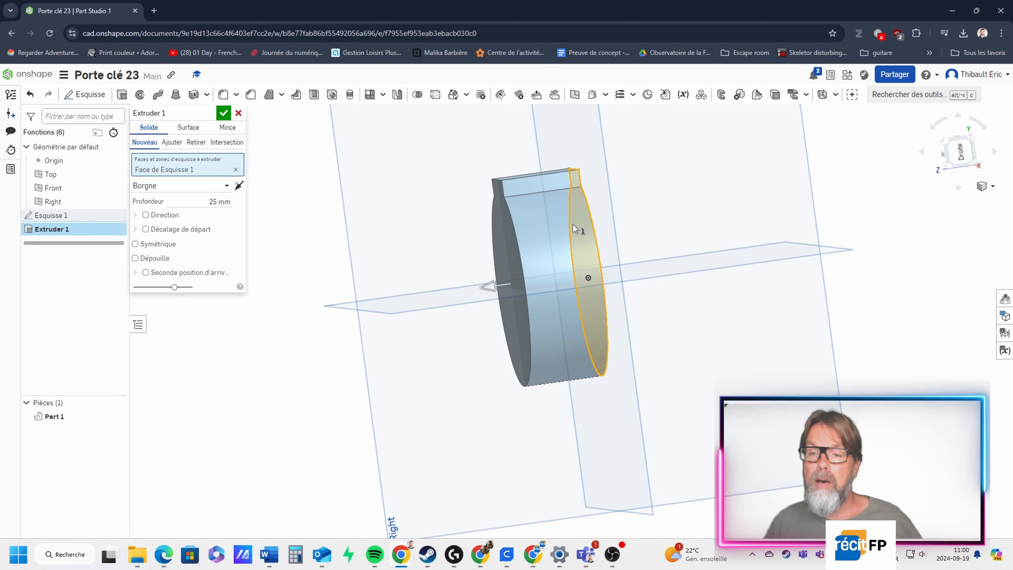
left_click(490, 286)
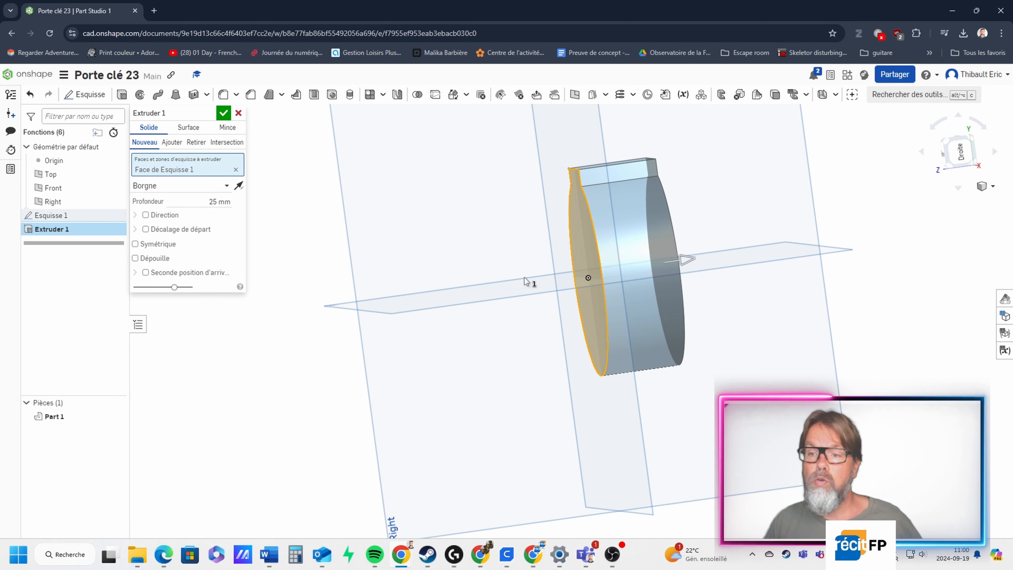
left_click(217, 201)
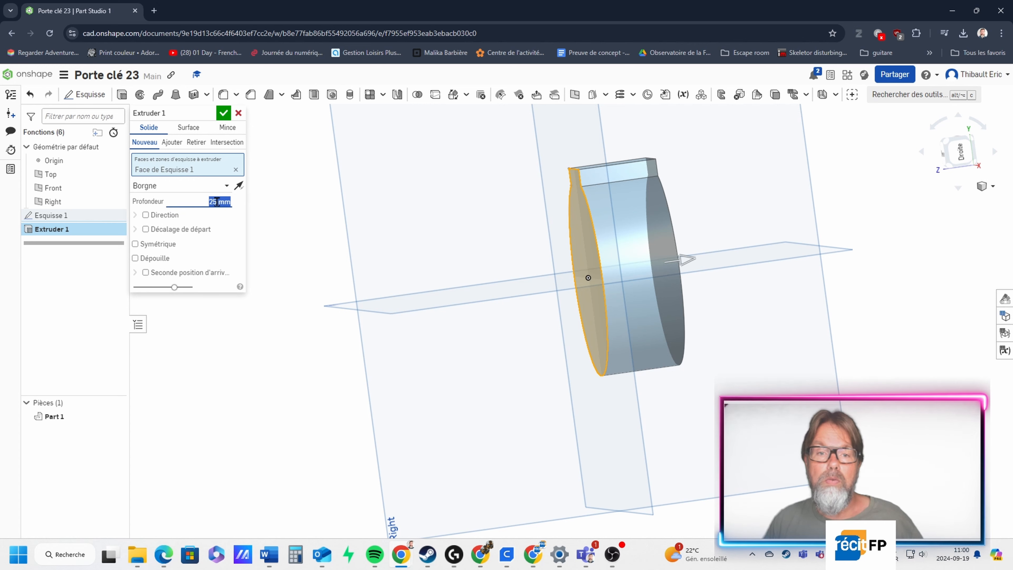
type("8")
key("Return")
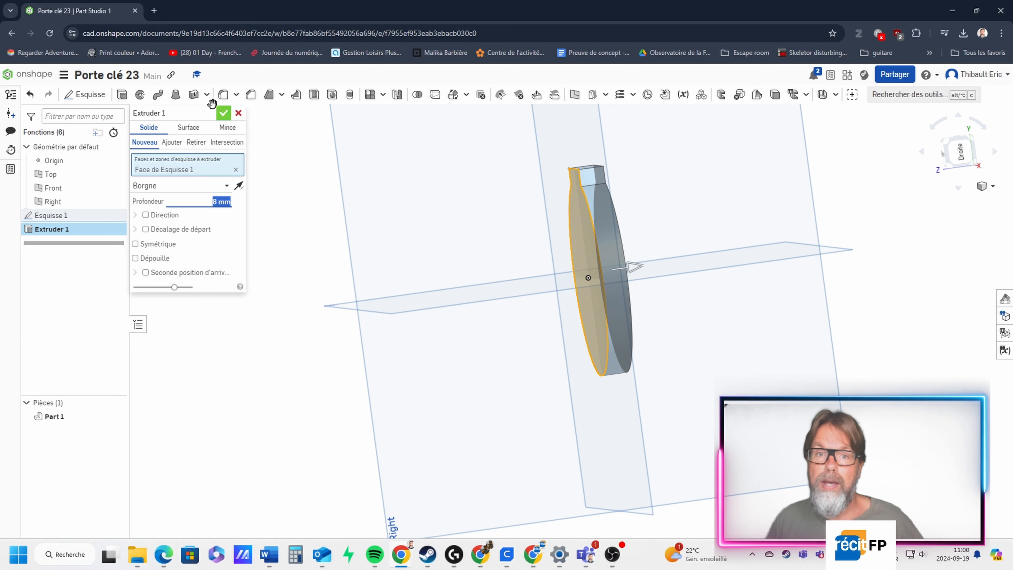
left_click(224, 114)
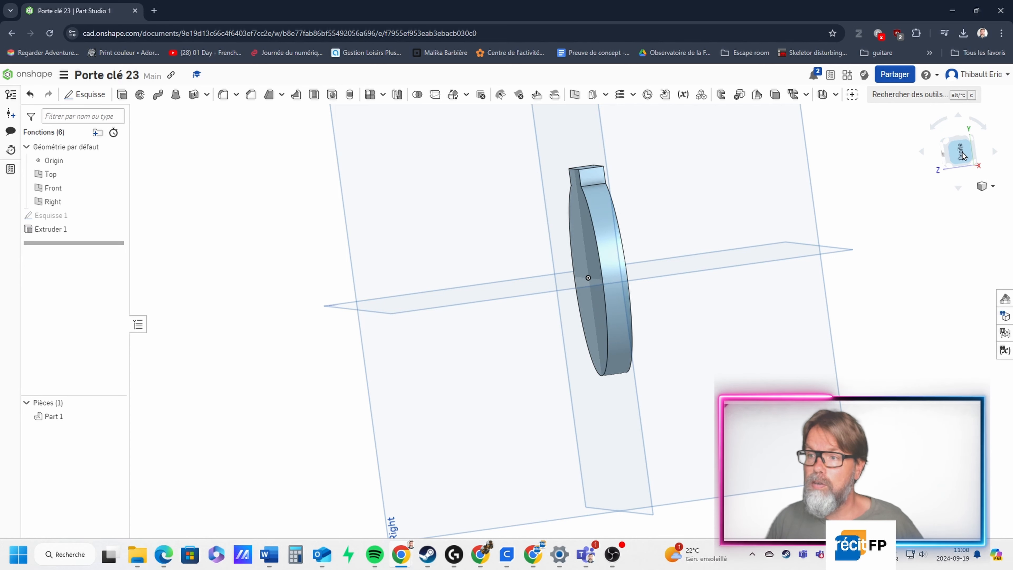
Step: View the solid from above and examine the tab slot's dimensions in the PDF drawing
right_click_drag(914, 176, 938, 171)
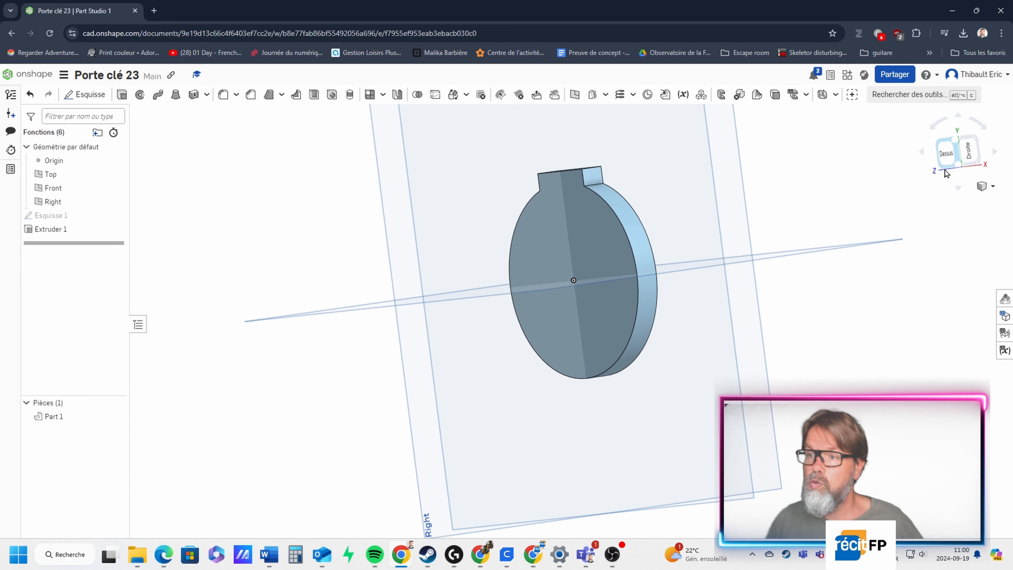
left_click(945, 153)
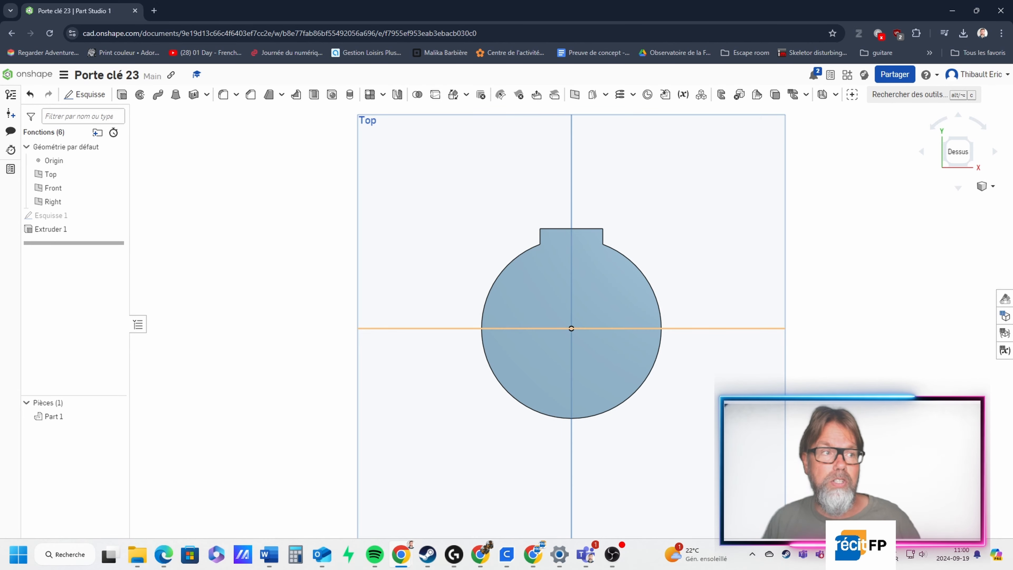
mouse_move(0, 34)
left_mouse_down()
mouse_move(606, 50)
mouse_move(610, 73)
left_mouse_up()
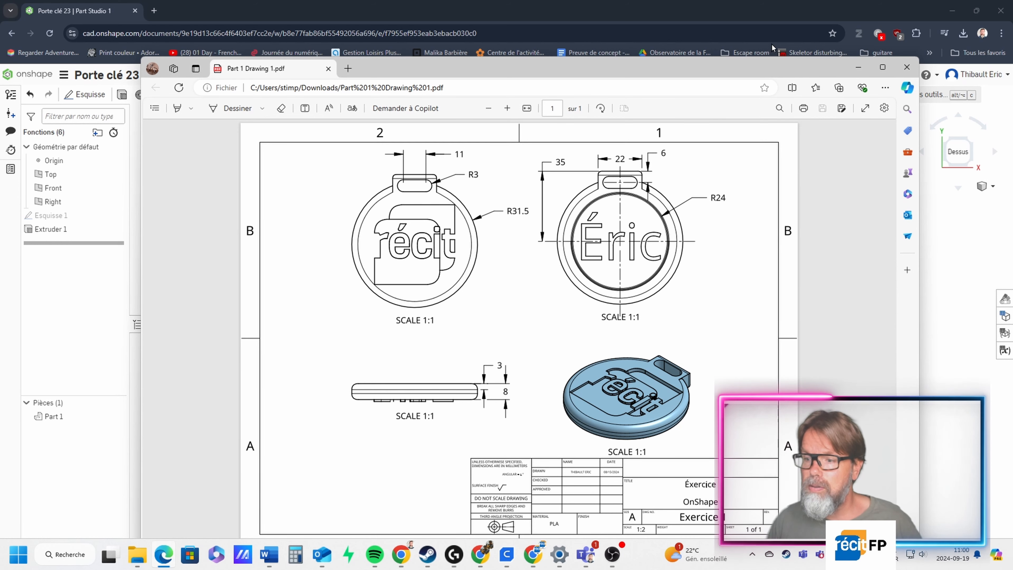
left_click_drag(761, 68, 673, 100)
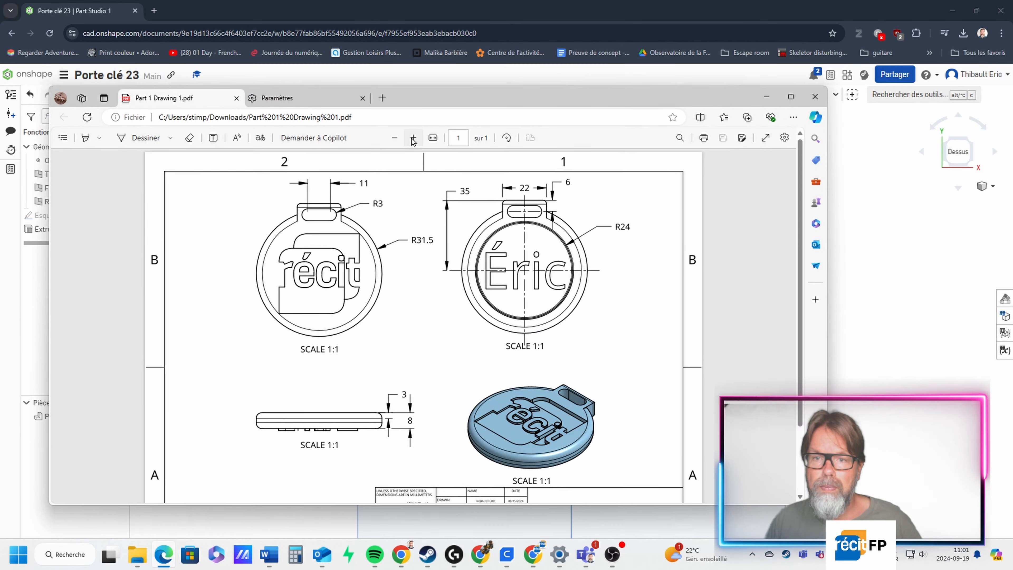
left_click(412, 140)
left_click(412, 140)
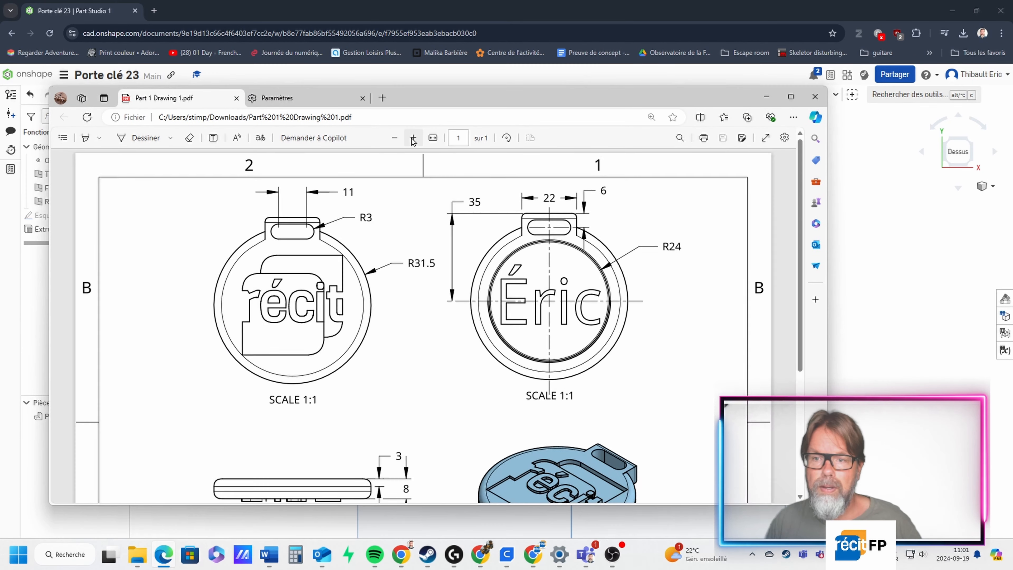
left_click(412, 137)
left_click(413, 138)
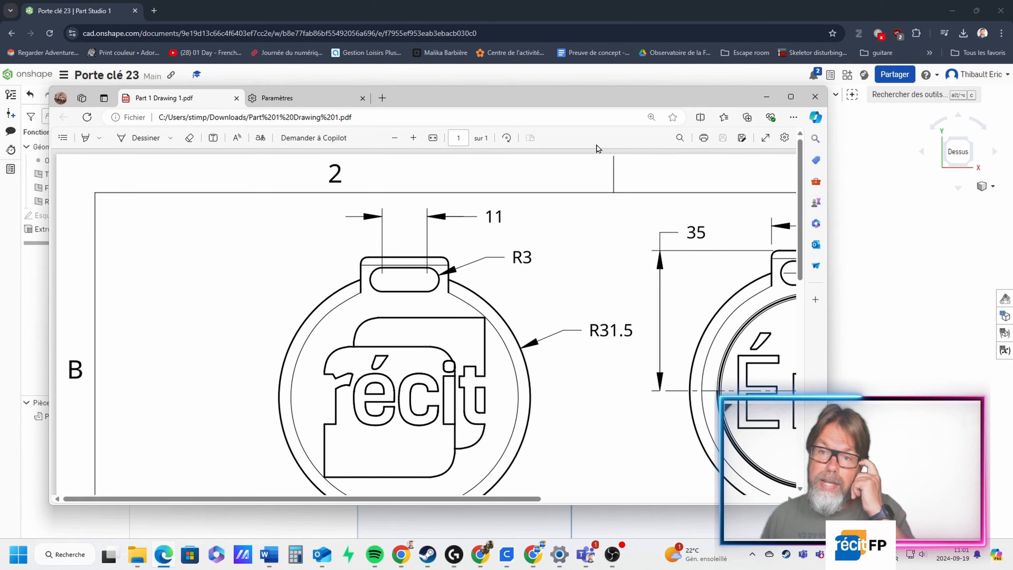
left_click_drag(634, 103, 0, 144)
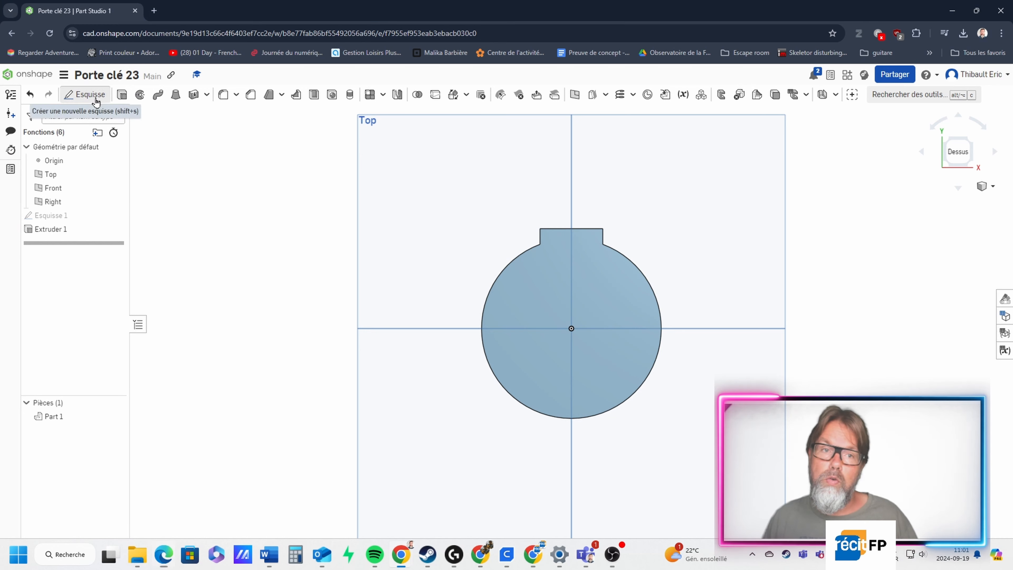
Step: Start a sketch on the solid's upper flat face and draw a corner rectangle about 15.5 by 4.3 mm above the tab
left_click(85, 94)
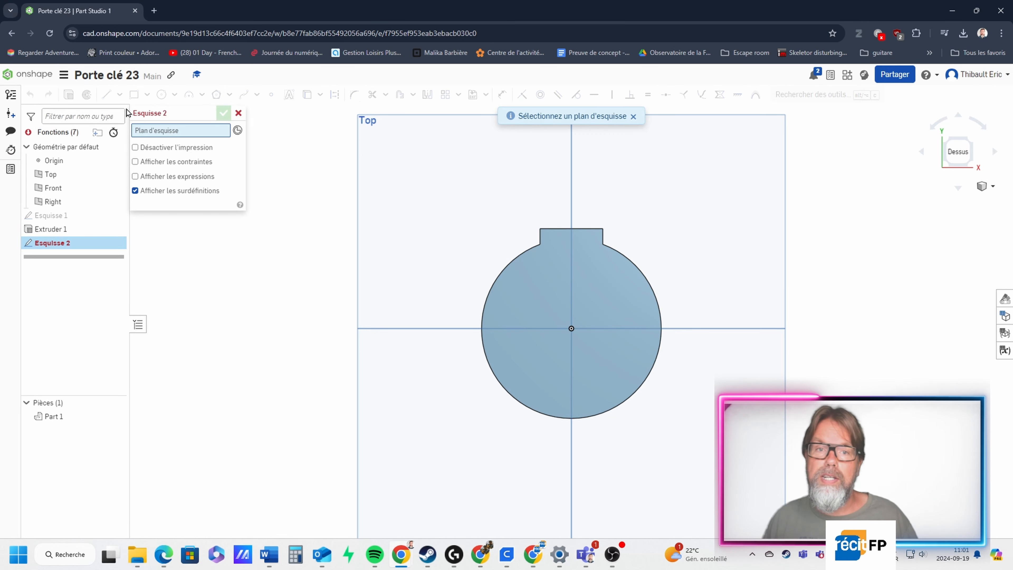
left_click(568, 288)
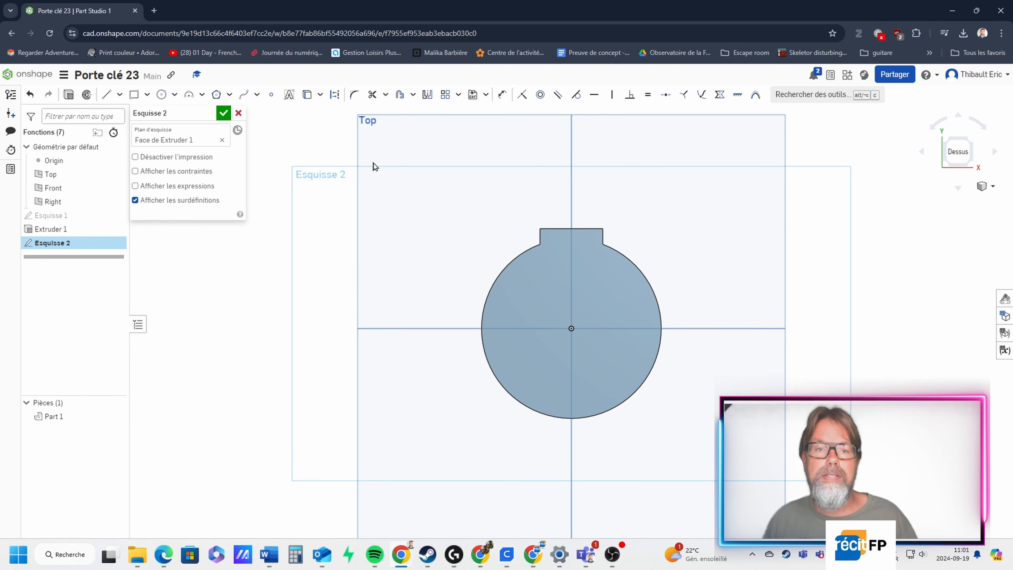
left_click(134, 95)
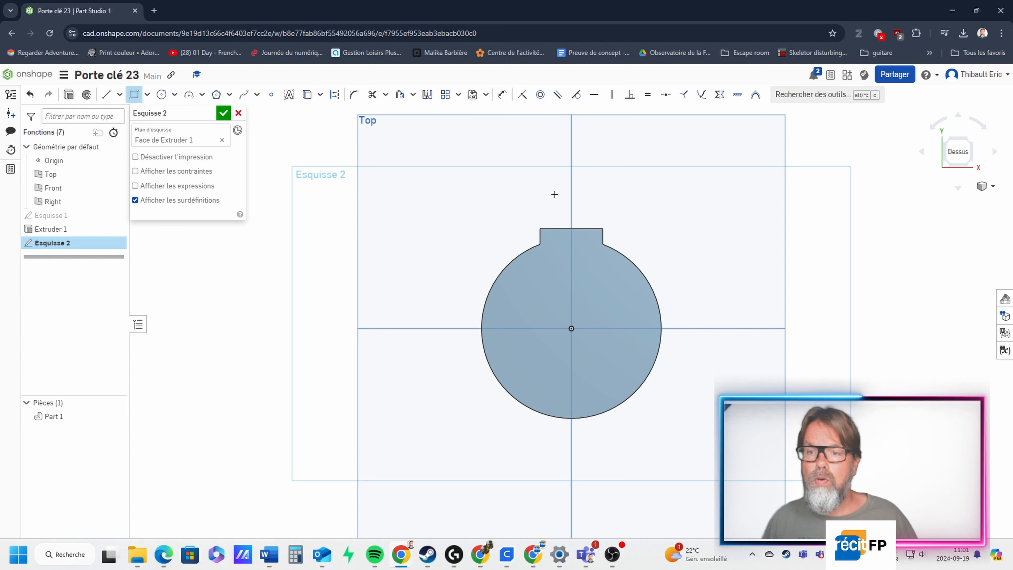
left_click(554, 194)
left_click(599, 207)
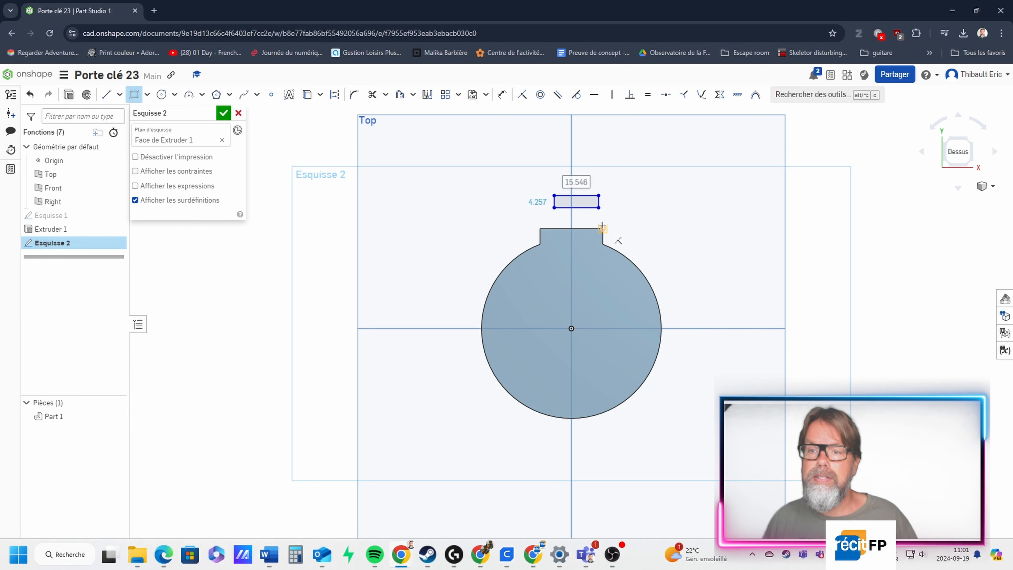
left_click(578, 181)
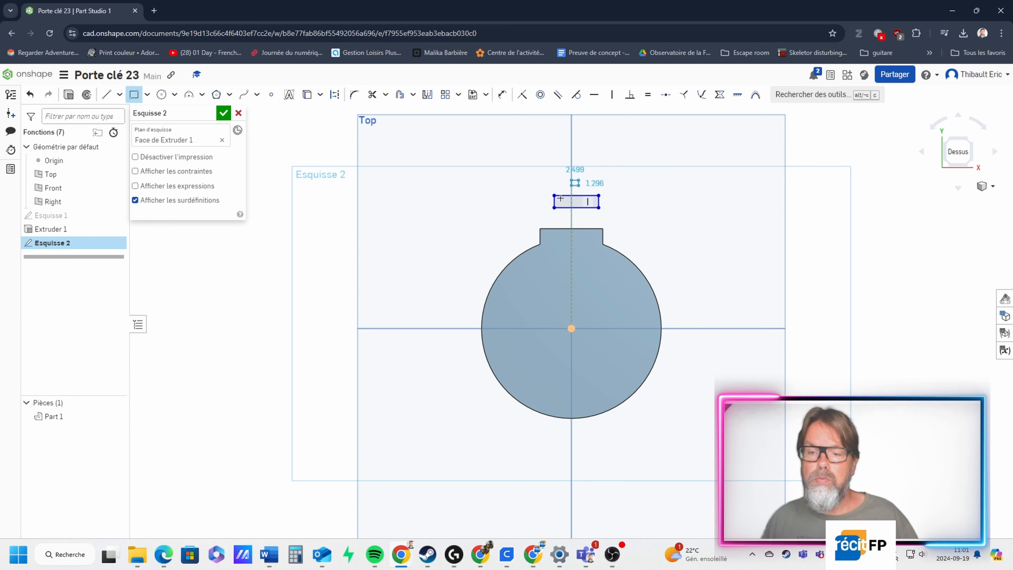
key("Escape")
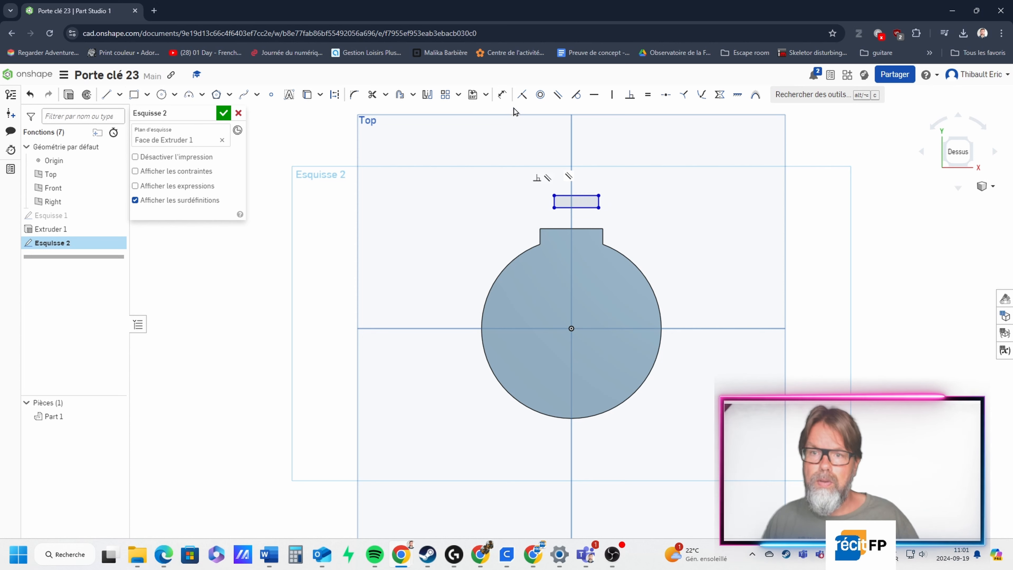
Step: Set the small rectangle's horizontal width to 11 mm with a dimension
left_click(502, 96)
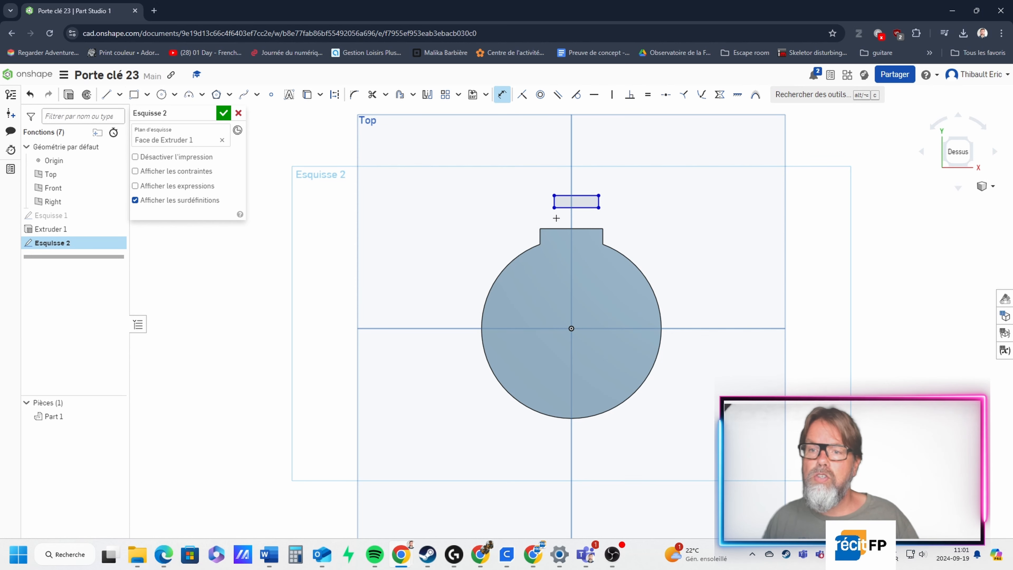
left_click(599, 196)
left_click(588, 168)
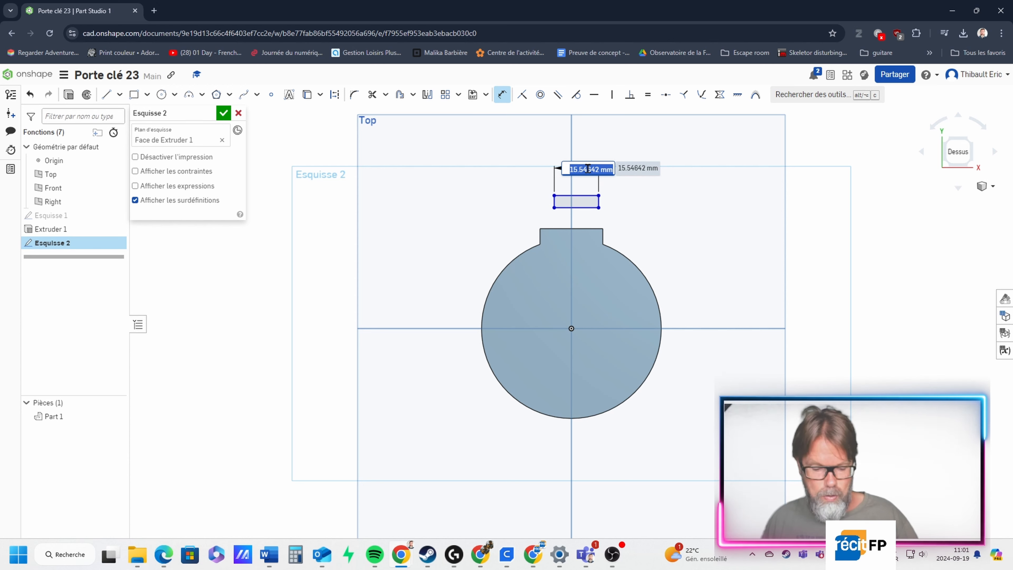
type("11")
key("Return")
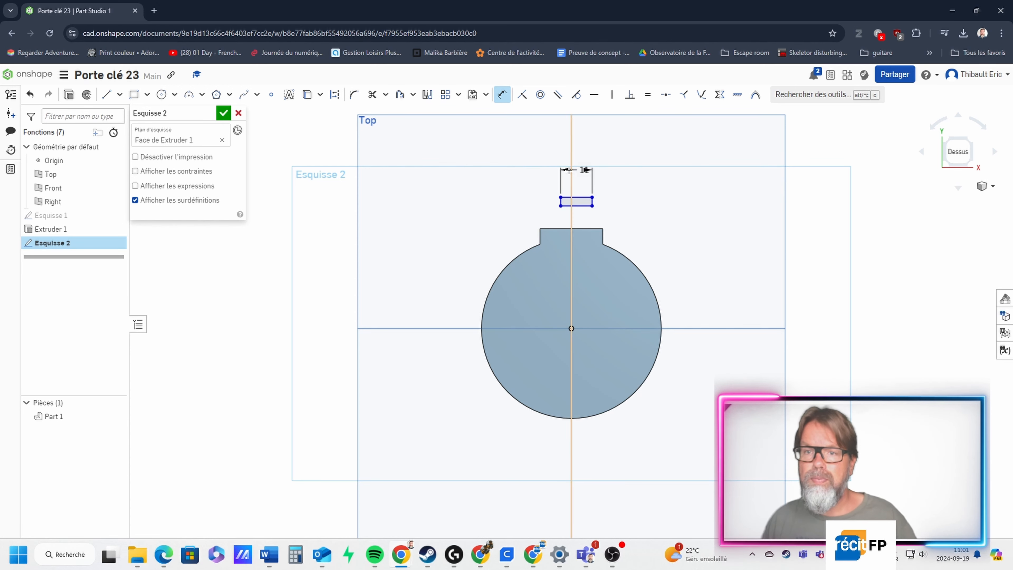
Step: Set the small rectangle's height to 6 mm with a dimension between its two long sides
left_click(498, 98)
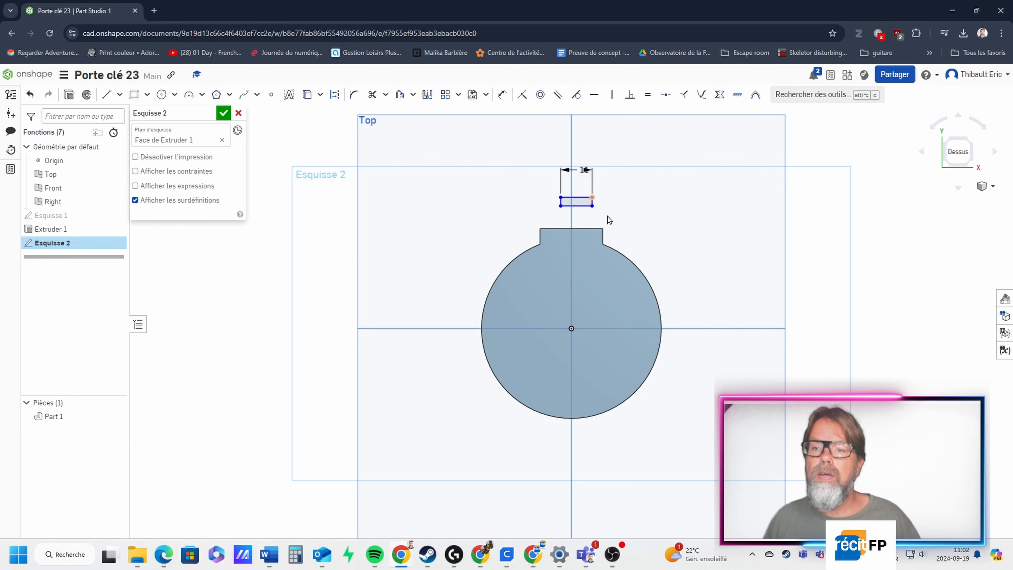
left_click(578, 205)
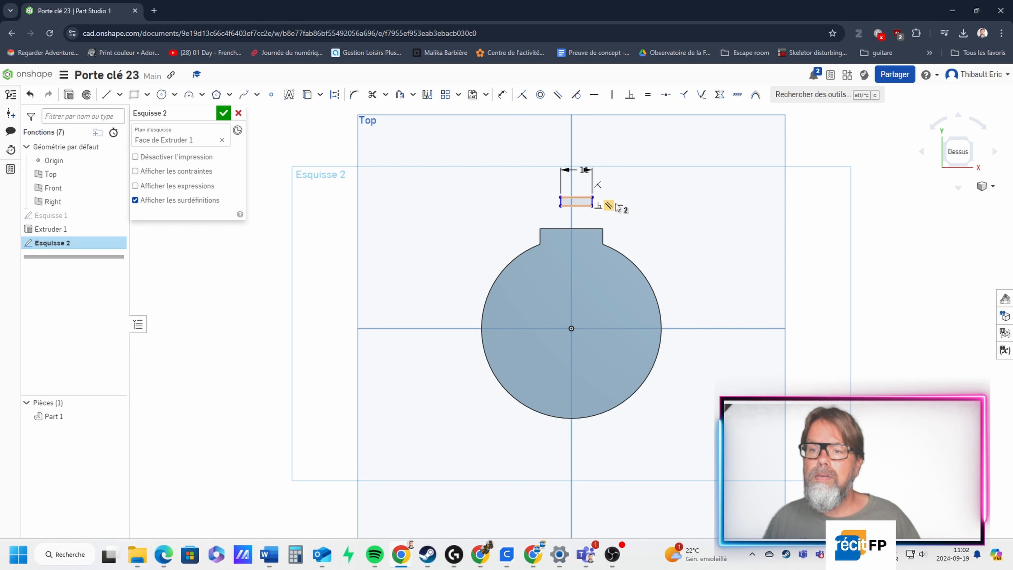
left_click(502, 94)
left_click(578, 197)
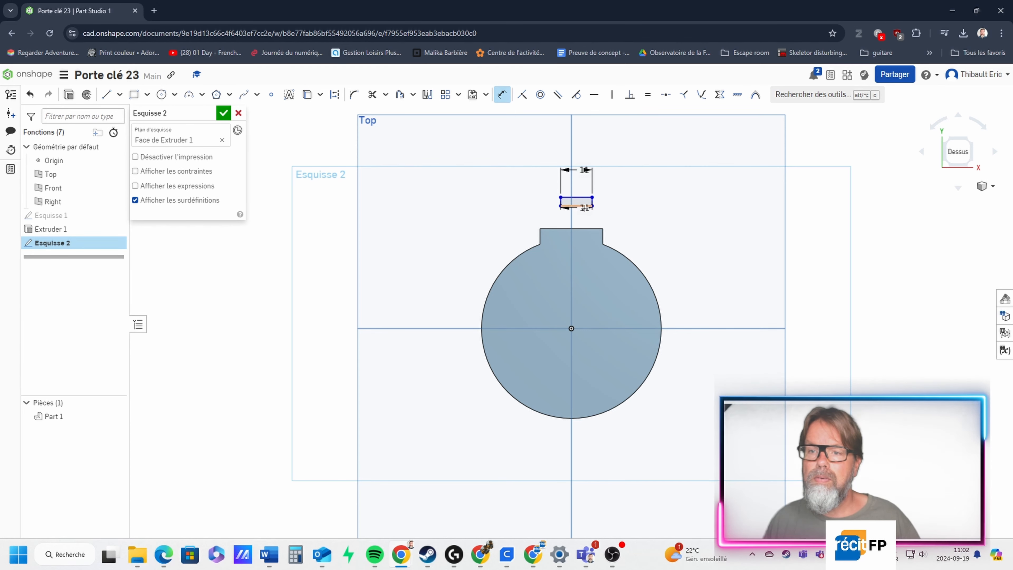
left_click(633, 205)
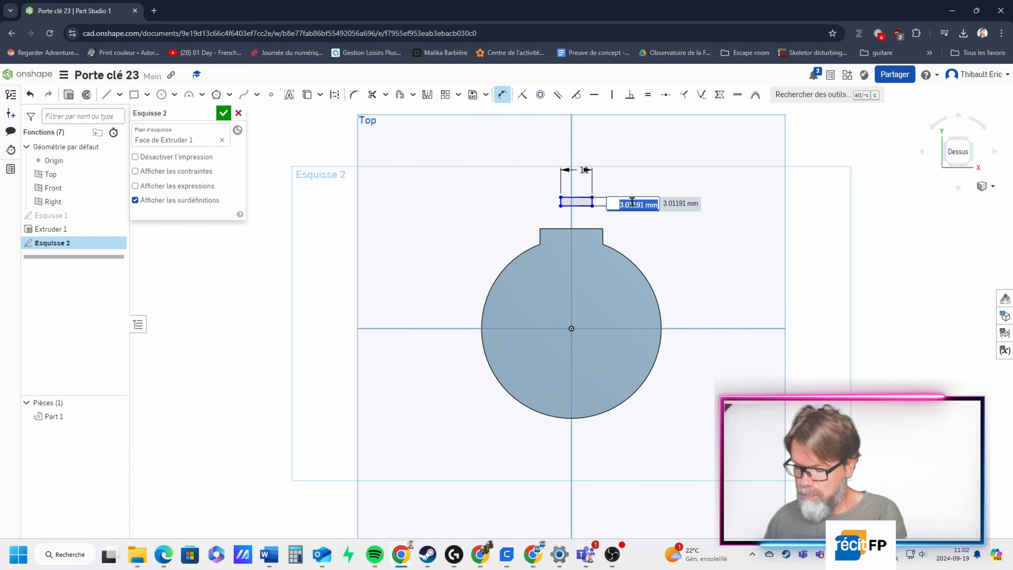
type("5")
key("Return")
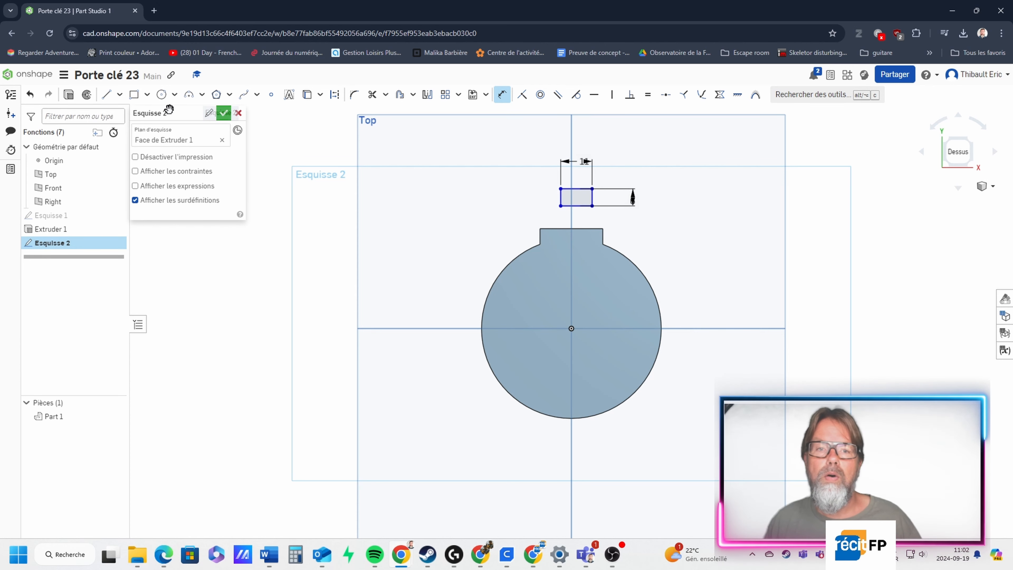
Step: Add a tangent arc of radius 3 mm across each short end of the rectangle to form a slot outline
left_click(201, 95)
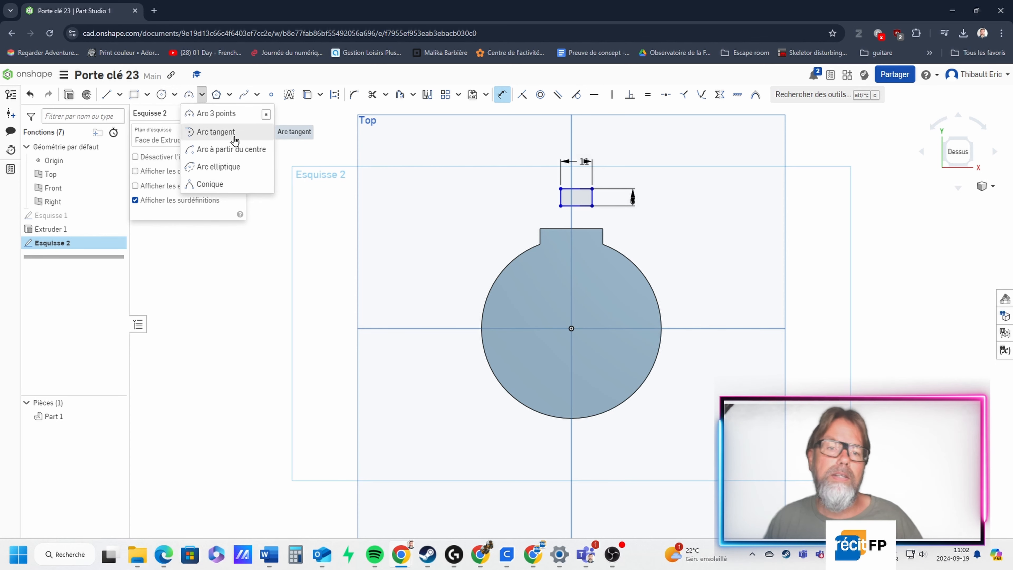
left_click(215, 131)
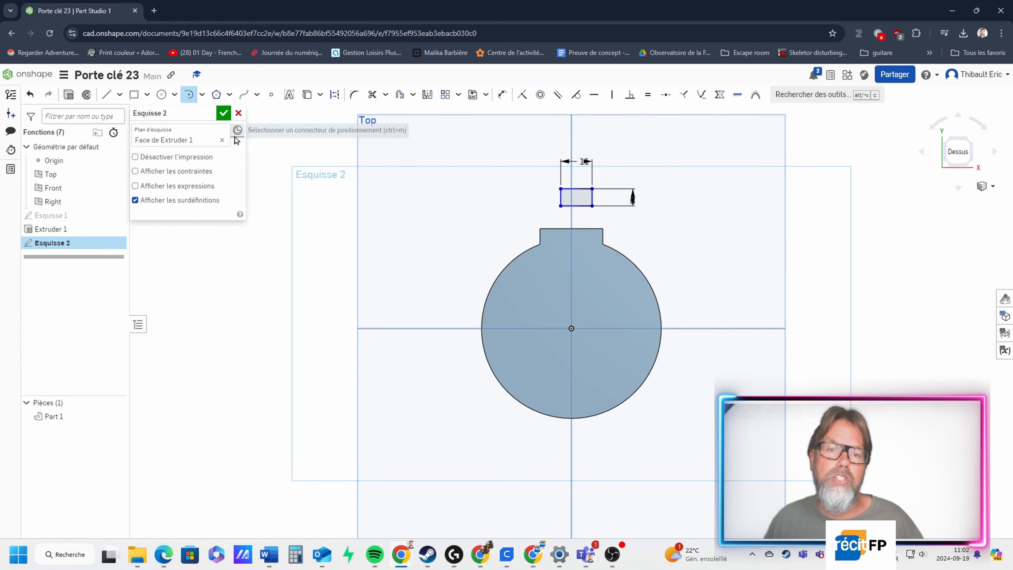
left_click(593, 189)
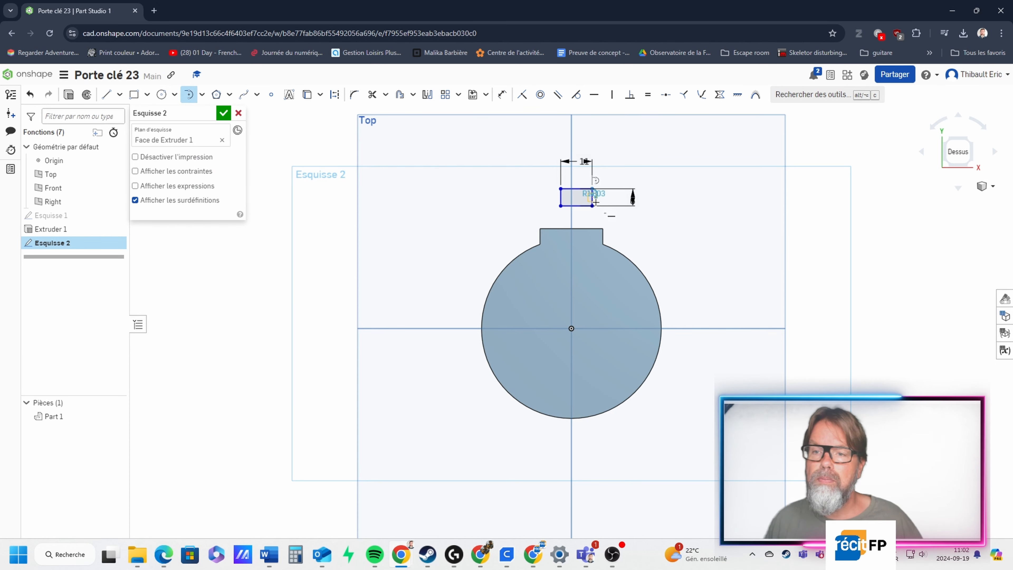
left_click(558, 188)
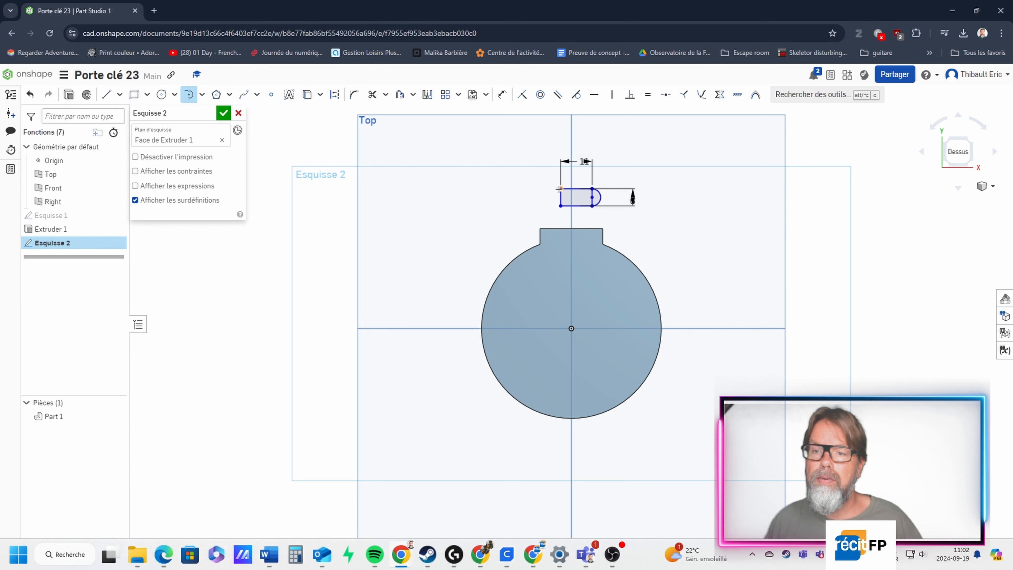
left_click(560, 206)
scroll(566, 221, "up", 5)
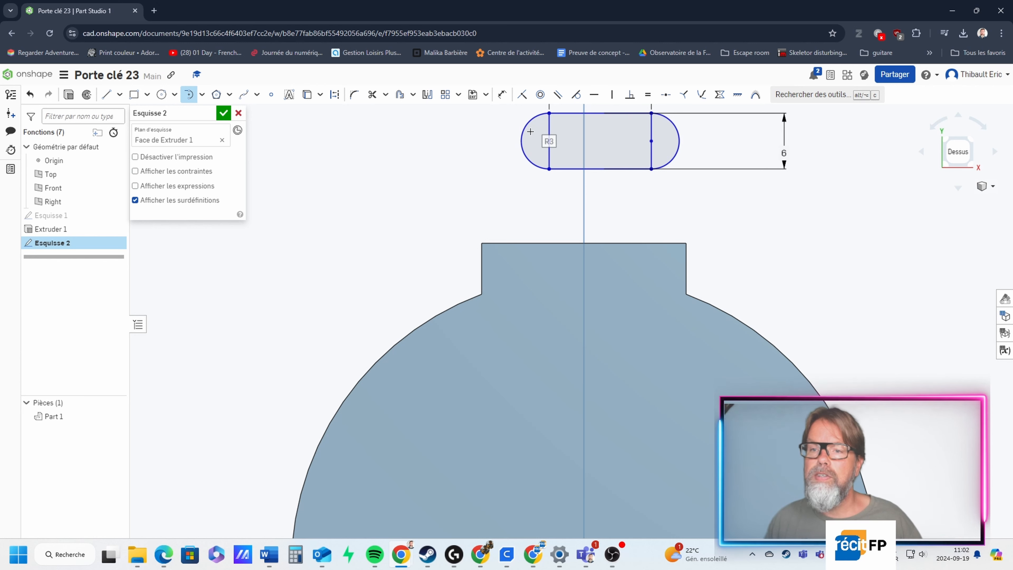
Step: Trim away the rectangle's short end lines inside the slot outline
left_click(372, 94)
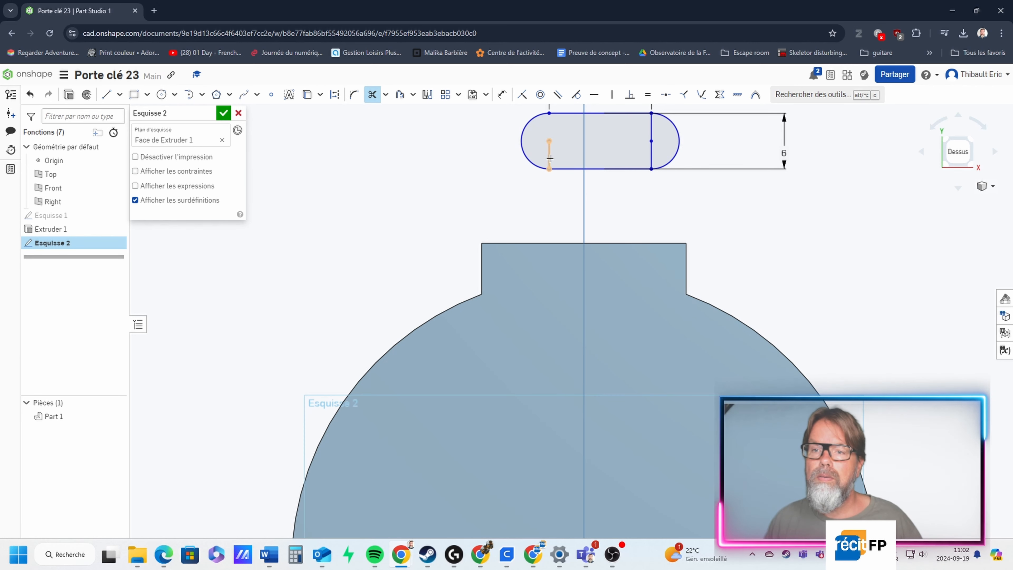
left_click(651, 159)
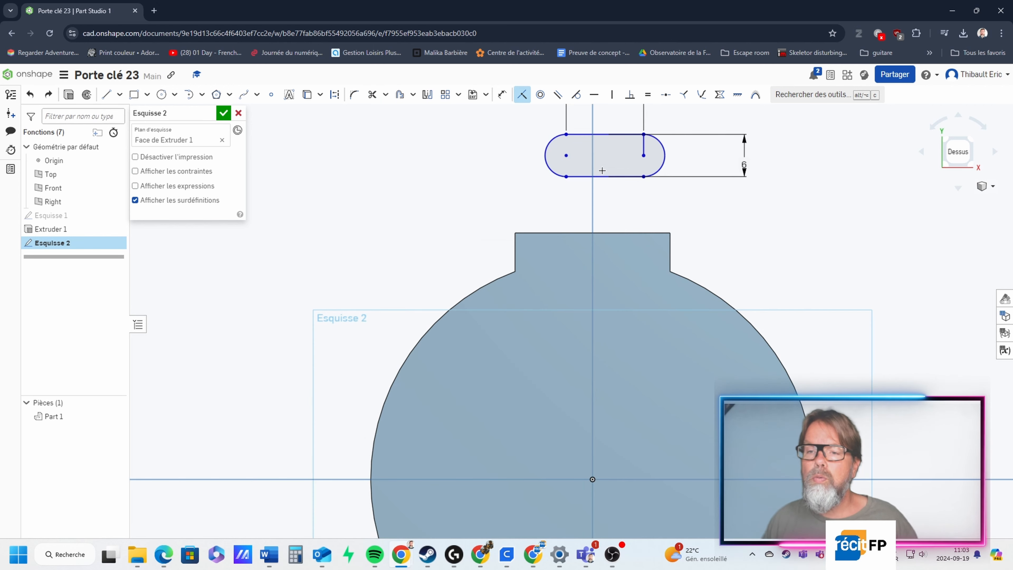
Step: Try to dimension the slot's left arc centre 5.5 mm from the vertical centreline
left_click(502, 94)
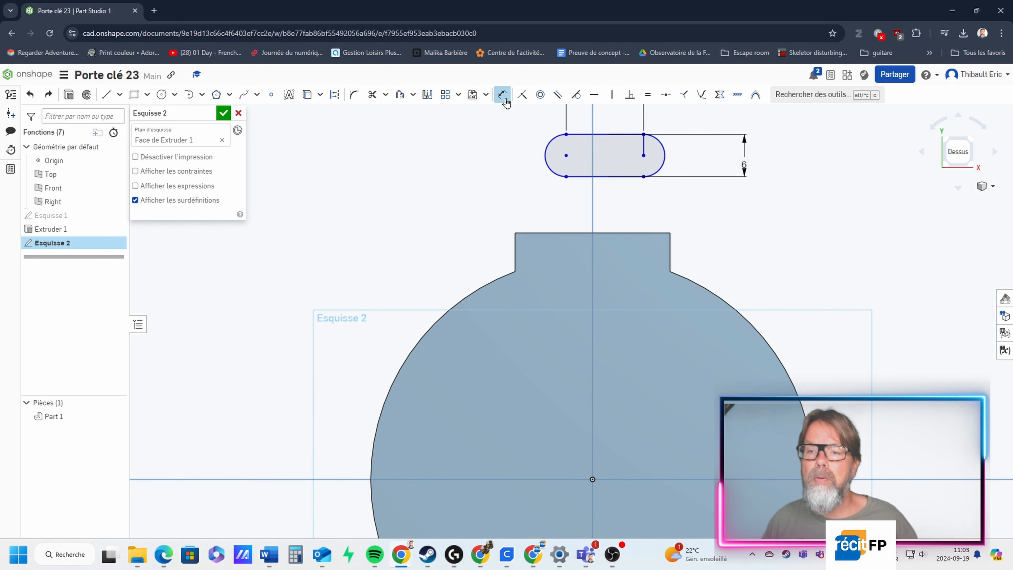
left_click(567, 176)
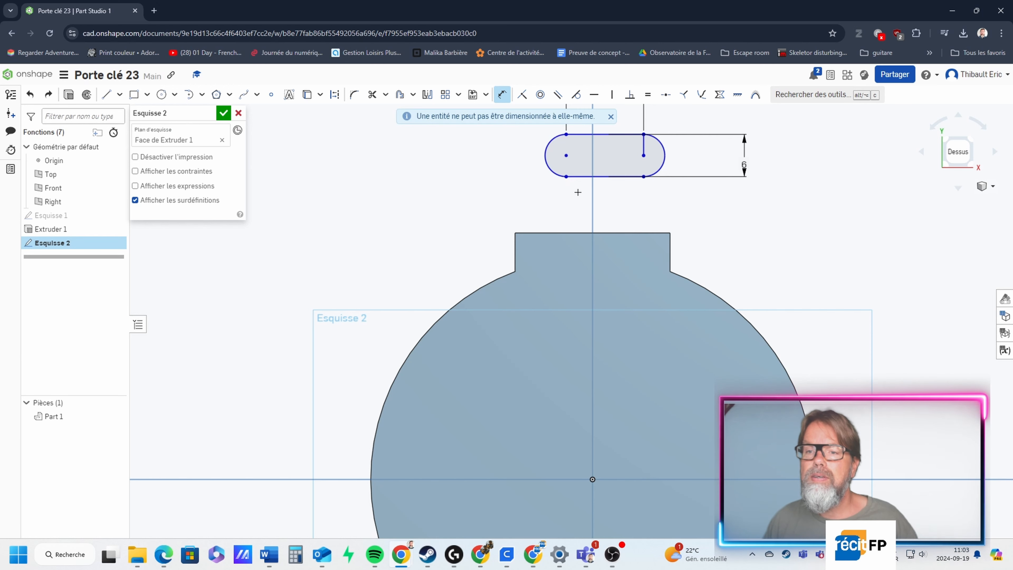
left_click(611, 117)
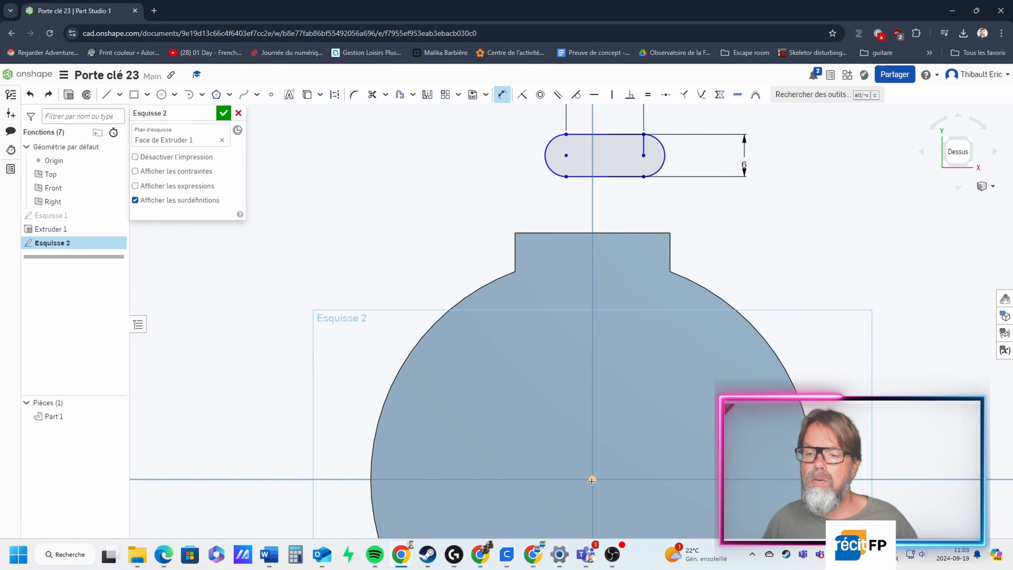
left_click(592, 479)
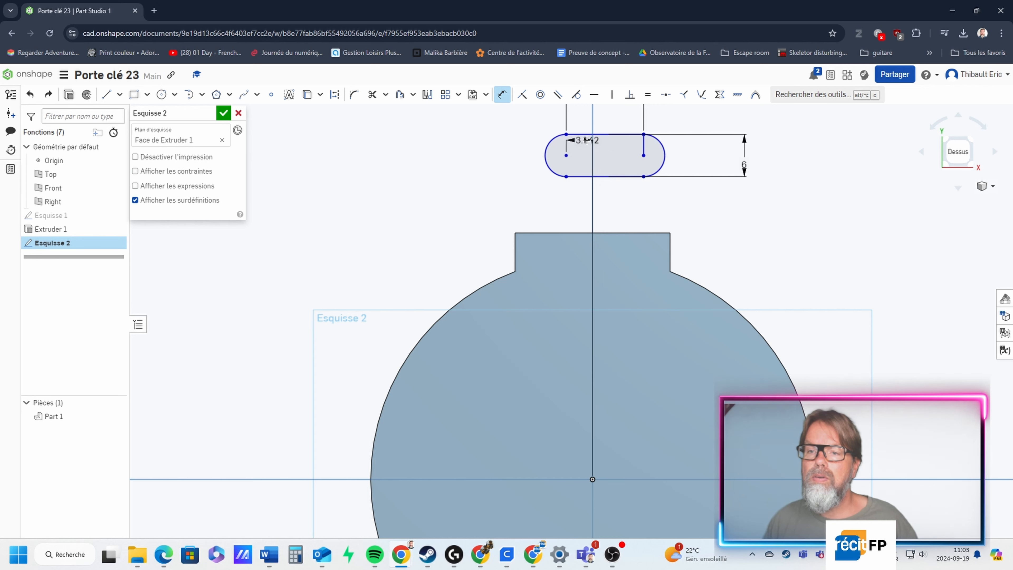
left_click(589, 144)
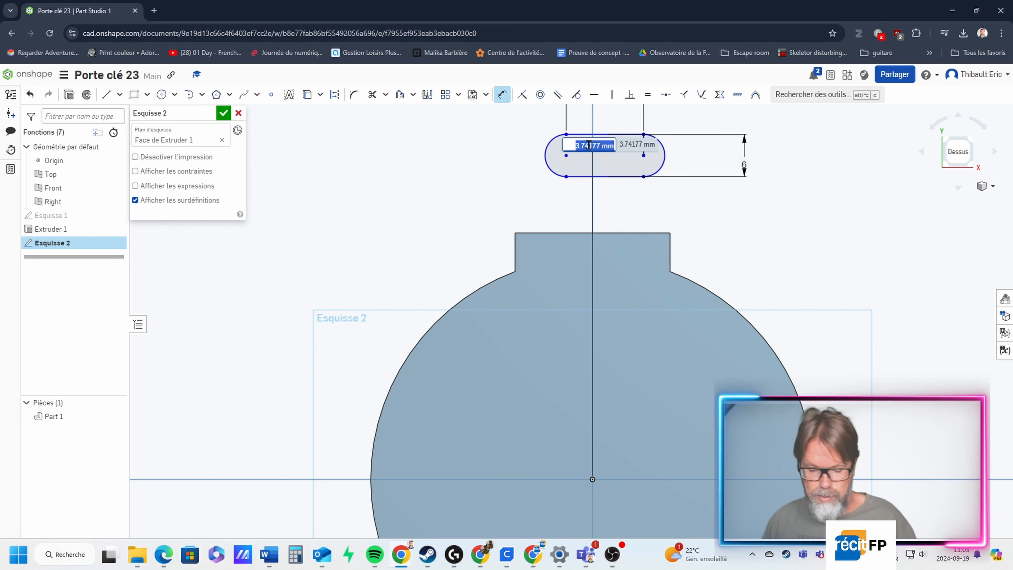
type("5")
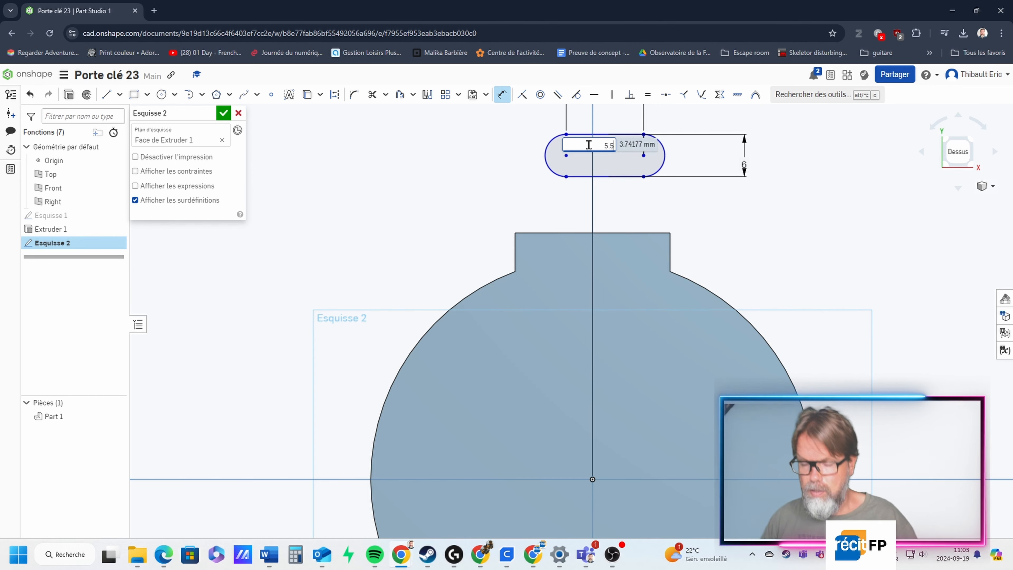
type(".5")
key("Return")
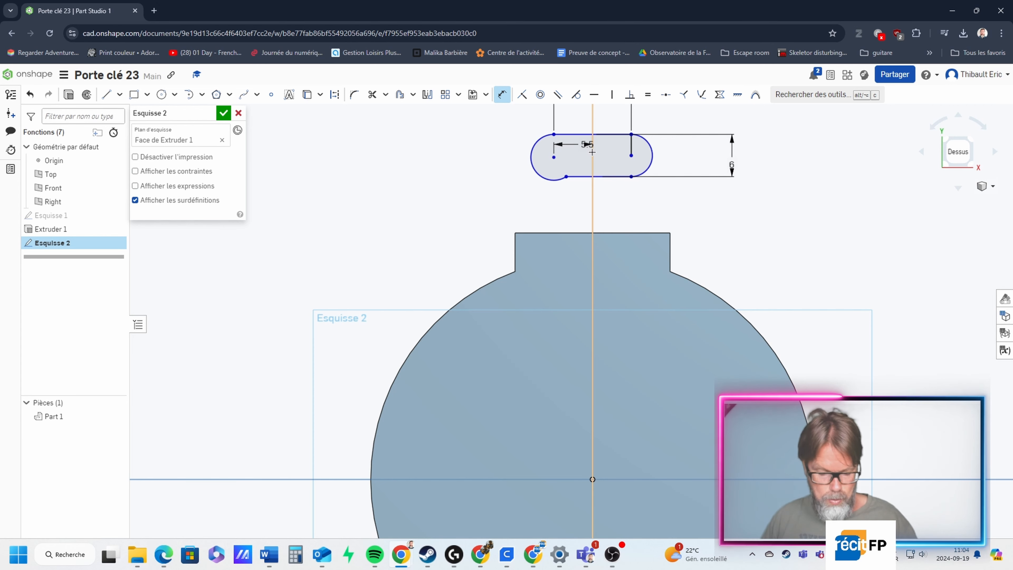
Step: Undo the 5.5 mm value and delete the dimension from the left arc centre to the centreline
key("Escape")
key("ctrl+z")
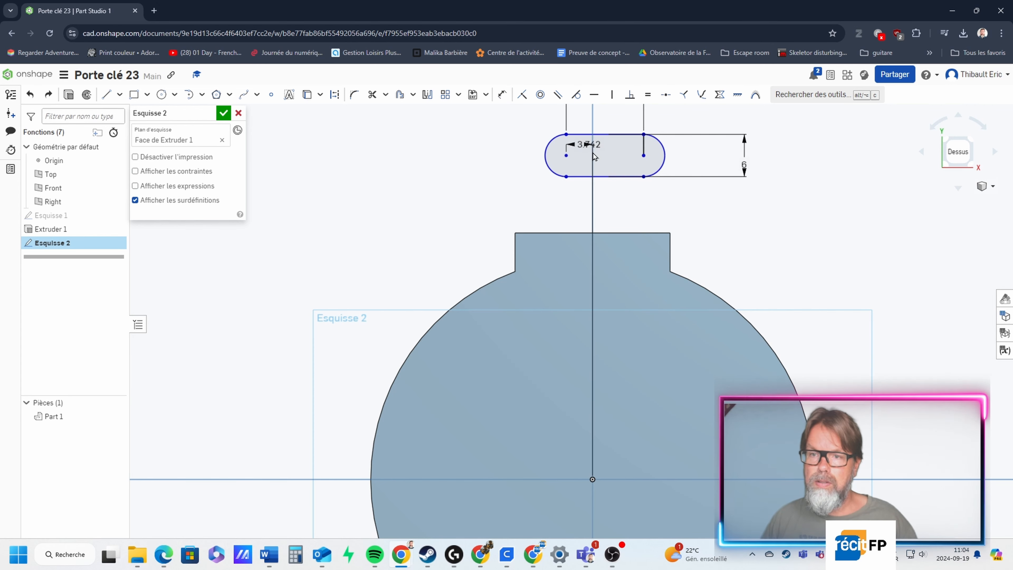
left_click(588, 144)
key("Delete")
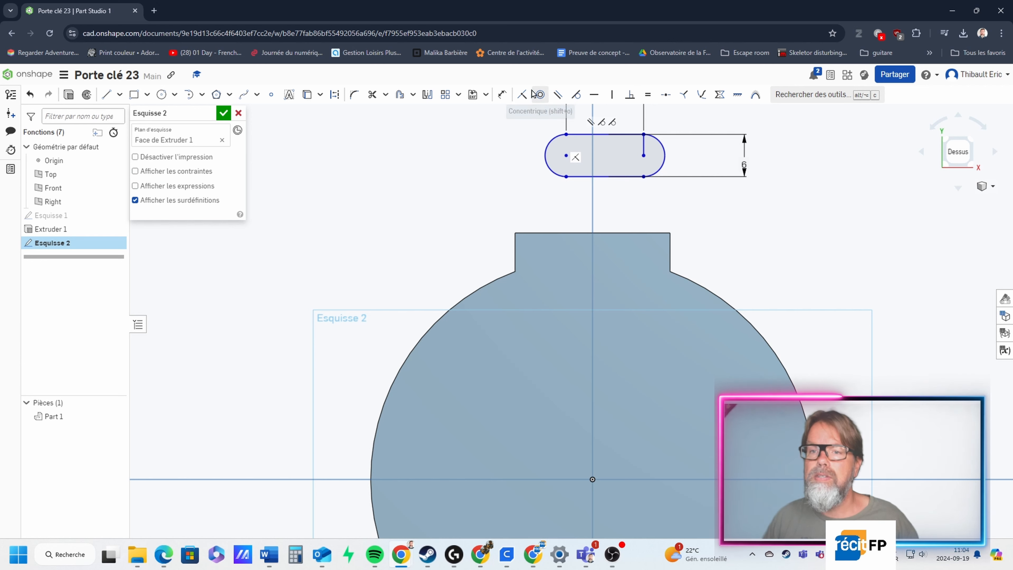
Step: Dimension the left end of the slot's lower straight side 5.5 mm from the vertical centreline to centre the slot
left_click(503, 94)
left_click(569, 179)
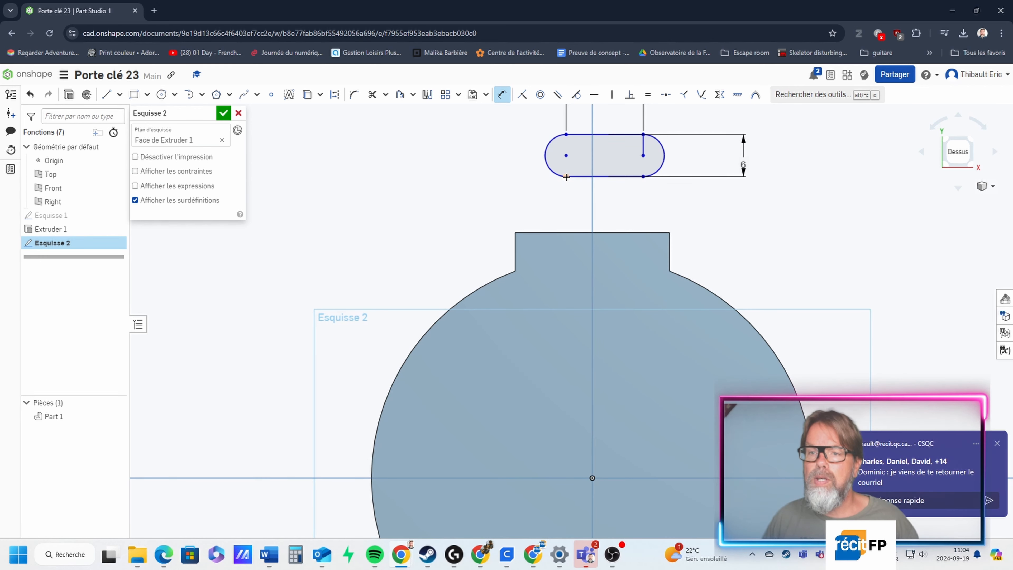
left_click(592, 187)
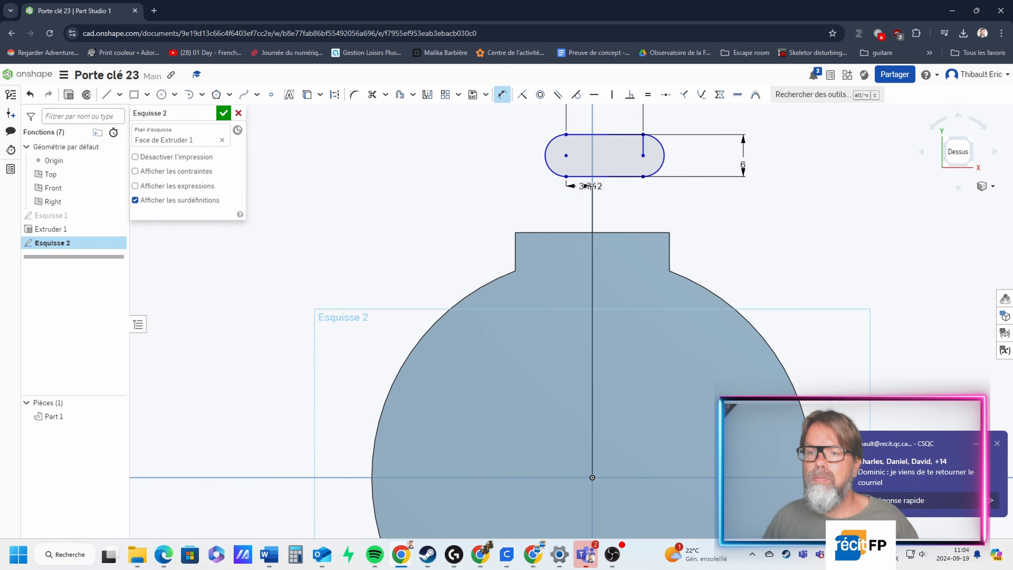
left_click(579, 202)
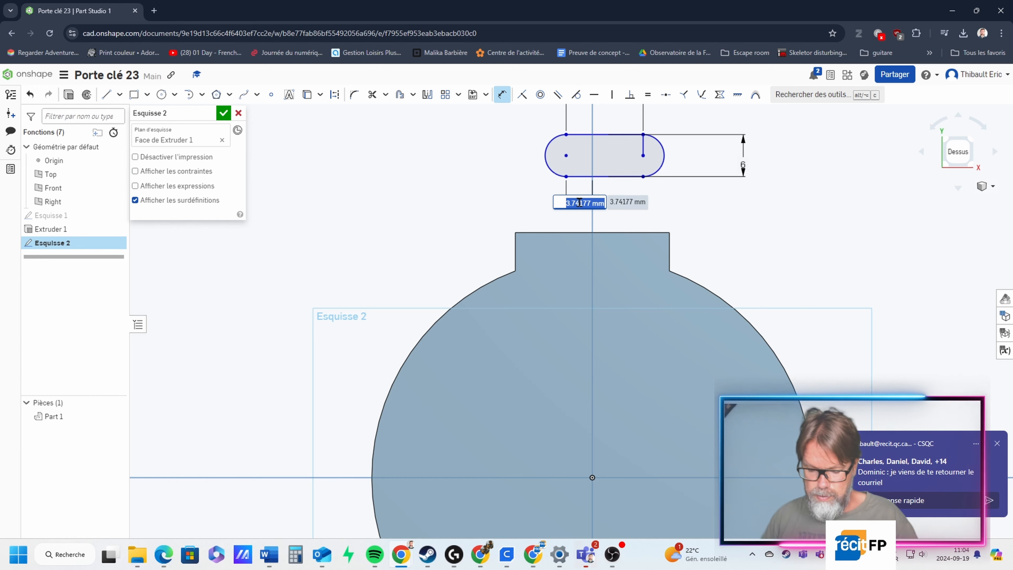
type("5.5")
key("Return")
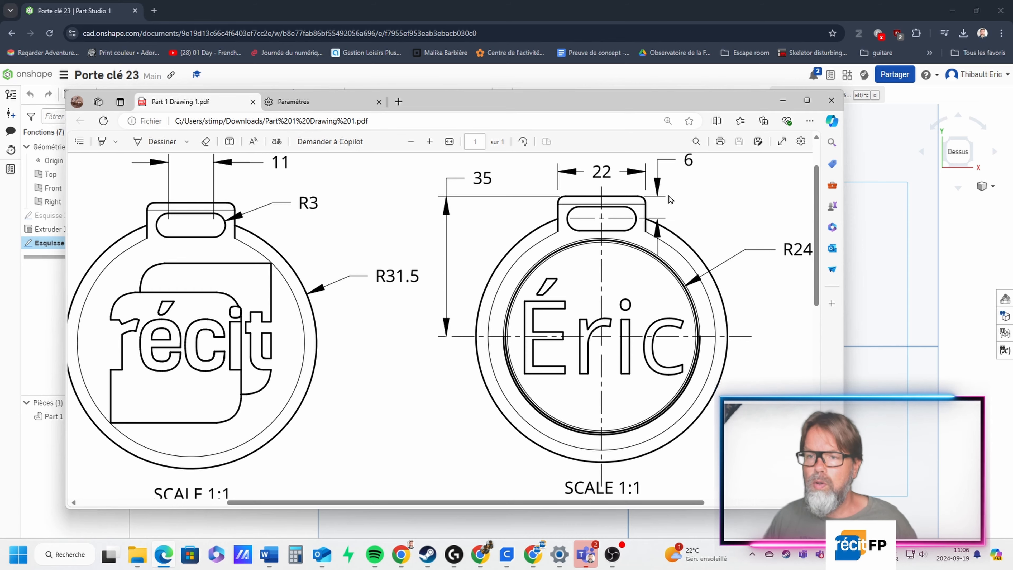
Step: Dimension the distance between the tab's upper edge and the slot's upper straight side, keeping the proposed value
mouse_move(674, 105)
left_mouse_down()
mouse_move(363, 136)
mouse_move(0, 134)
left_mouse_up()
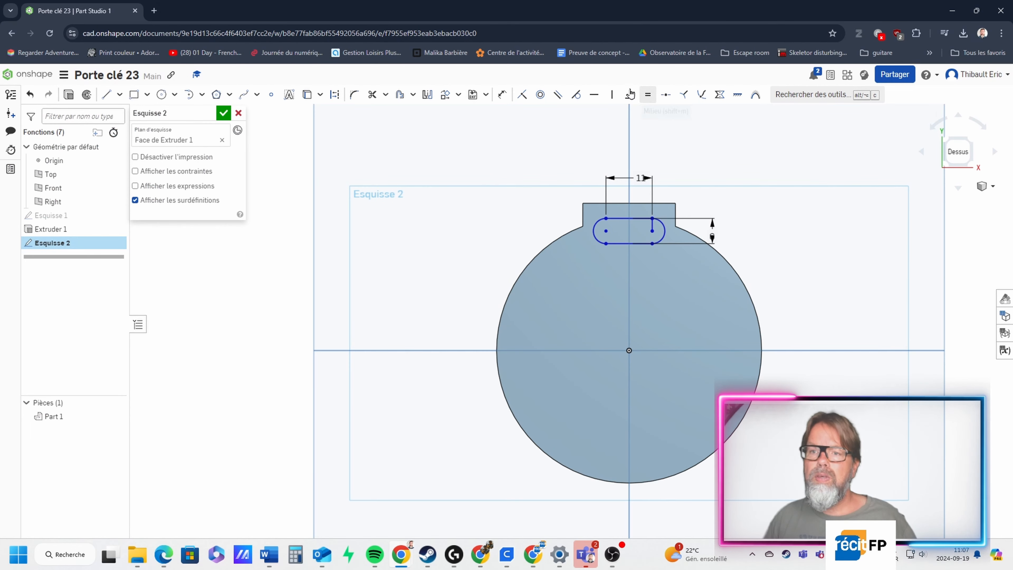
left_click(502, 94)
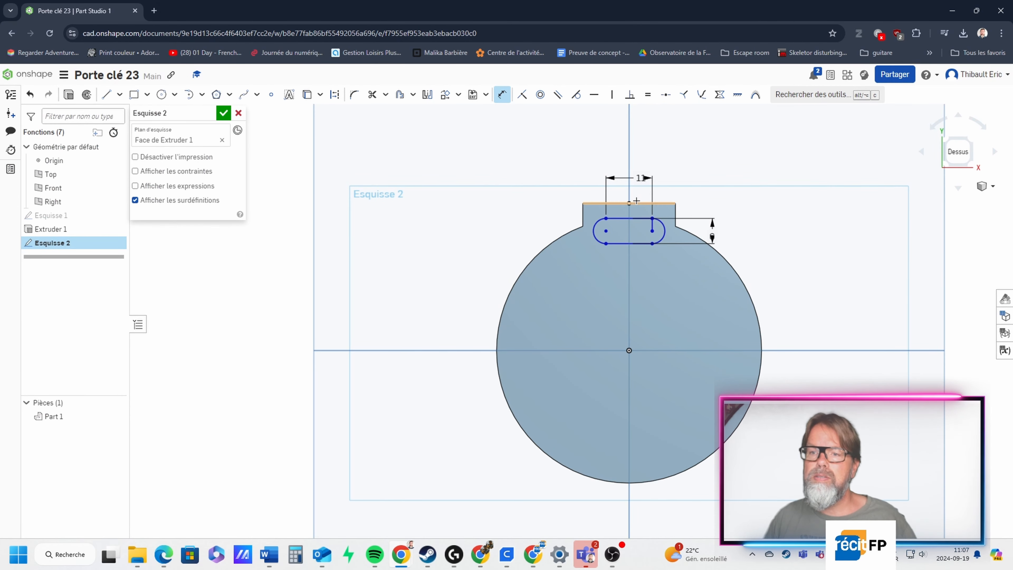
left_click(647, 203)
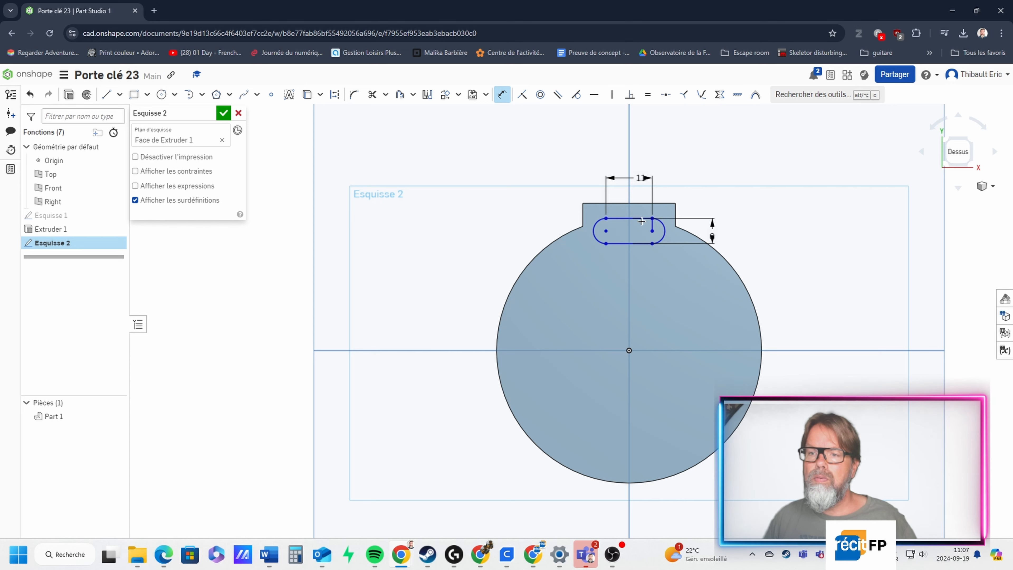
left_click(641, 219)
left_click(766, 202)
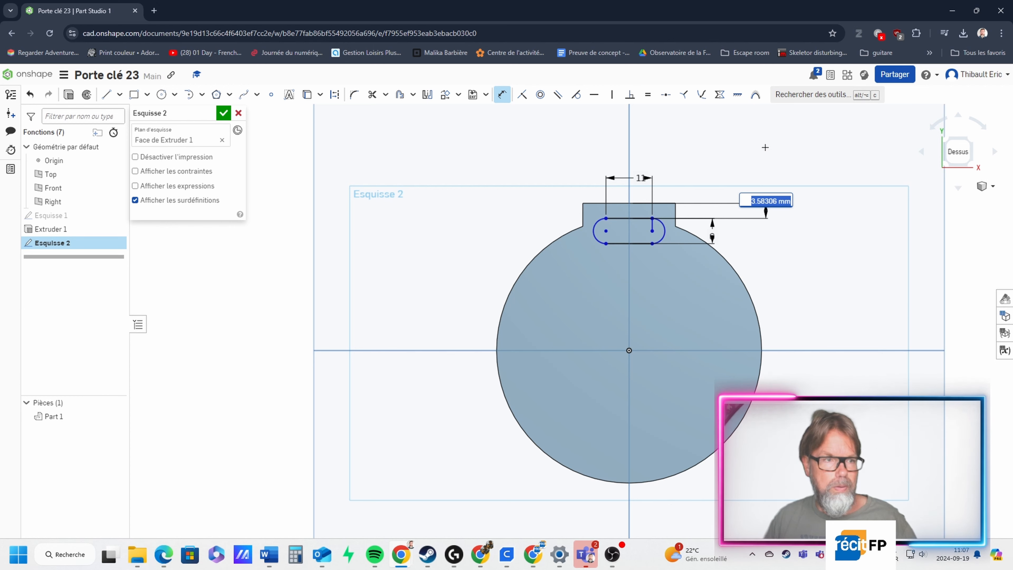
key("Return")
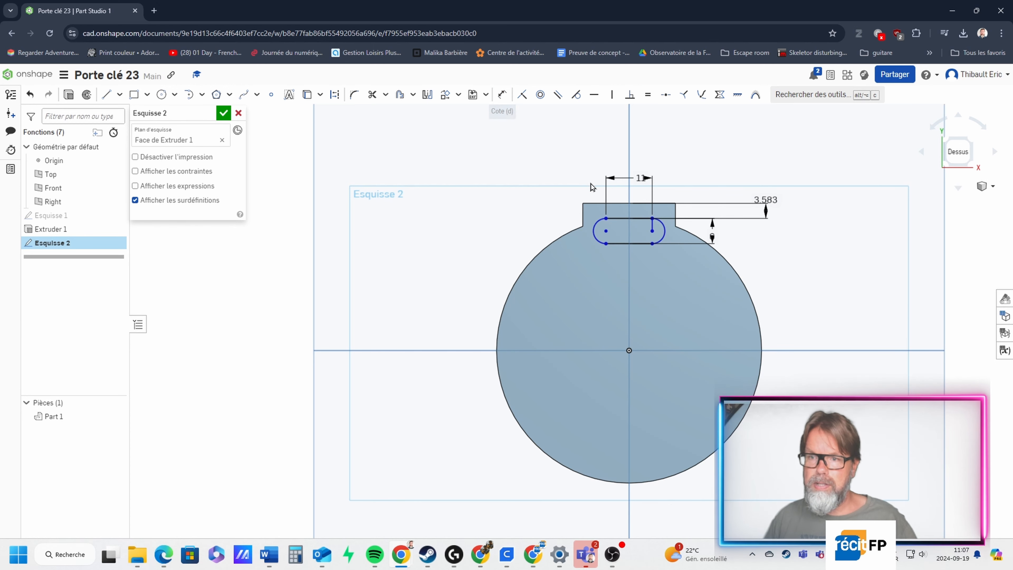
Step: Delete the dimension between the tab's upper edge and the slot's upper straight side
left_click(636, 219)
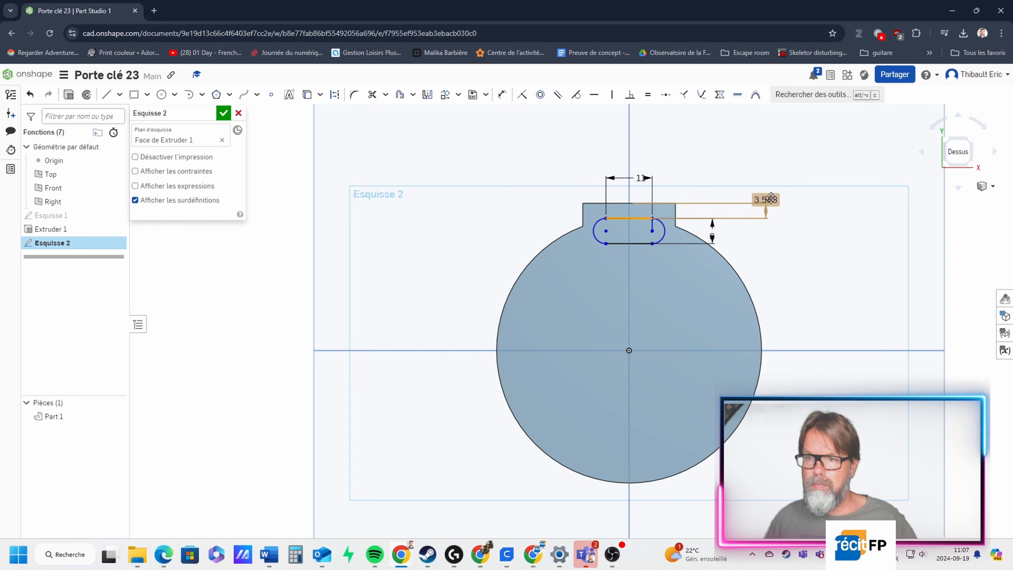
double_click(770, 200)
key("Delete")
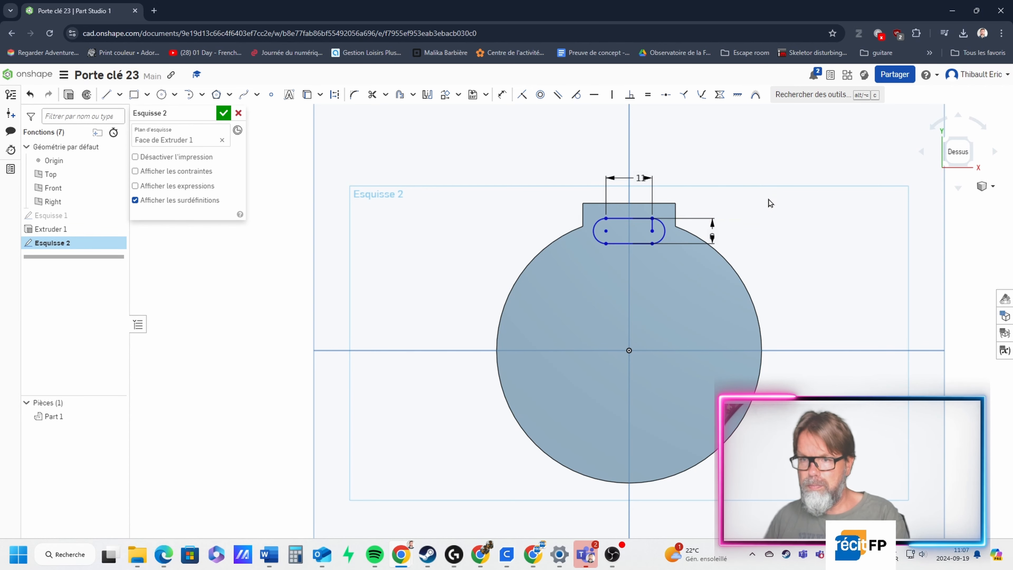
Step: Set the distance from the tab's upper edge to the slot's right arc centre to 6 mm and finish the sketch
left_click(502, 95)
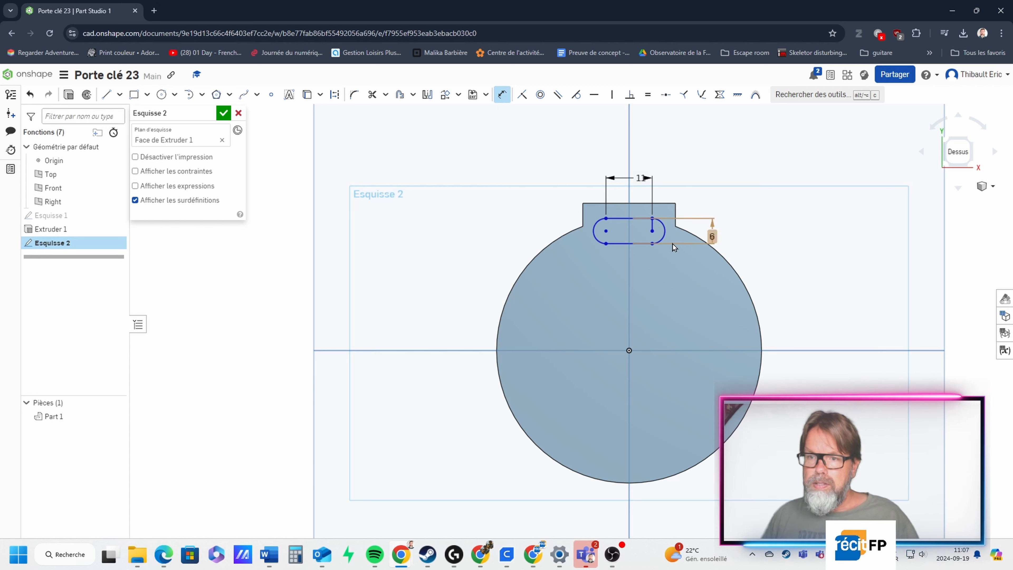
left_click(654, 215)
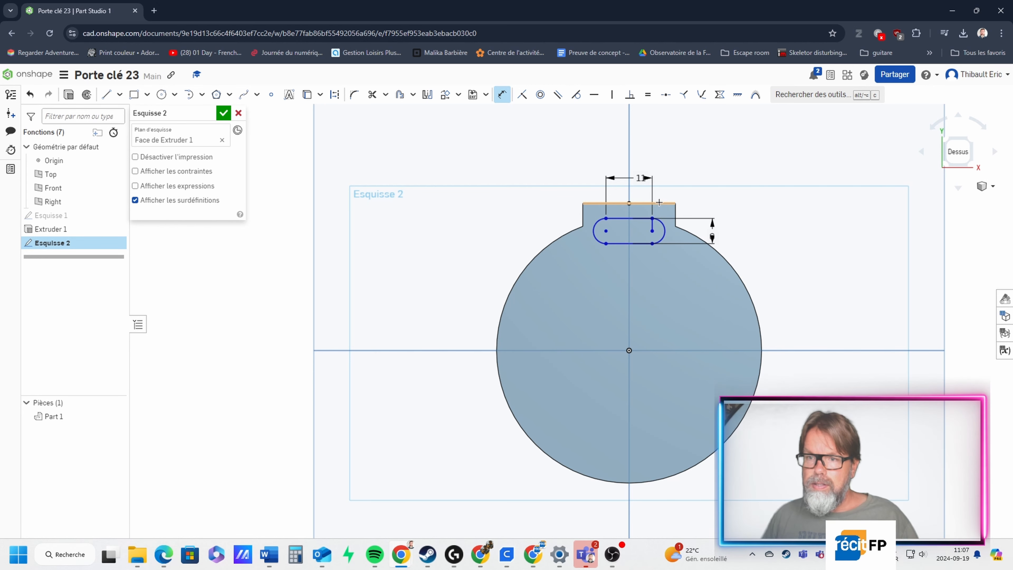
left_click(658, 203)
left_click(822, 196)
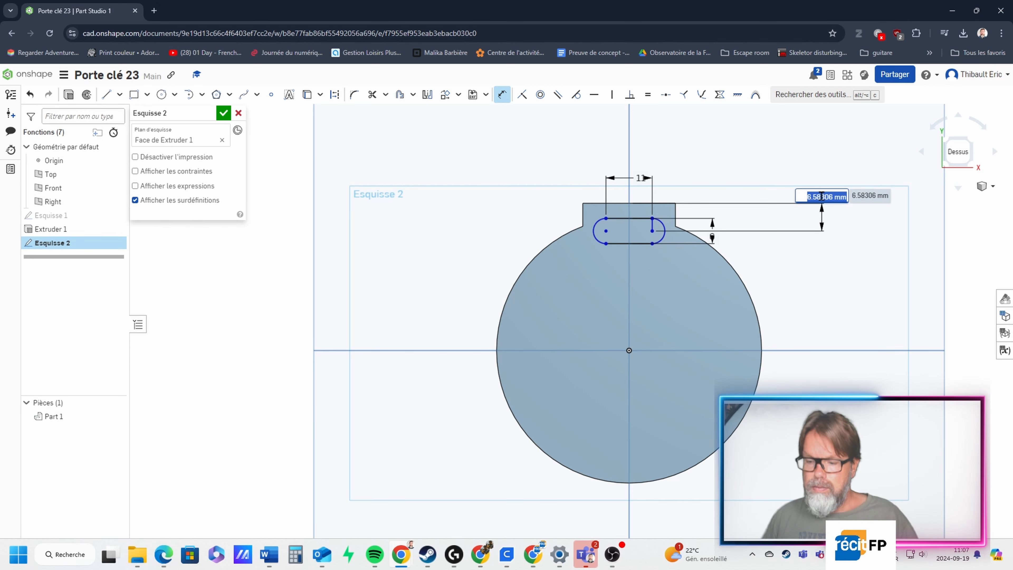
type("6")
key("Return")
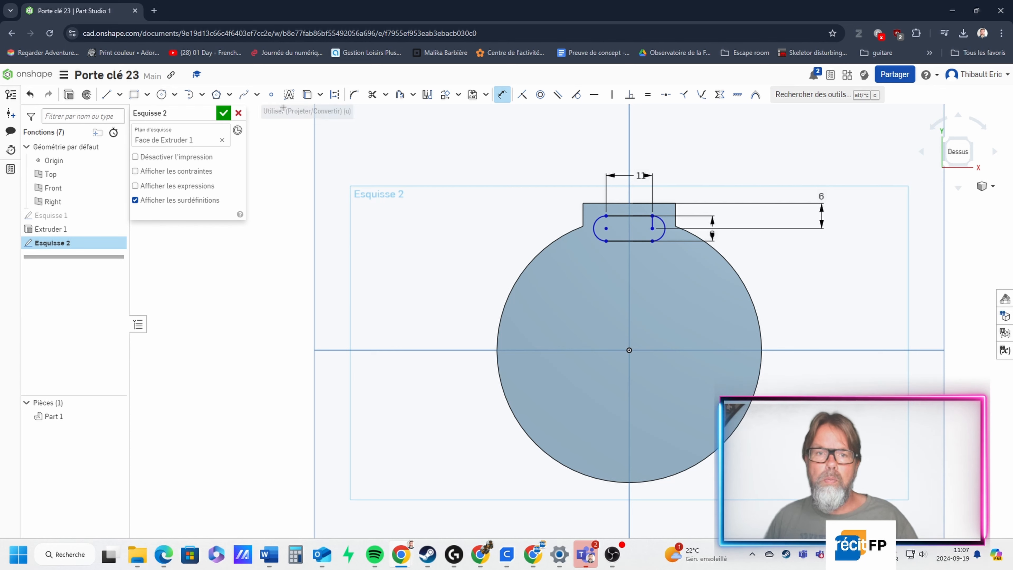
left_click(224, 113)
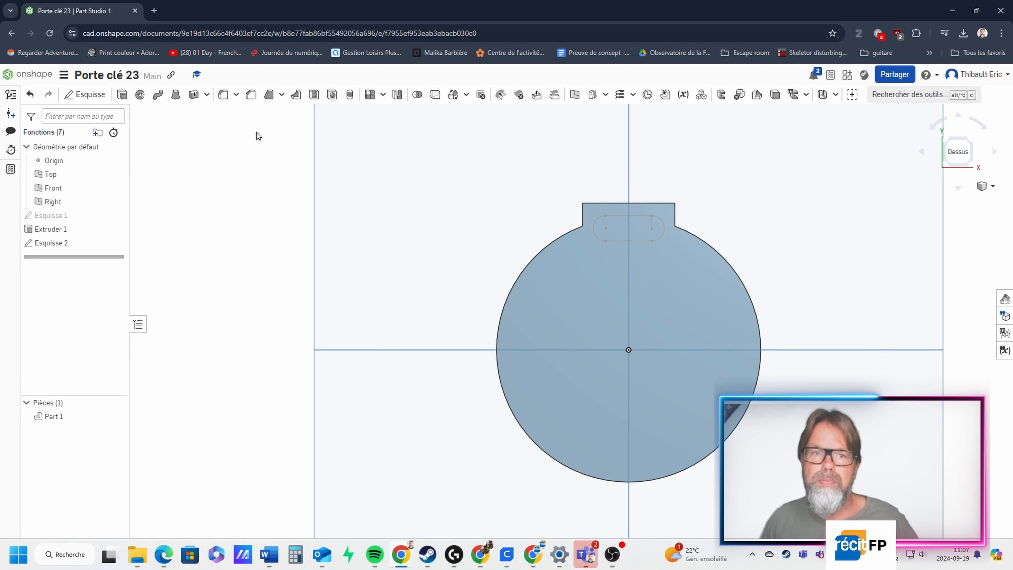
Step: Cut the slot region through the tab with a 25 mm blind Extrude set to remove material
left_click(116, 96)
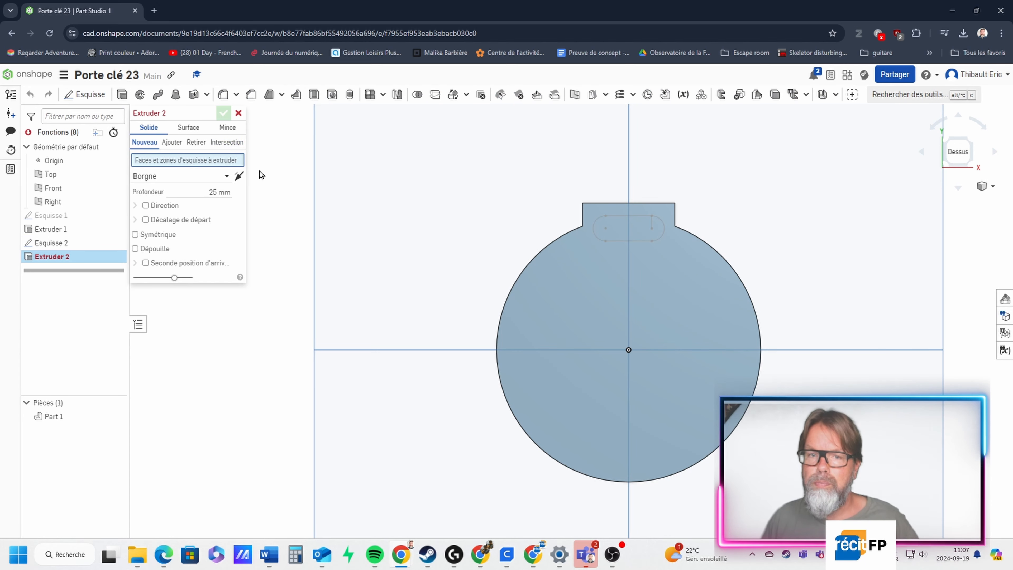
left_click(196, 143)
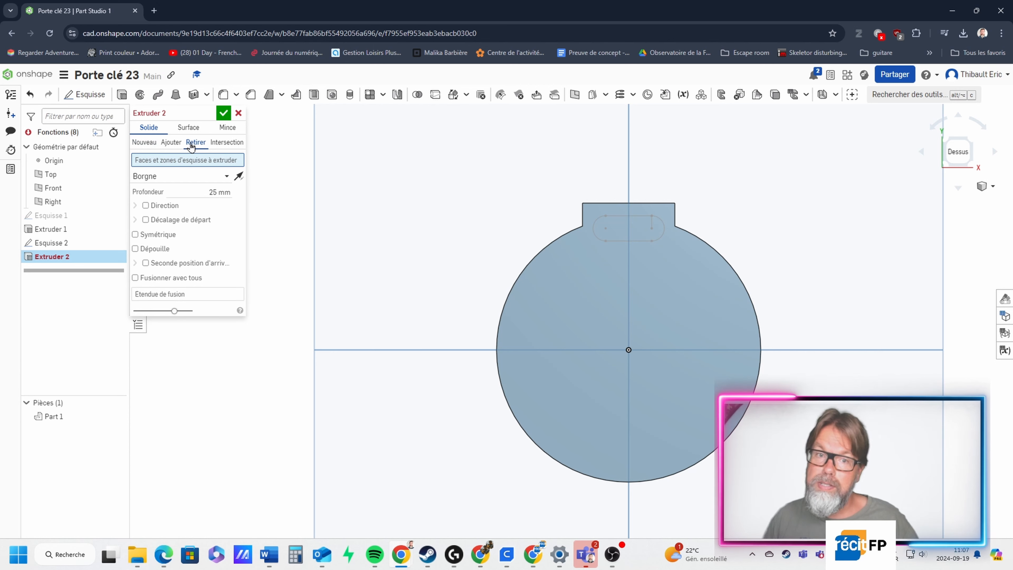
left_click(632, 231)
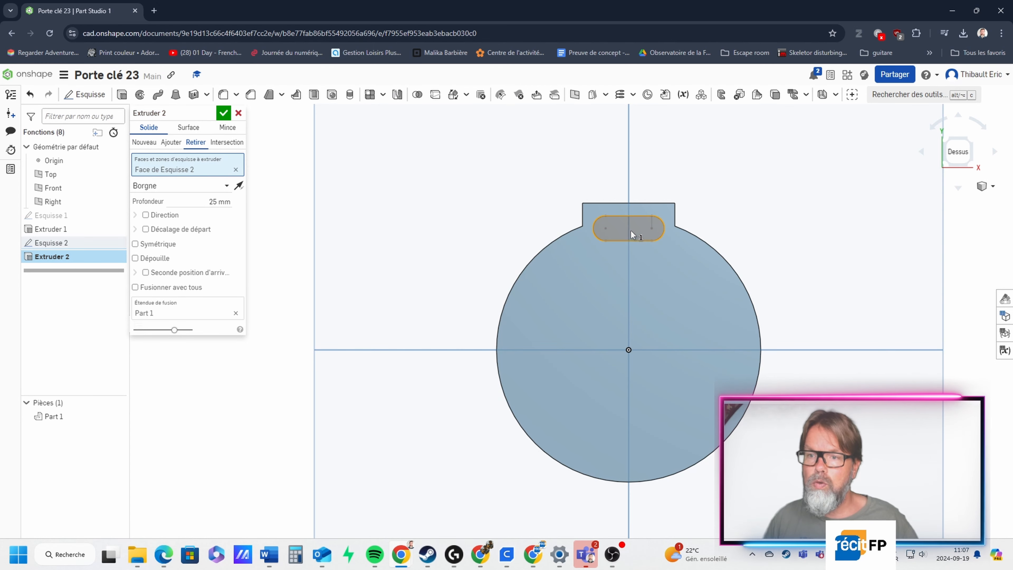
right_click_drag(716, 213, 682, 217)
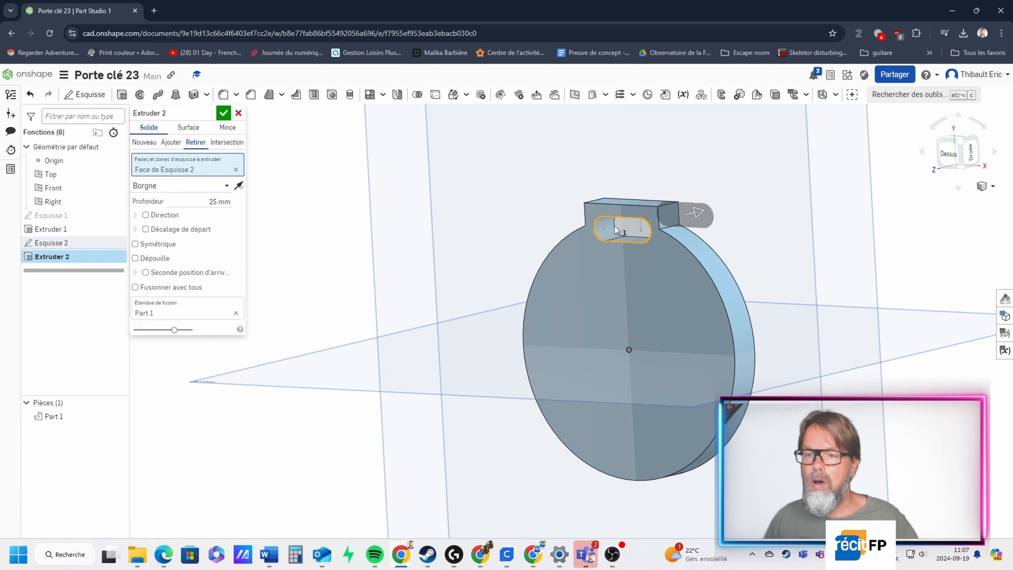
left_click(222, 116)
right_click_drag(479, 206, 514, 191)
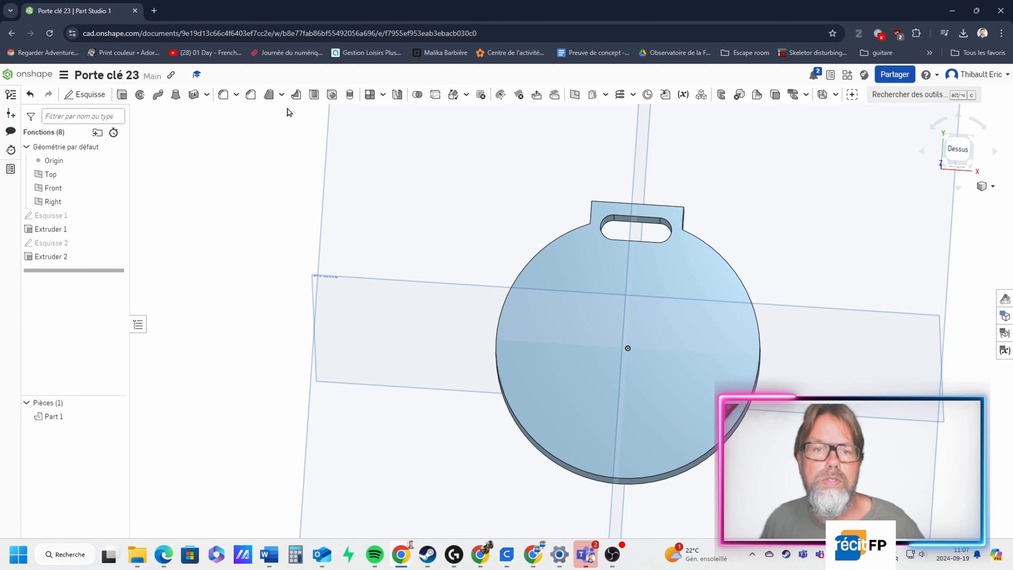
left_click(224, 95)
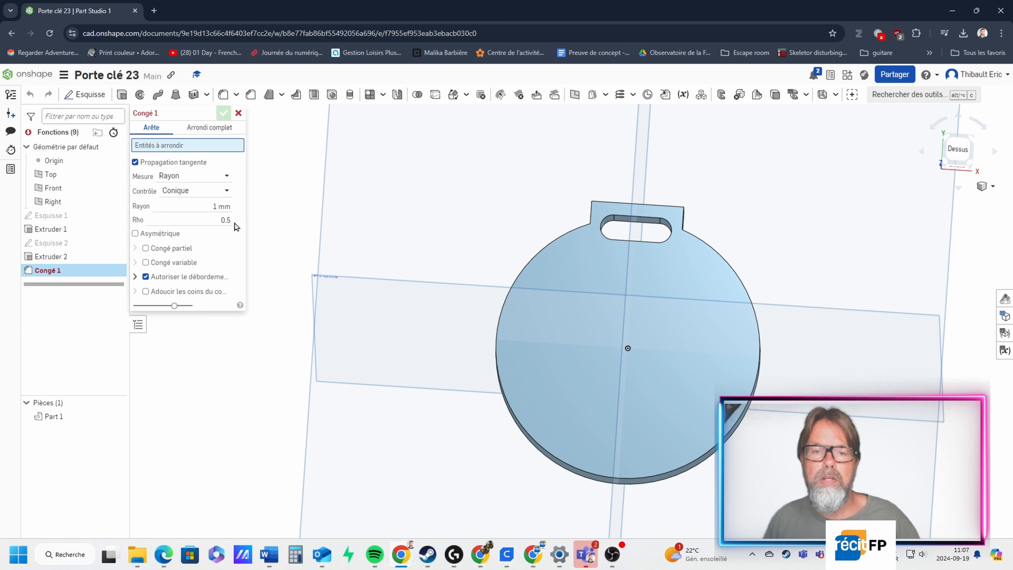
left_click(226, 220)
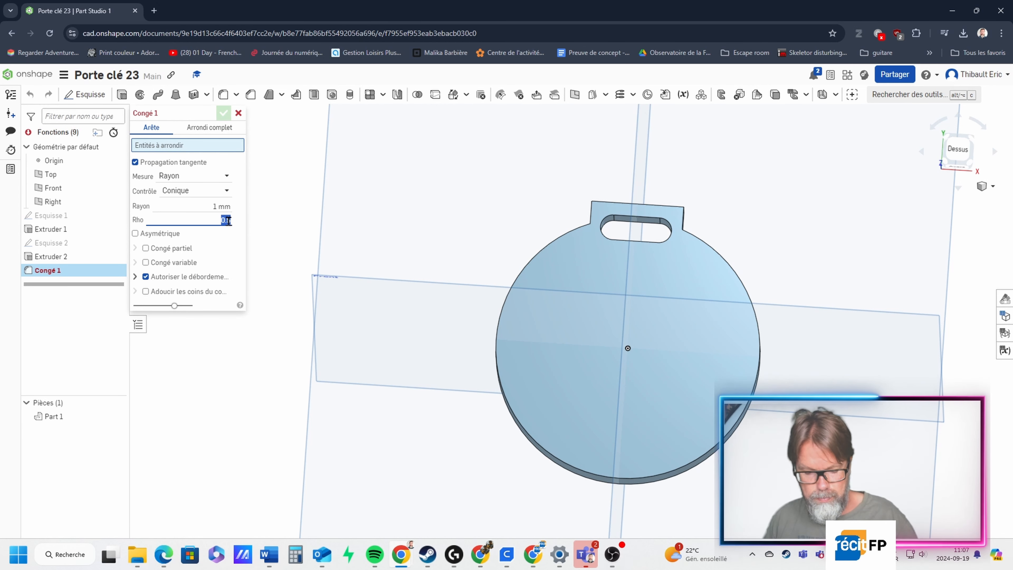
key("BackSpace")
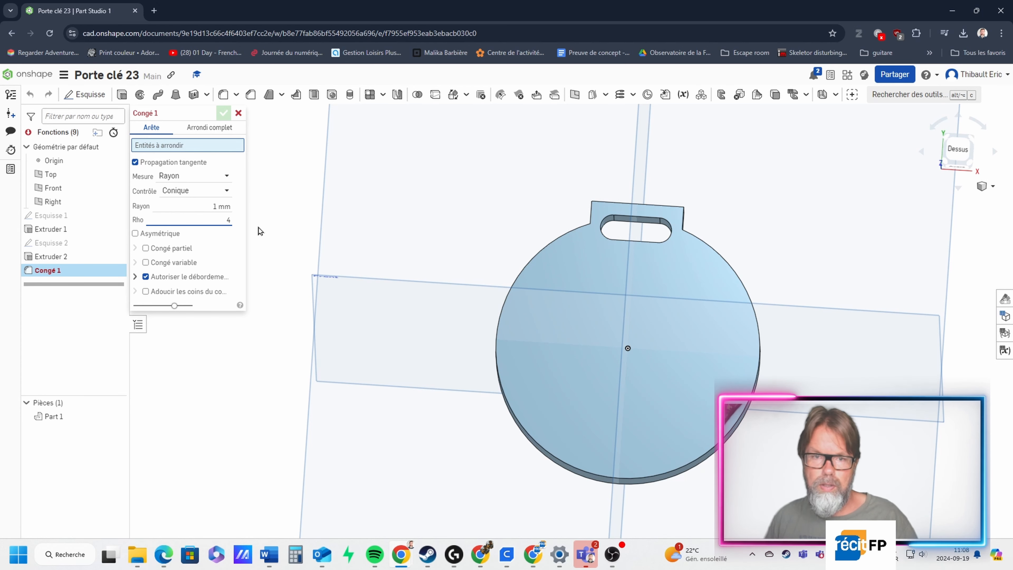
left_click(533, 261)
right_click_drag(525, 258, 582, 271)
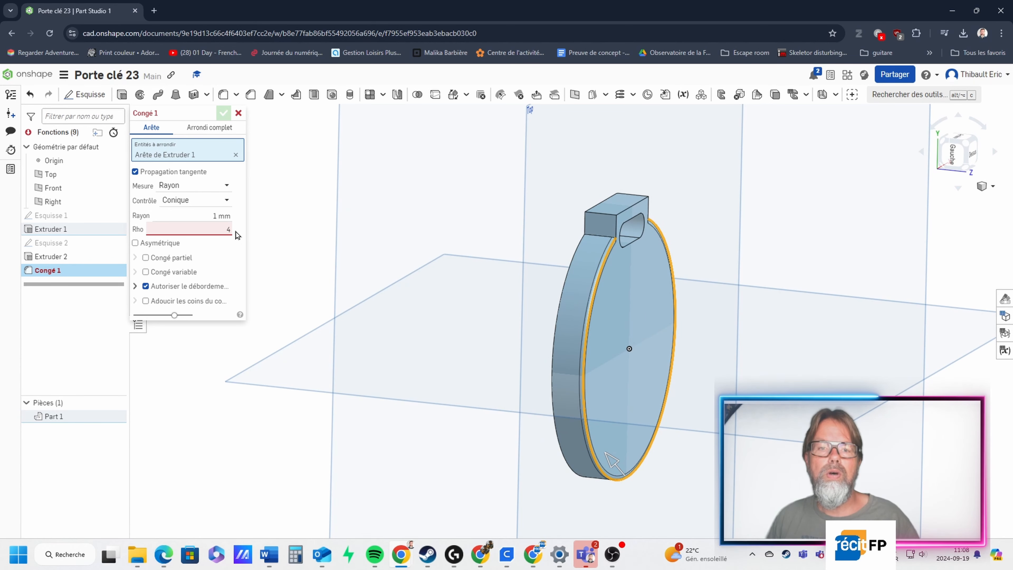
left_click(227, 220)
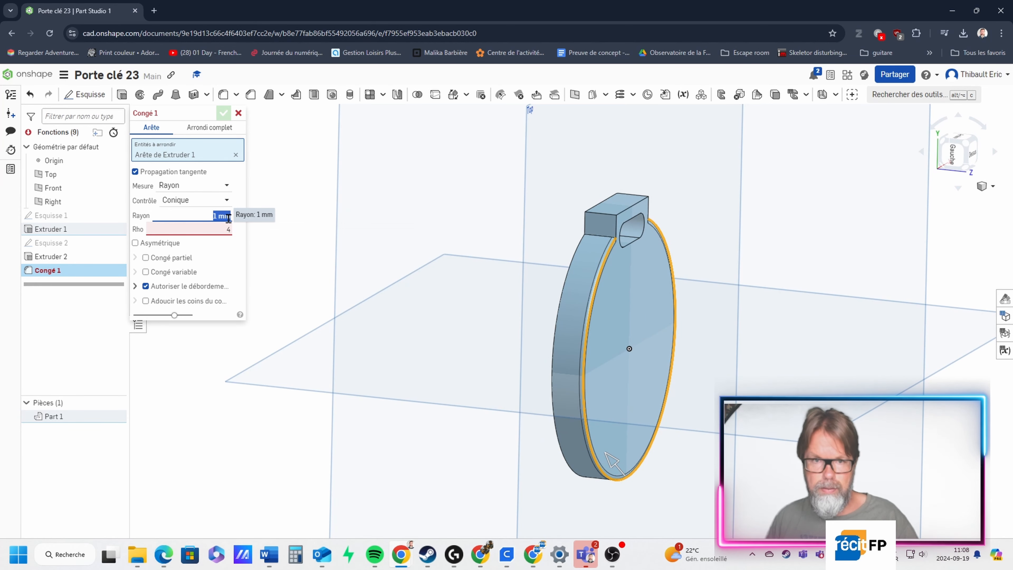
left_click(238, 113)
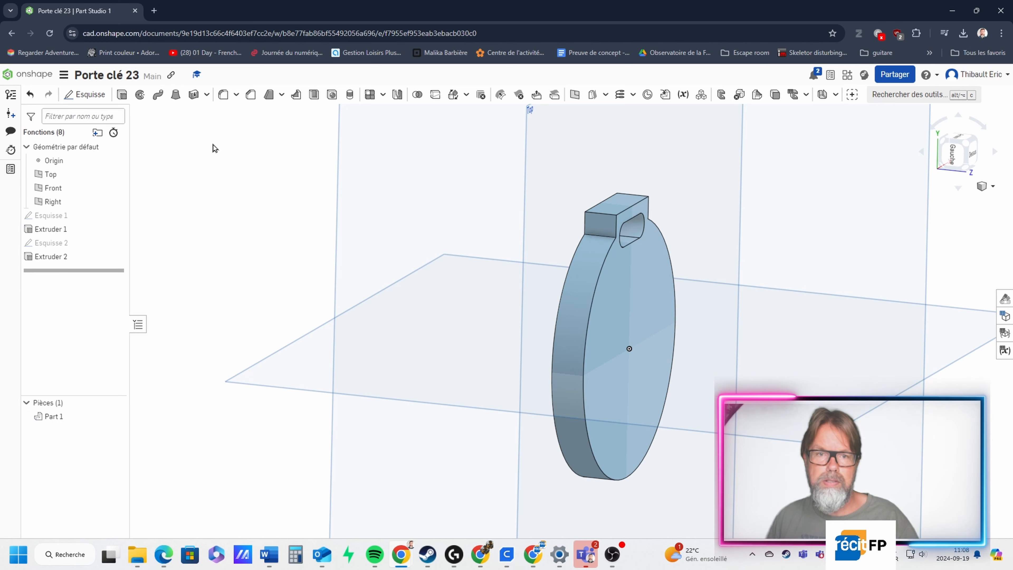
Step: Round the front and back rim edges of the disc with a 4 mm radius fillet
left_click(223, 94)
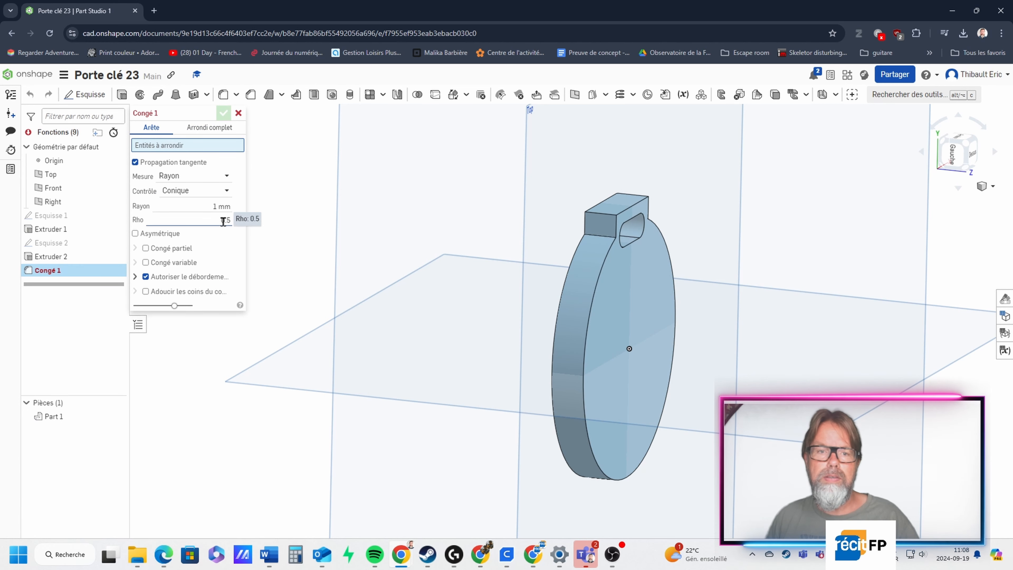
left_click(226, 205)
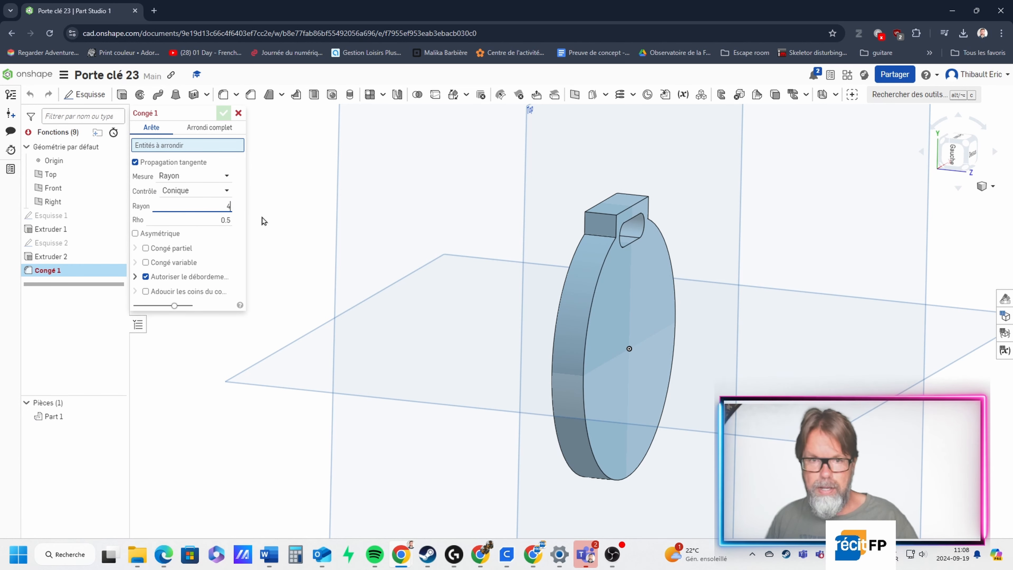
type("4")
left_click(595, 298)
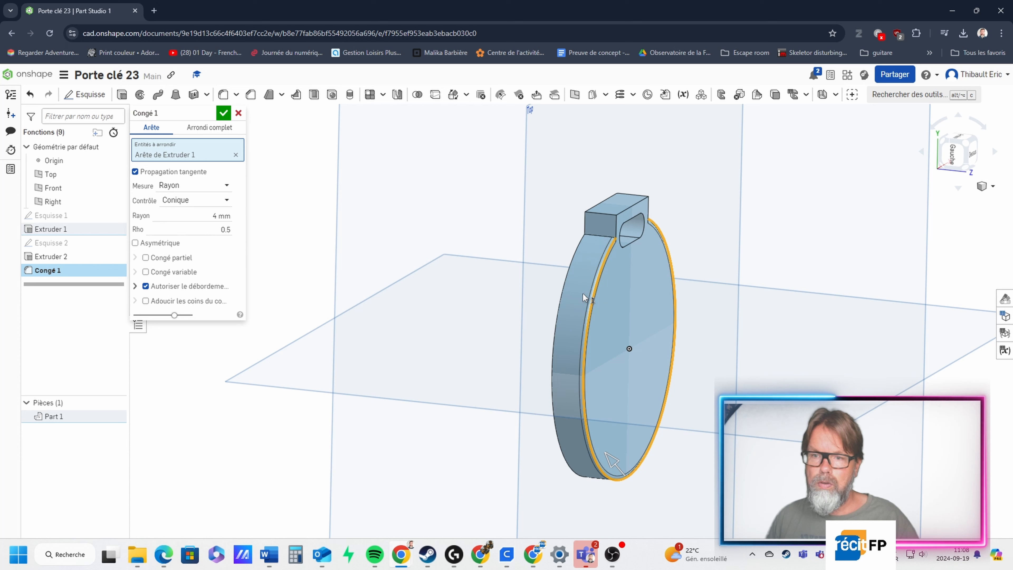
left_click(564, 295)
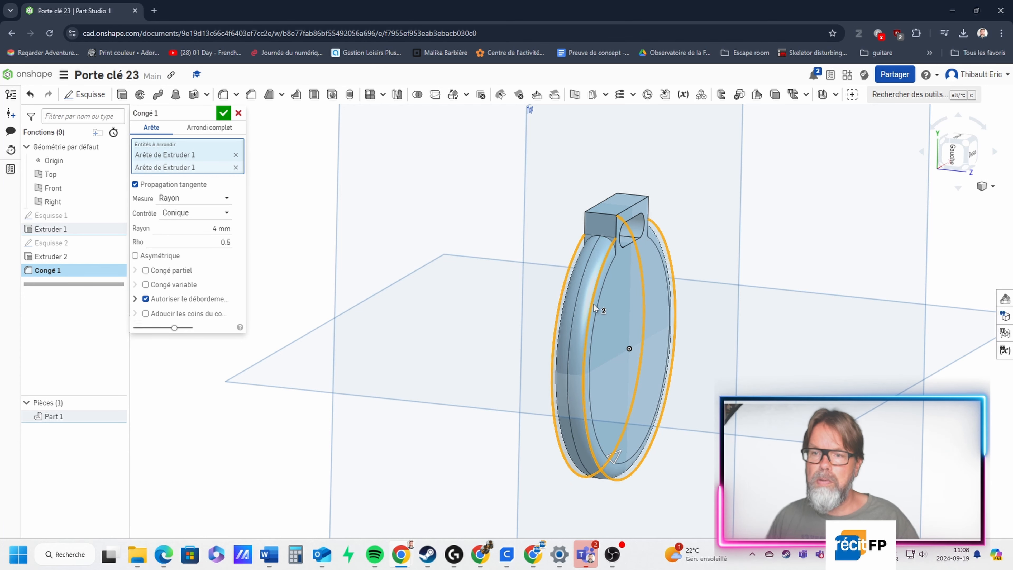
right_click_drag(594, 304, 528, 300)
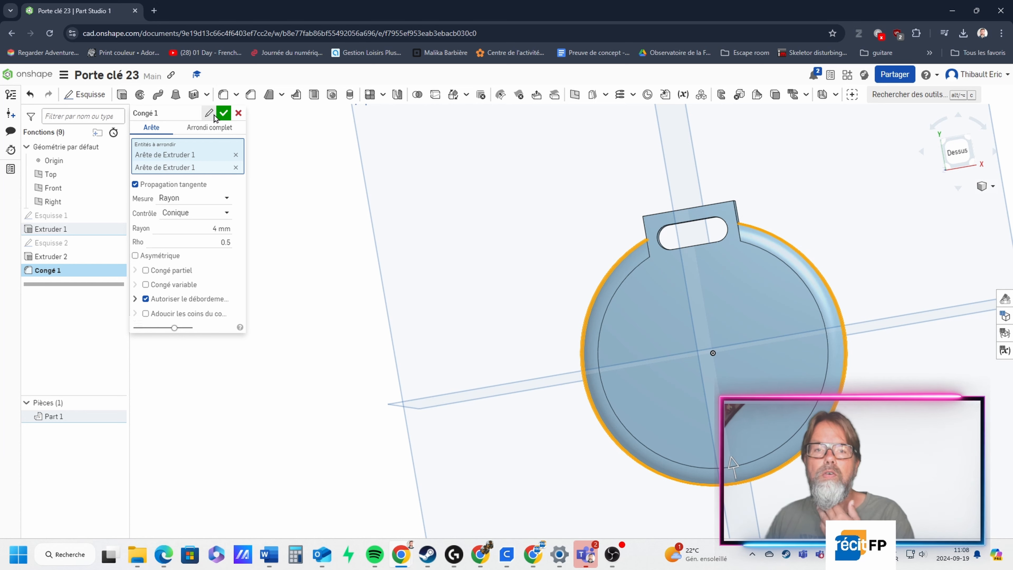
left_click(224, 113)
Step: Start a second fillet with a 0.5 mm radius on the tab's upper front edge and upper right corner edge
left_click(224, 95)
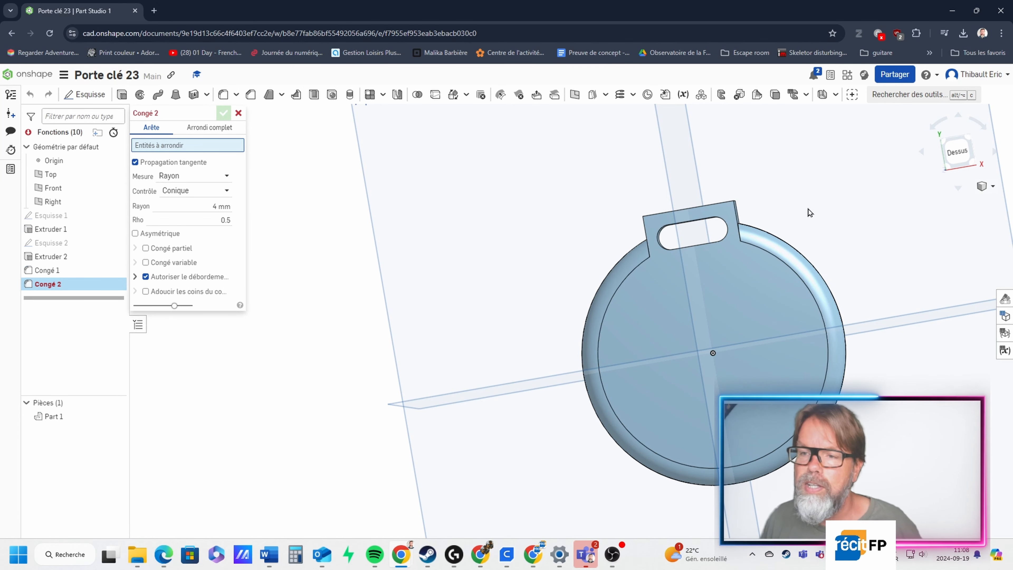
right_click_drag(646, 265, 661, 279)
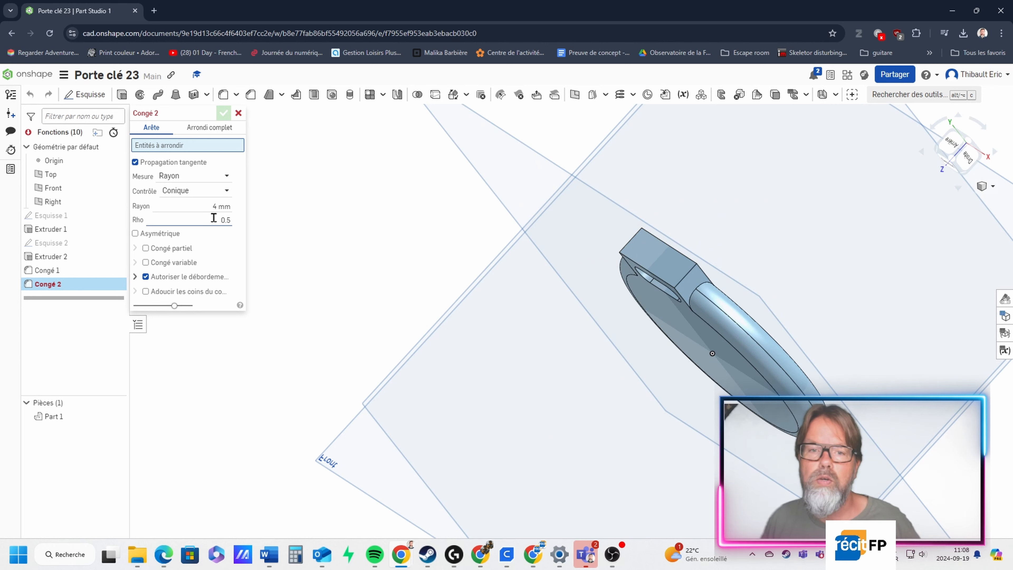
left_click(226, 207)
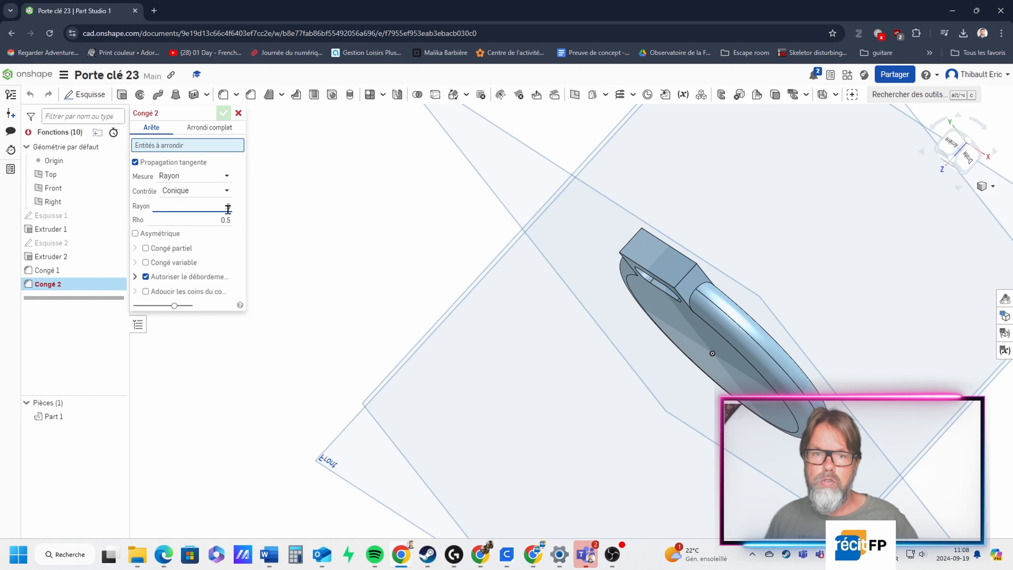
type(".5")
left_click(679, 281)
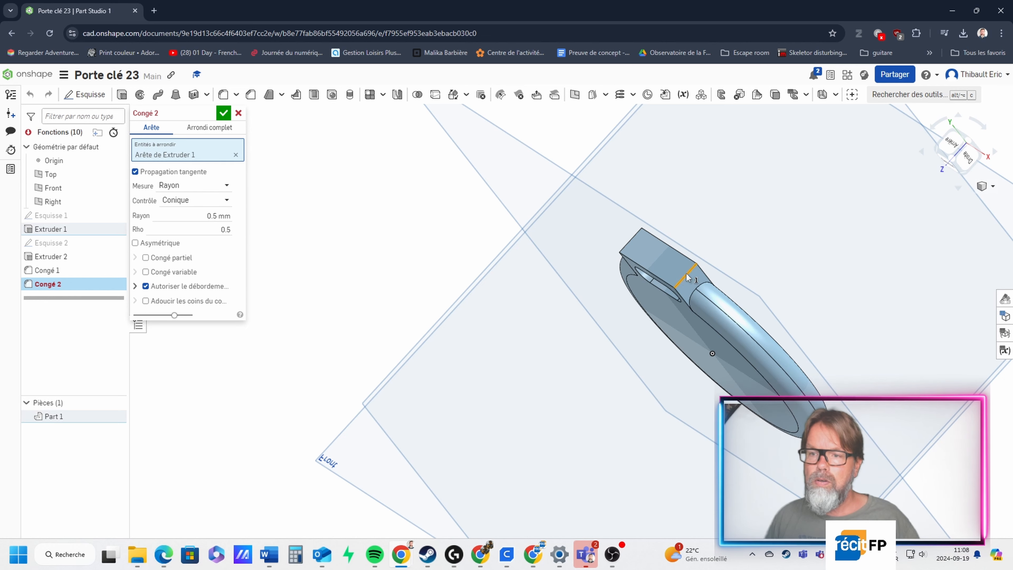
left_click(665, 284)
right_click_drag(665, 285, 661, 251)
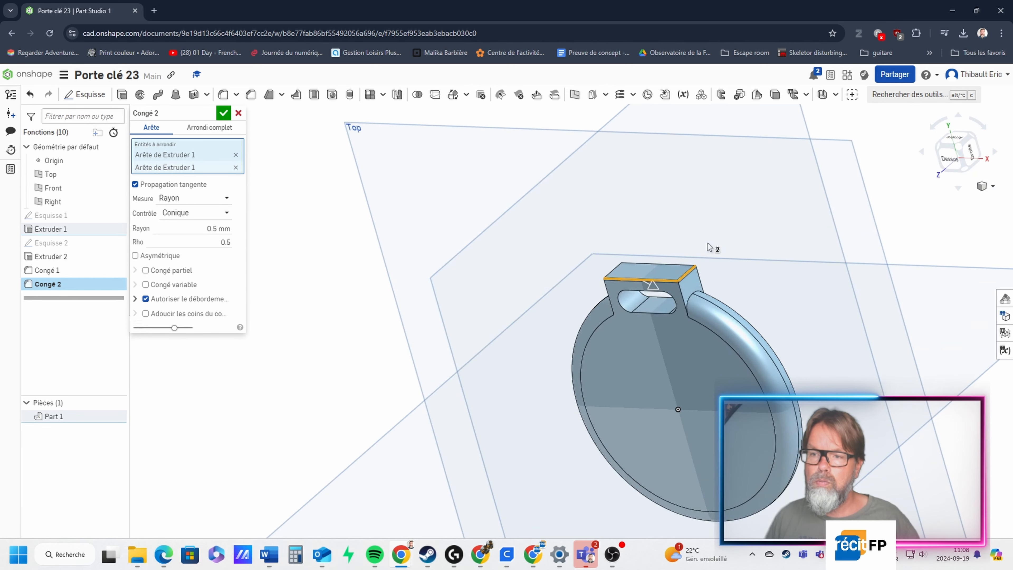
Step: Set the fillet radius to 1 mm and add the tab's front and back right-side edges and its upper back edge
left_click(226, 229)
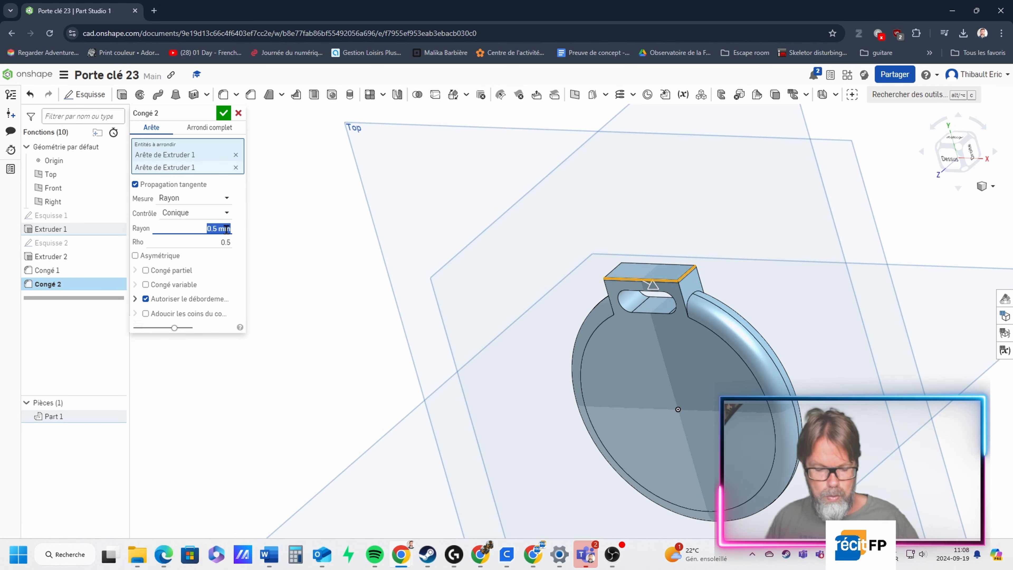
type("1")
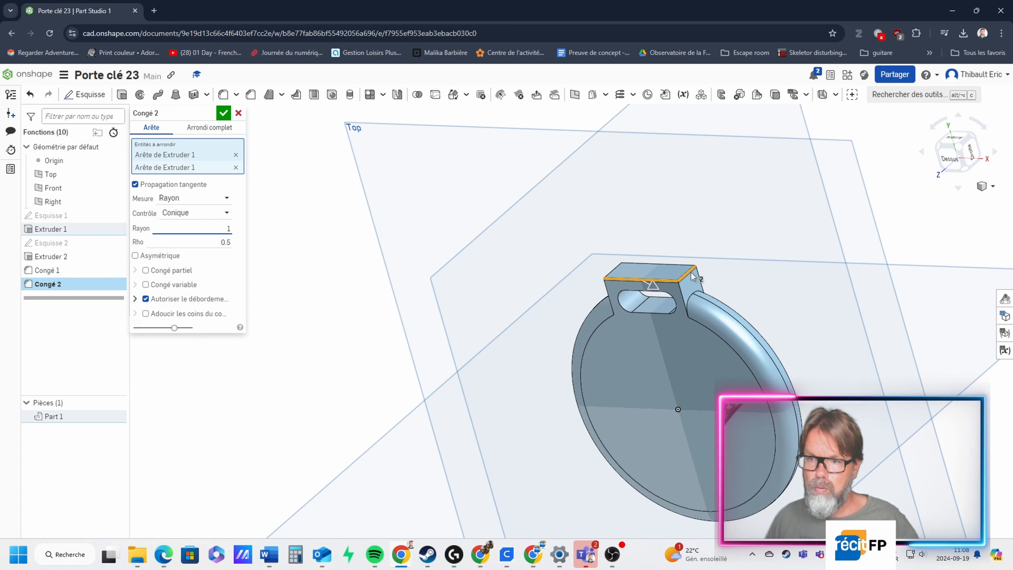
key("Return")
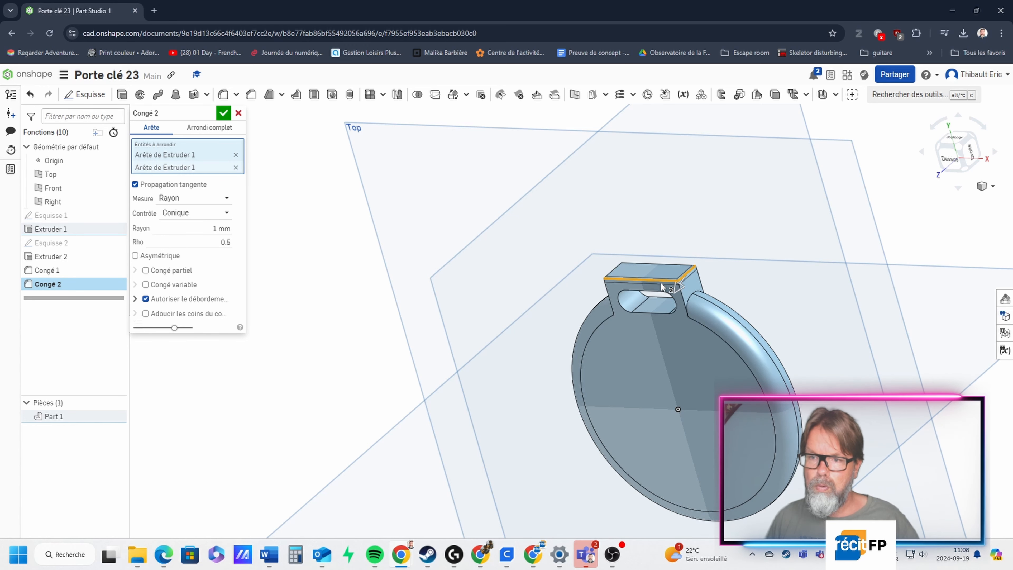
left_click(681, 300)
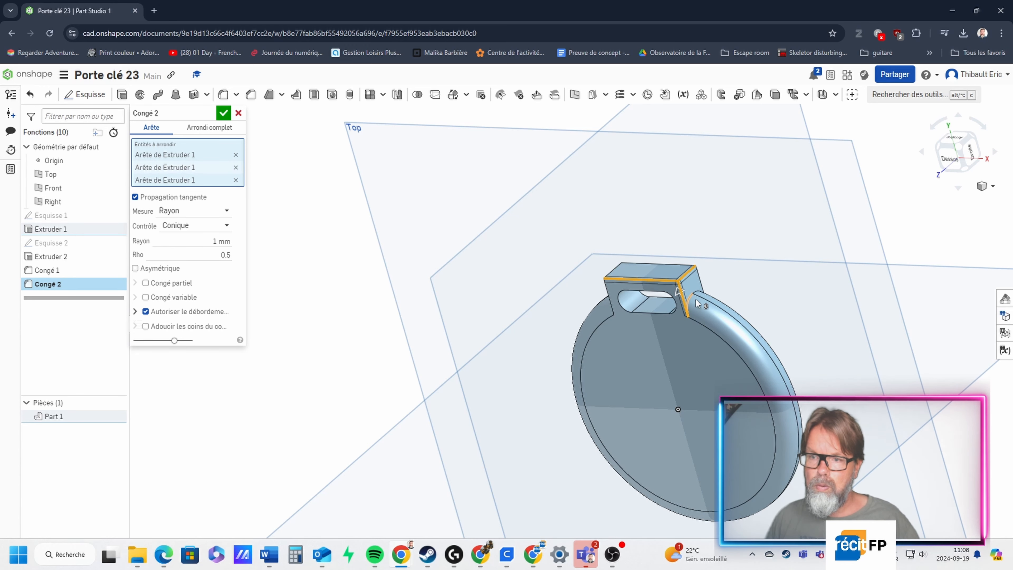
right_click_drag(711, 288, 665, 306)
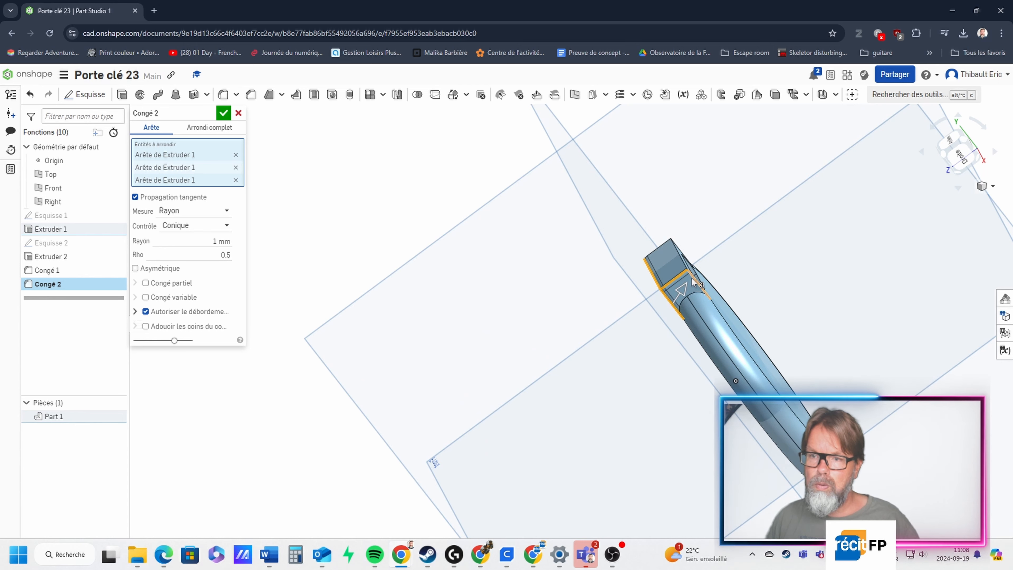
left_click(691, 278)
left_click(685, 265)
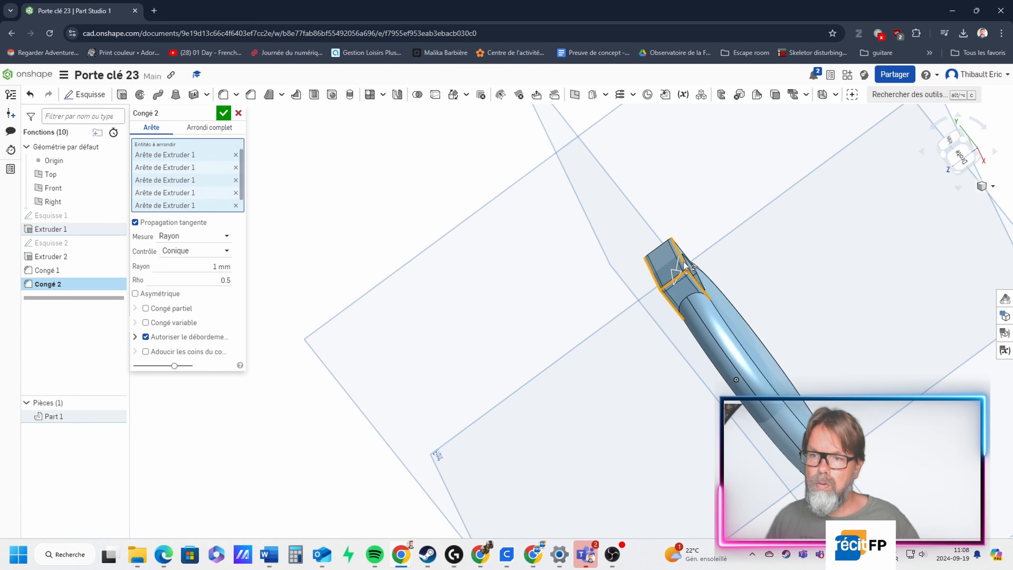
Step: Add the tab's left-side edges and the slot's rim on the back face to the 1 mm fillet
right_click_drag(685, 265, 692, 343)
left_click(679, 215)
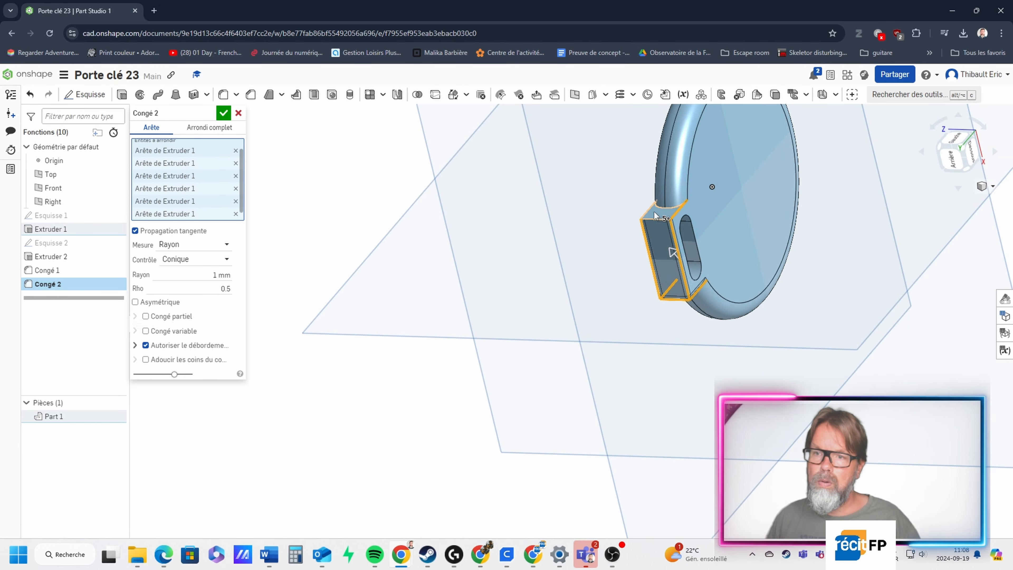
left_click(654, 213)
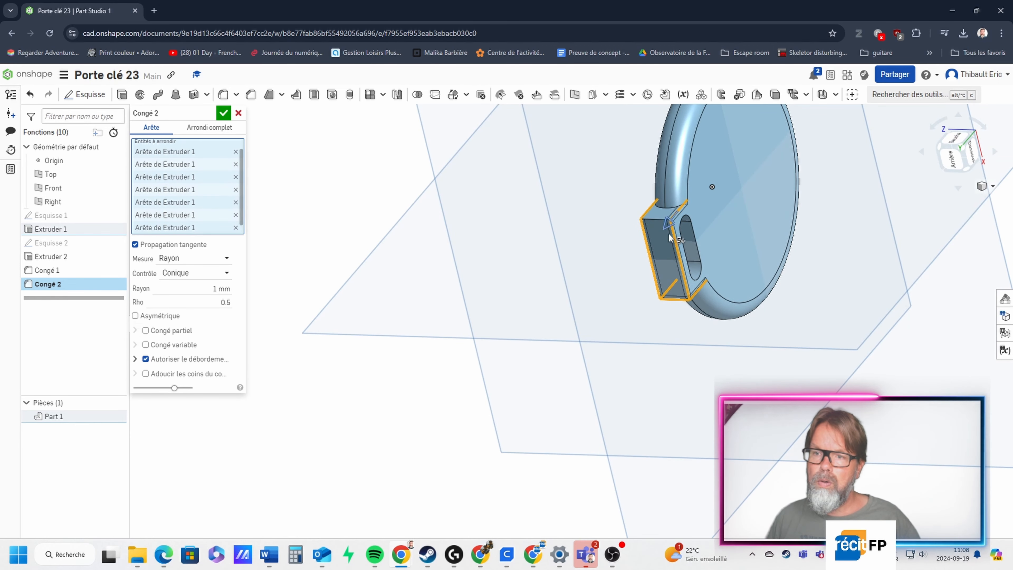
left_click(685, 255)
right_click_drag(618, 268, 702, 248)
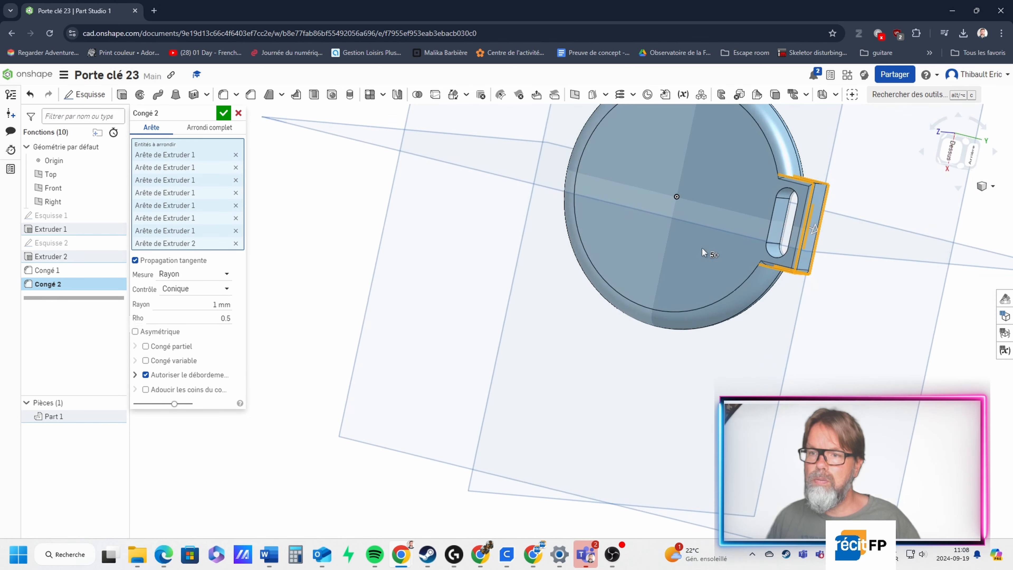
Step: Add the keychain's flat front face to the 1 mm fillet and finish the feature
left_click(765, 234)
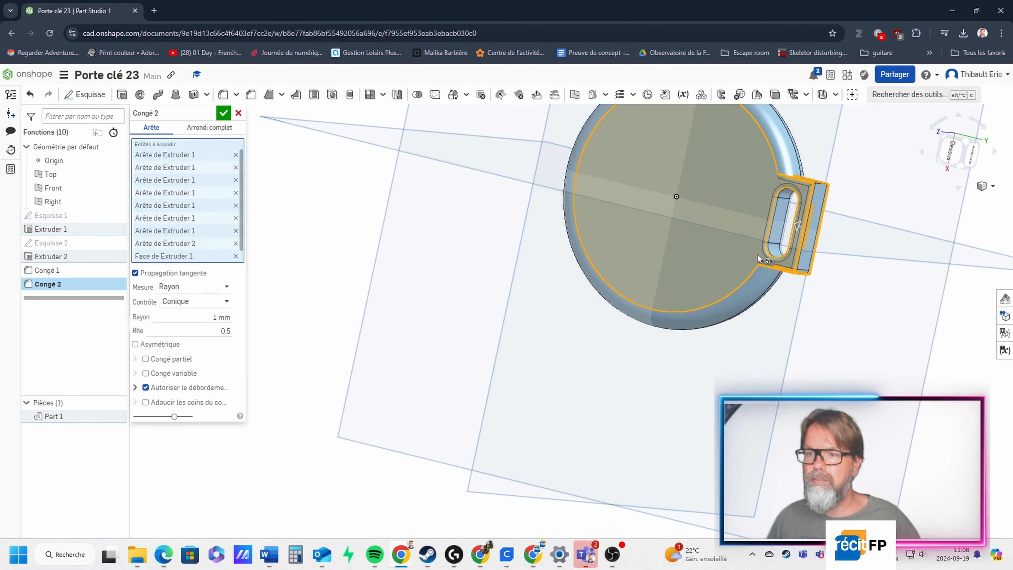
right_click_drag(738, 312, 670, 288)
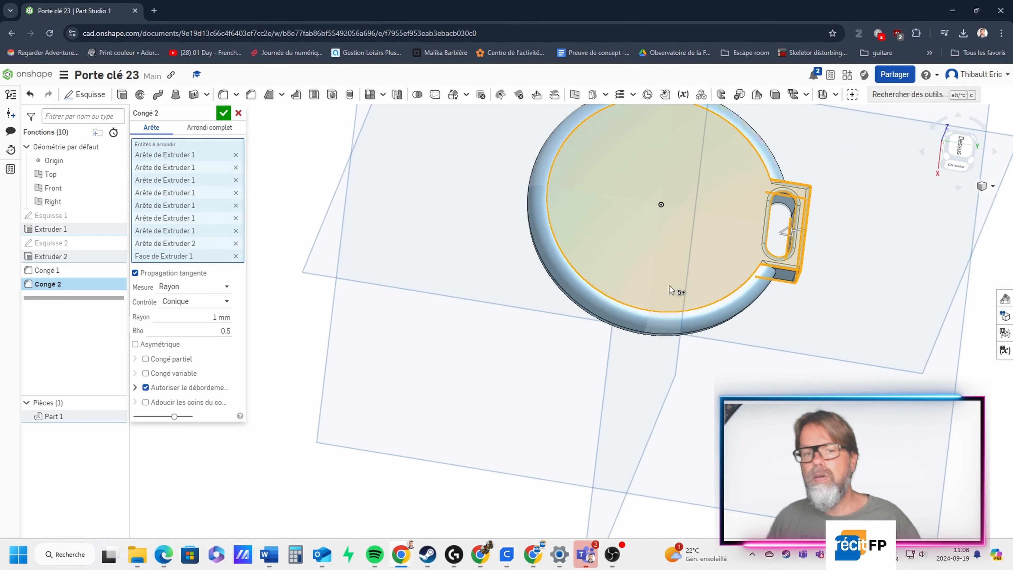
left_click(229, 115)
Step: Create a sketch on the disc's front face and draw a circle about 48.6 mm in diameter centred on the origin
left_click(961, 145)
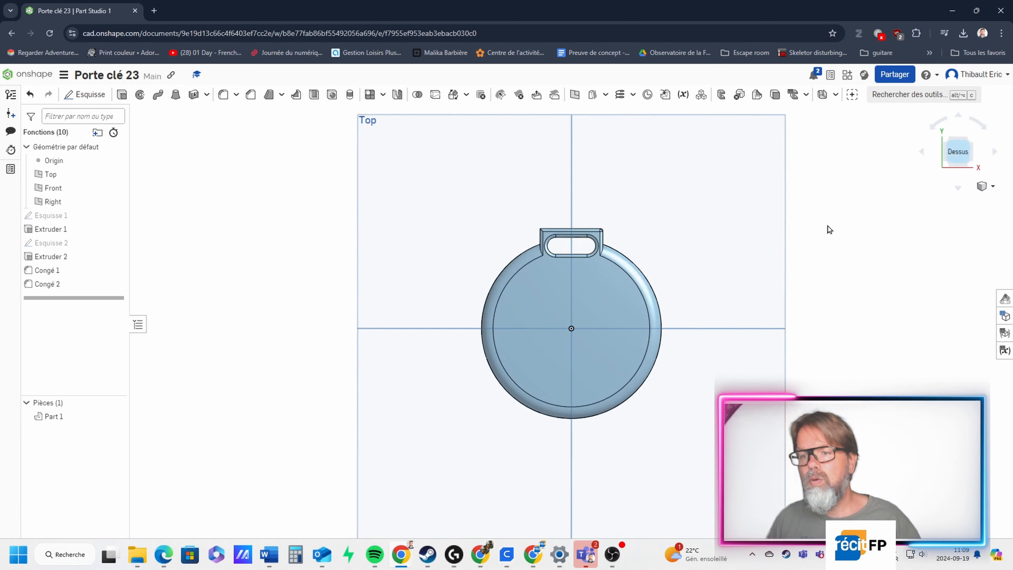
scroll(599, 291, "up", 5)
scroll(597, 291, "down", 5)
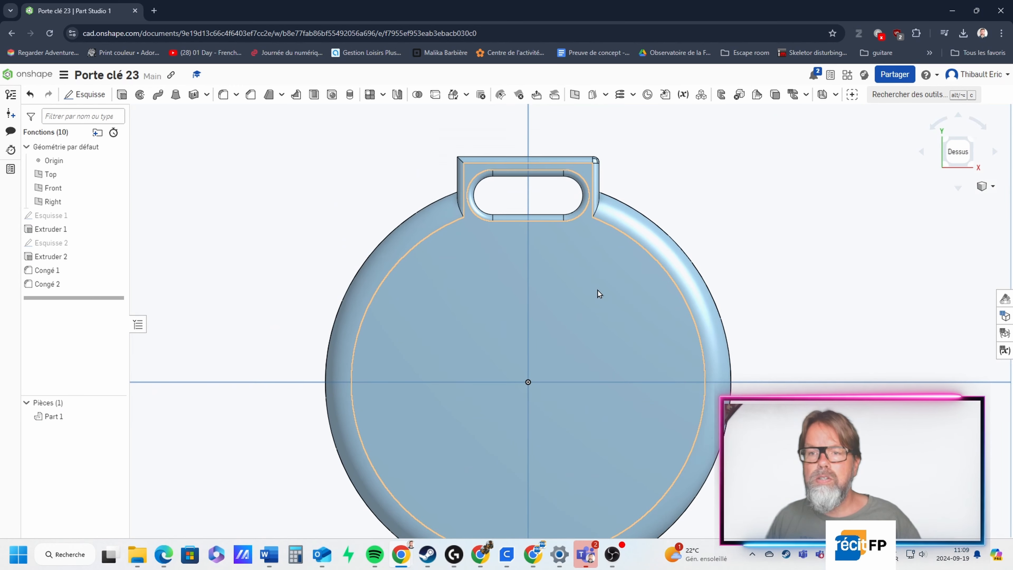
right_click_drag(634, 222, 709, 215)
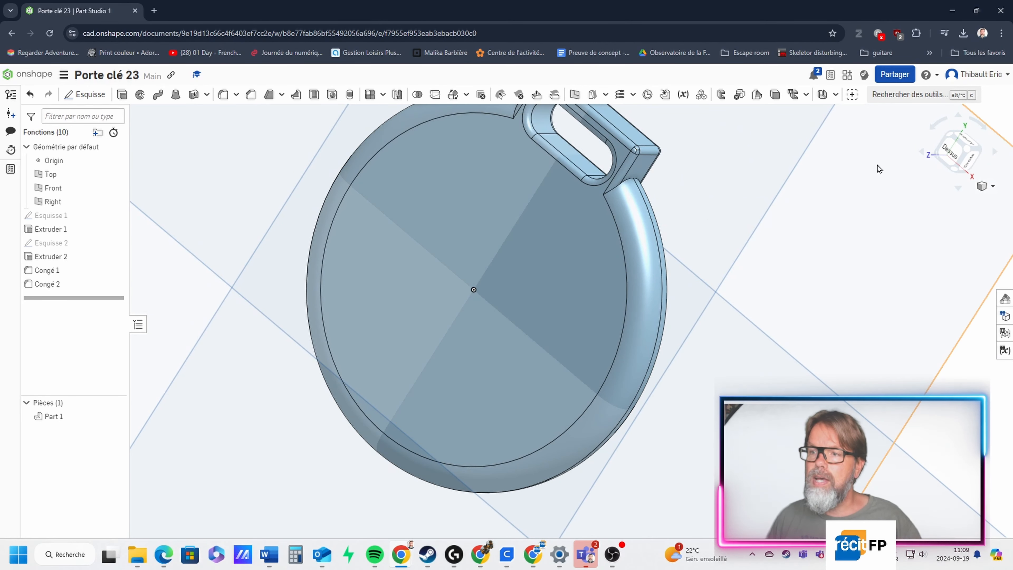
left_click(951, 152)
scroll(550, 340, "up", 5)
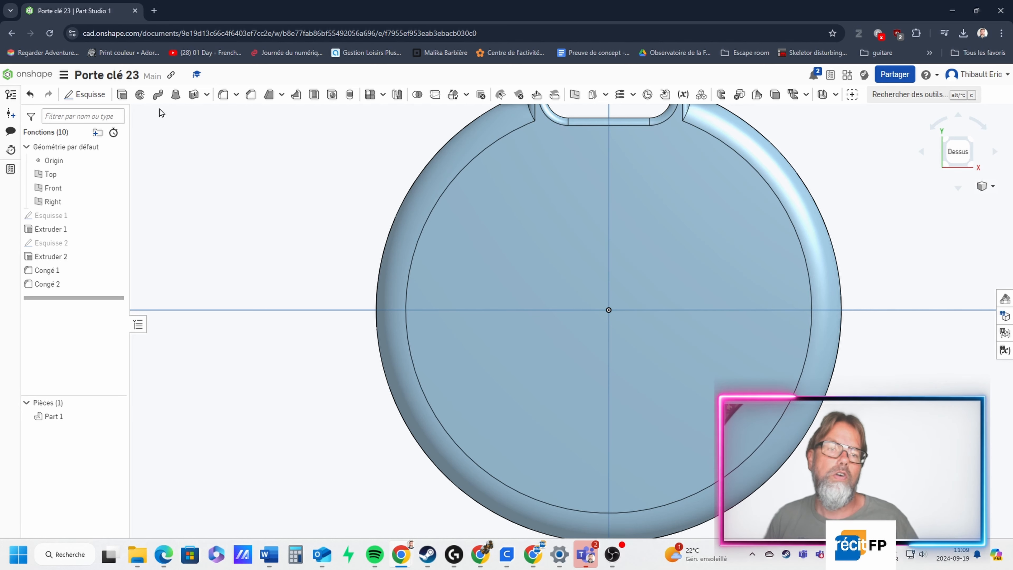
left_click(94, 100)
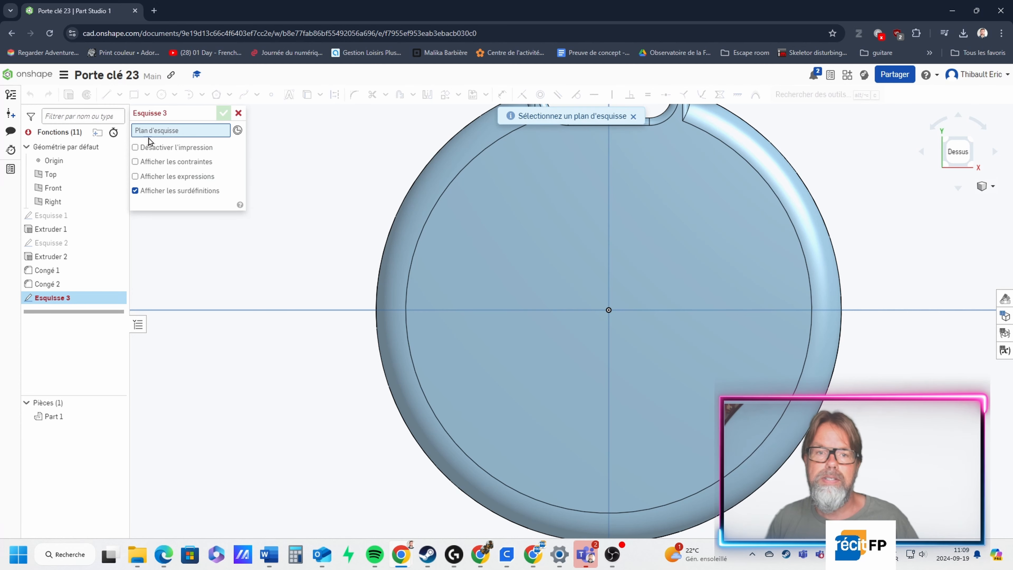
left_click(631, 258)
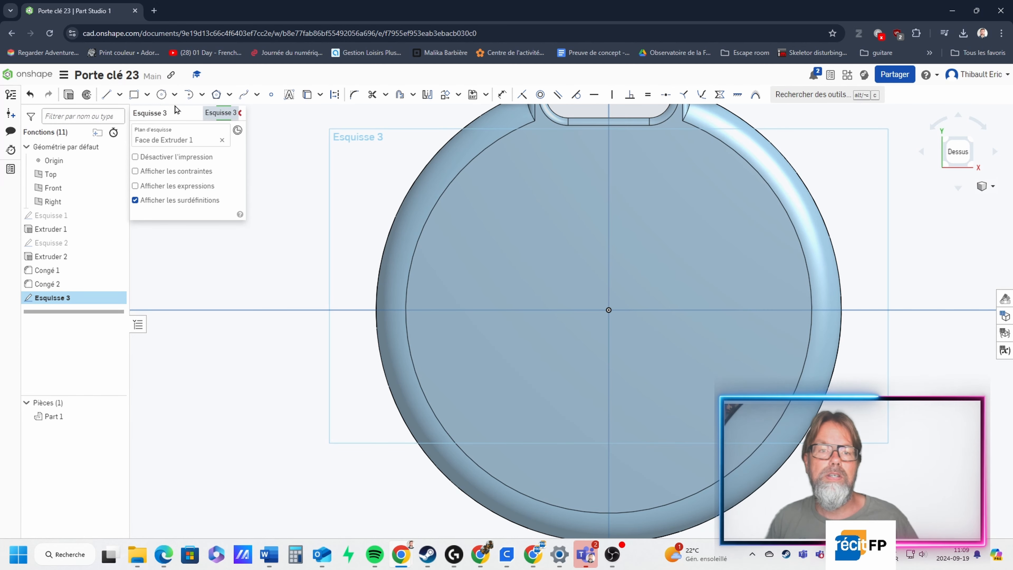
left_click(162, 95)
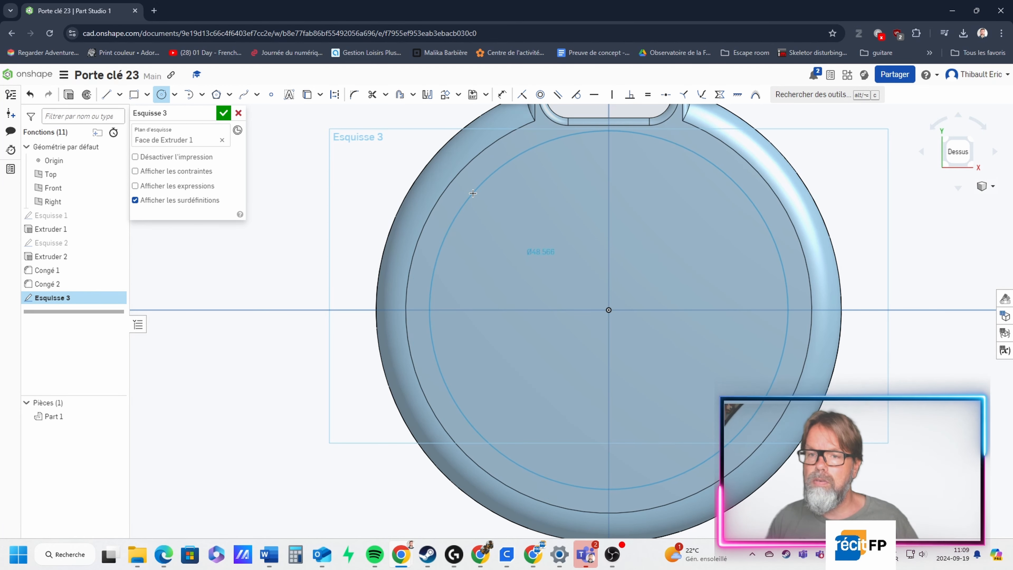
left_click(473, 193)
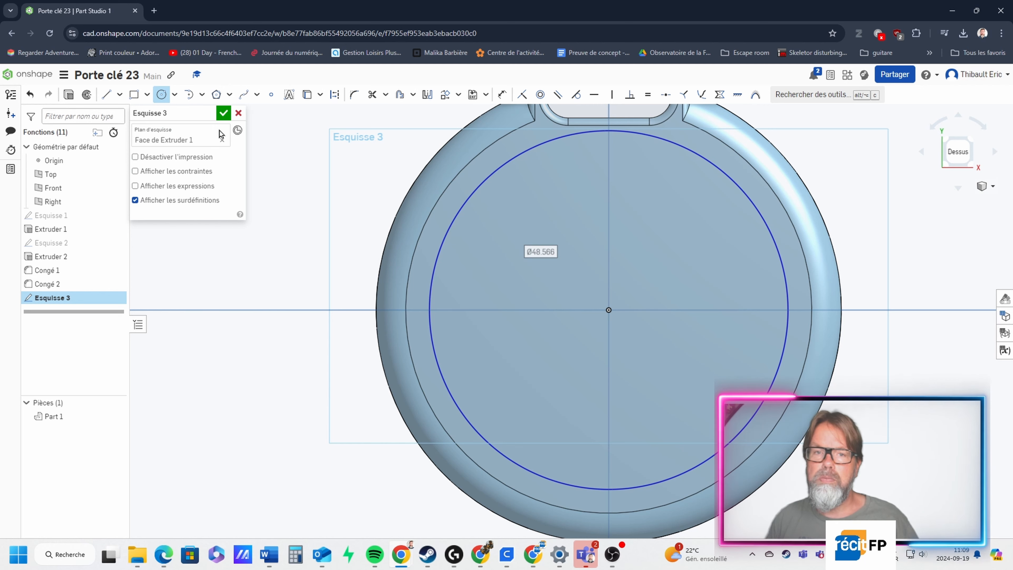
Step: Finish the circle sketch and extrude its area as a cut 1.5 mm deep into the disc's front face
left_click(224, 113)
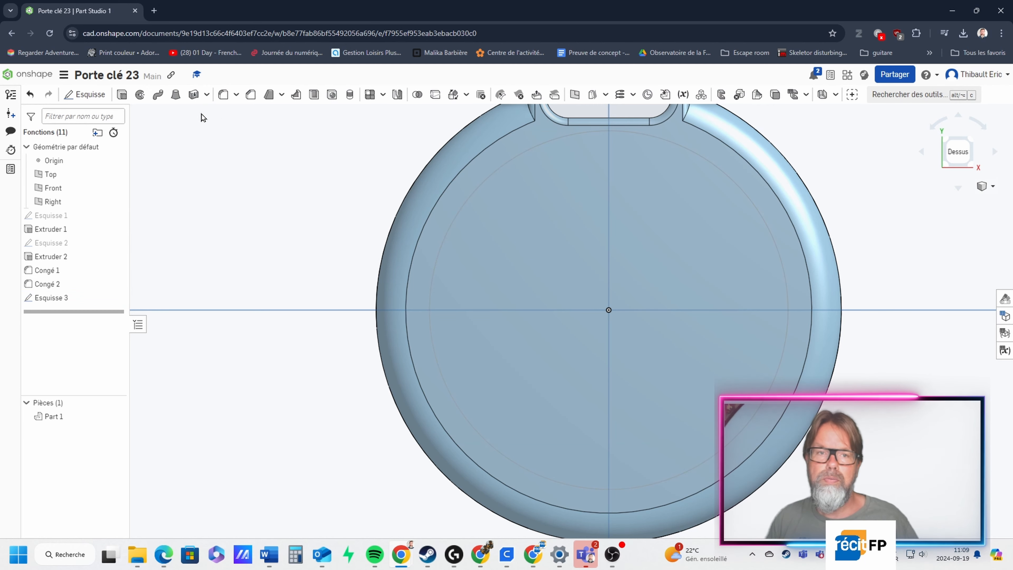
left_click(122, 94)
left_click(492, 182)
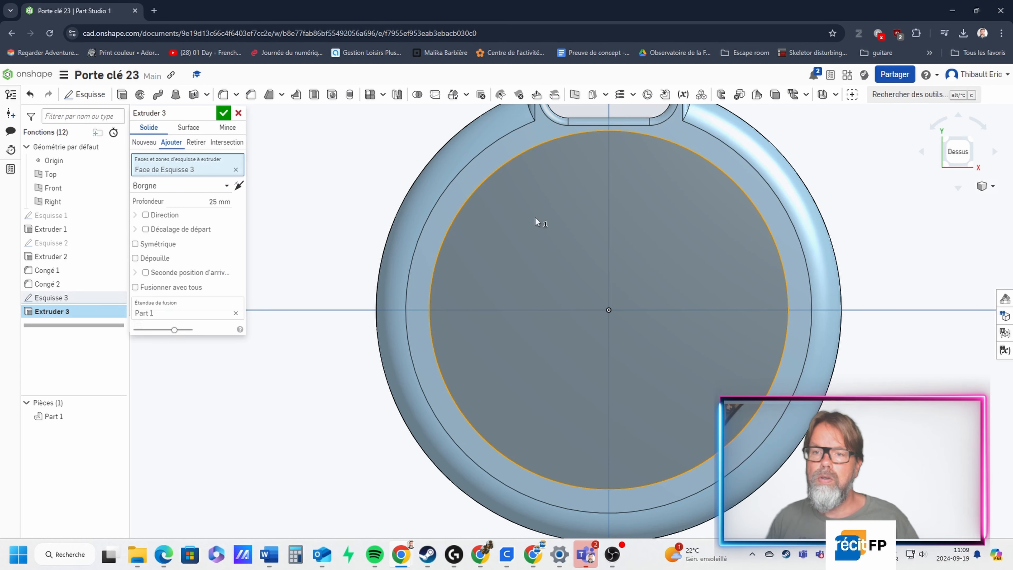
right_click_drag(535, 217, 586, 190)
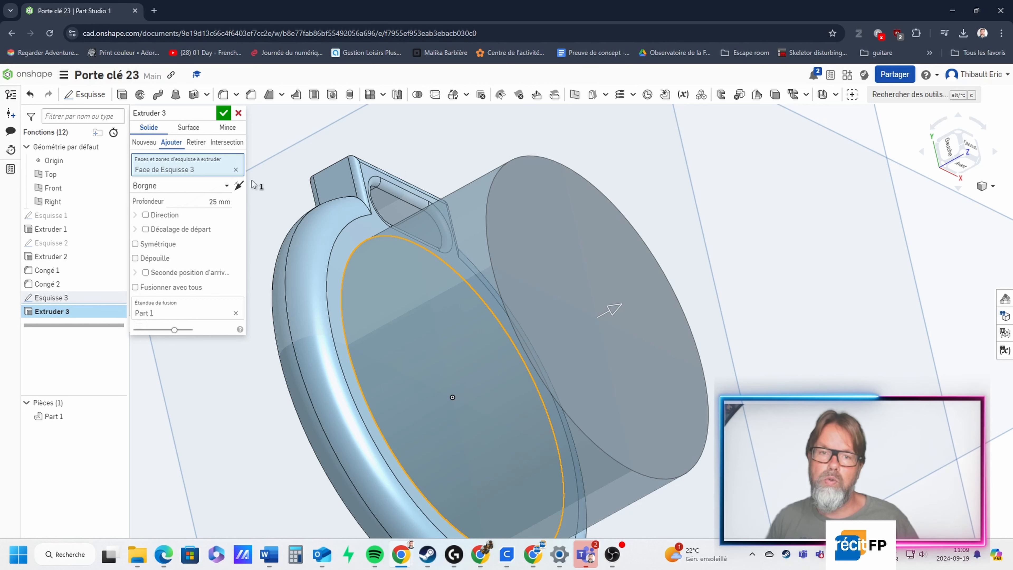
left_click(196, 144)
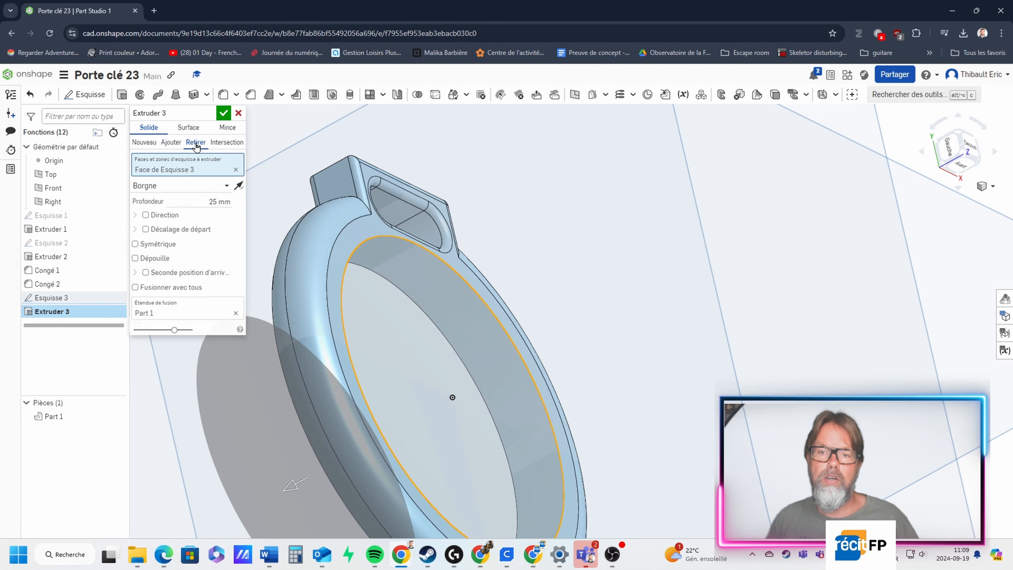
left_click(220, 200)
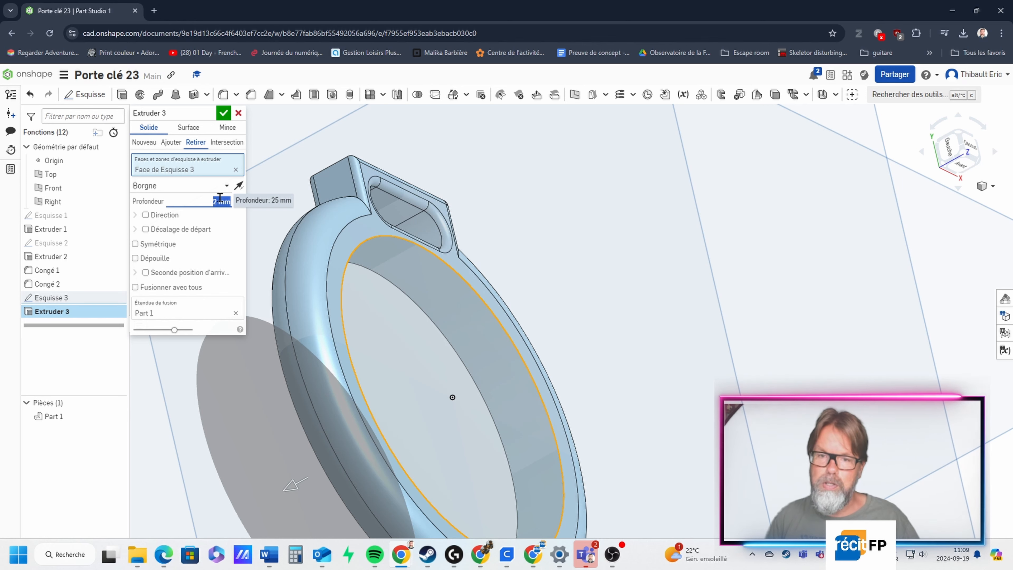
key("Up")
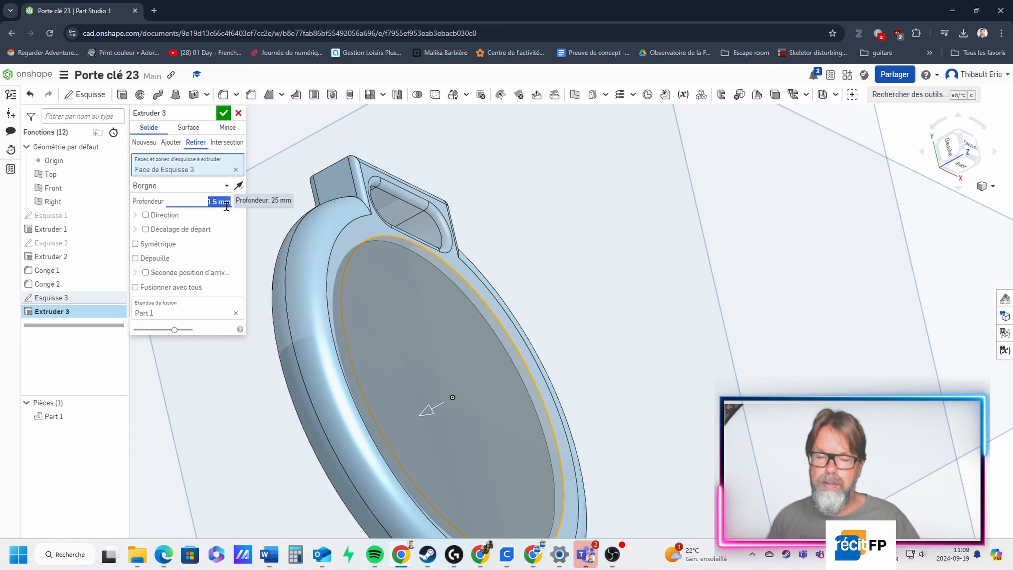
left_click(223, 116)
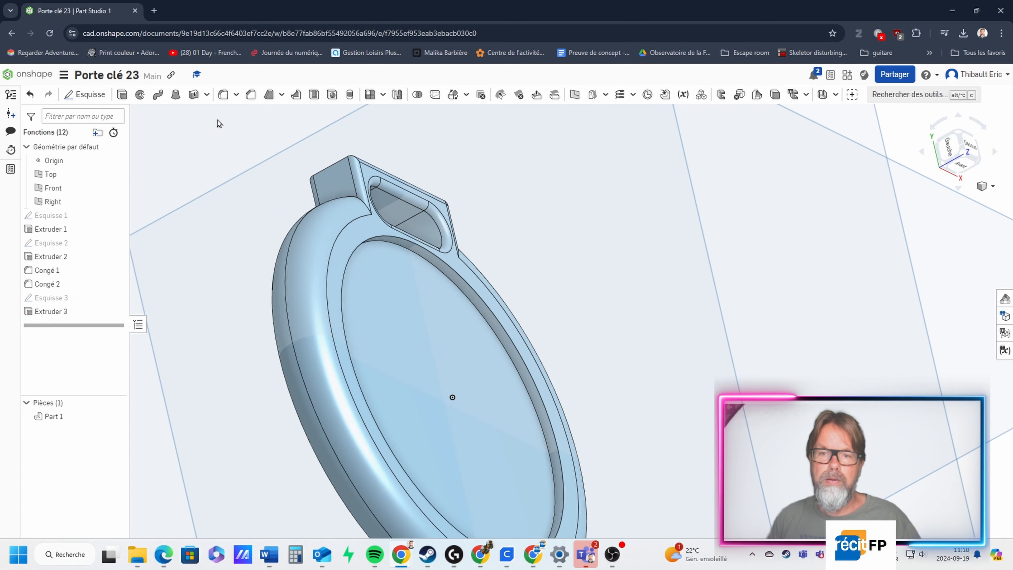
Step: Round the outer rim edge of the circular recess with a 1 mm conic fillet
left_click(223, 94)
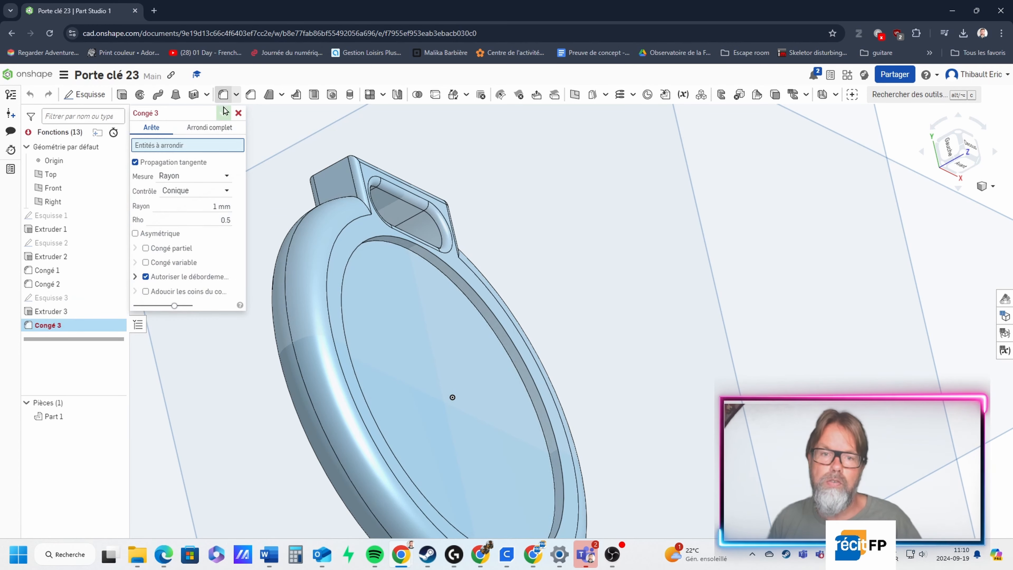
left_click(373, 238)
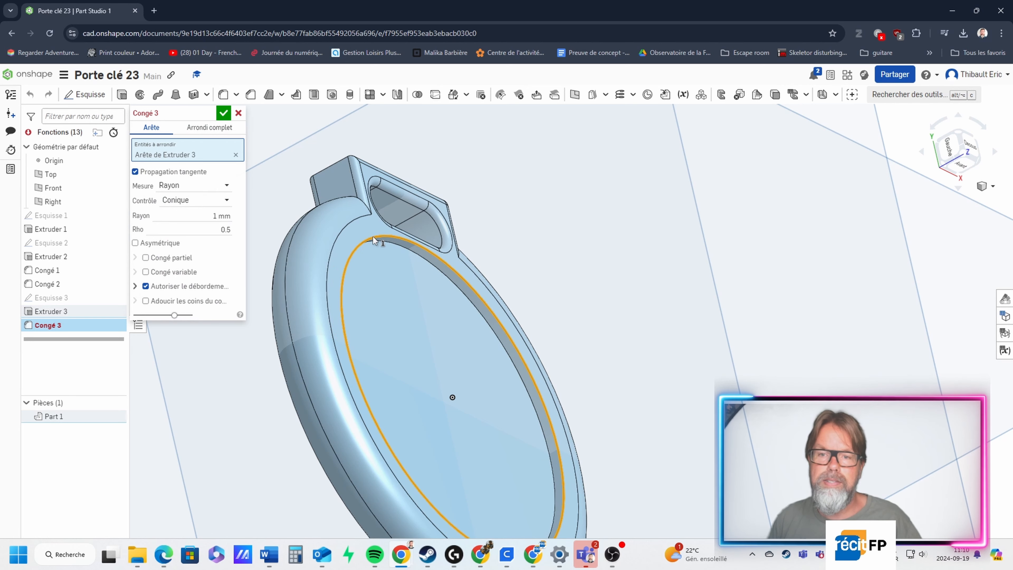
left_click(449, 278)
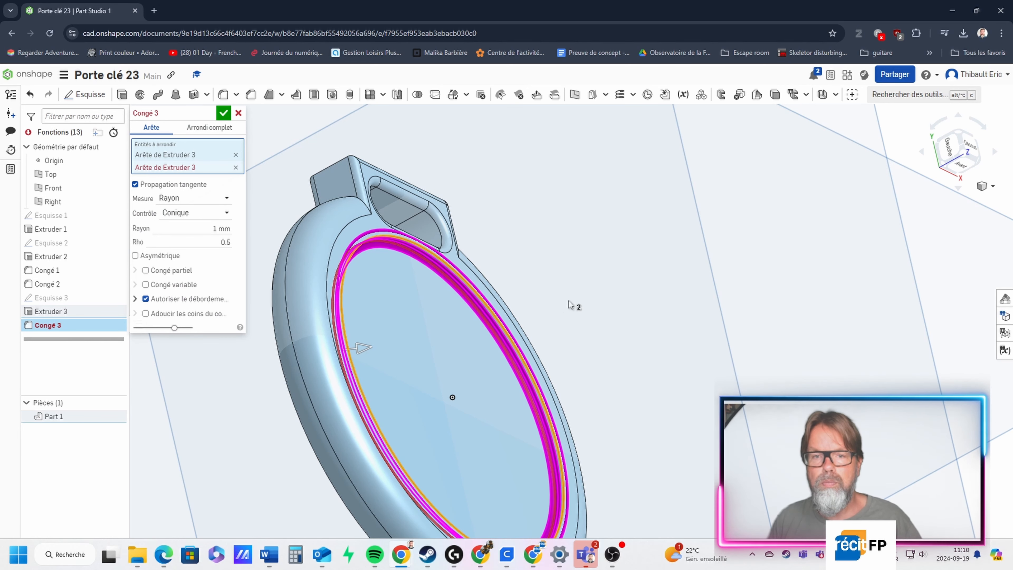
left_click(236, 168)
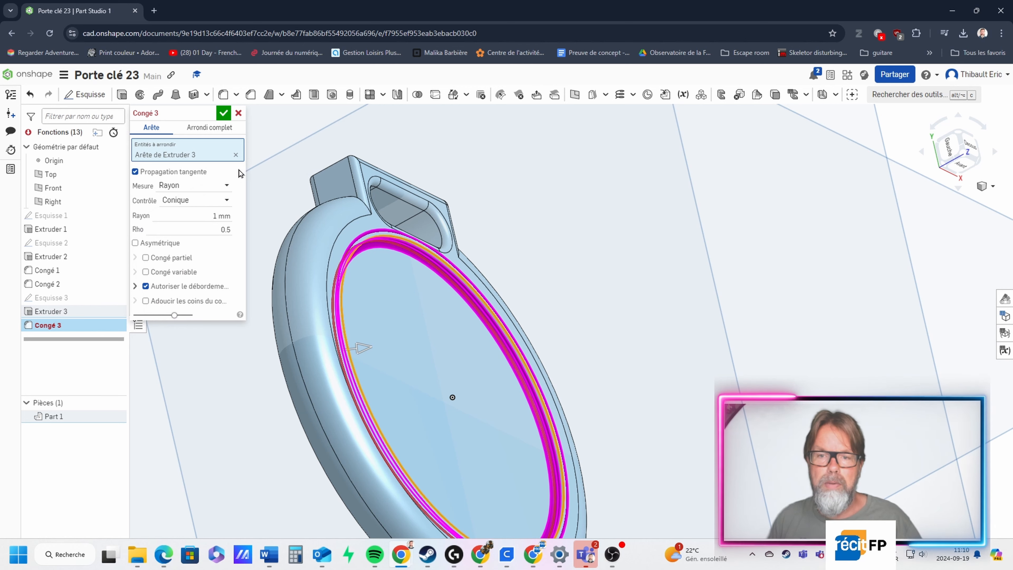
left_click(223, 113)
Step: Create a sketch on the recess floor and add a text in Noto Sans containing the first name
right_click_drag(585, 301, 535, 324)
left_click(960, 153)
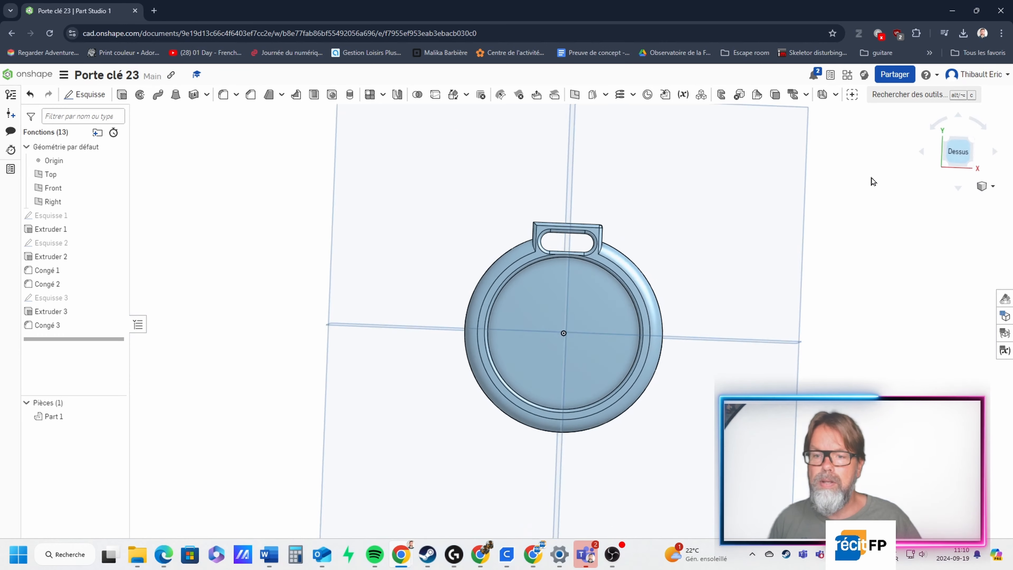
scroll(577, 337, "up", 5)
scroll(574, 337, "up", 2)
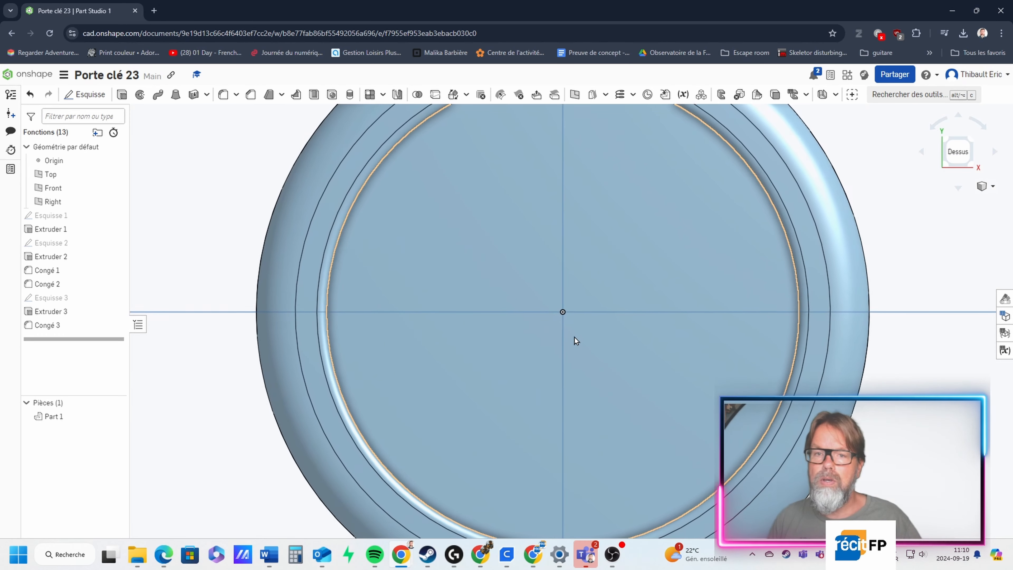
left_click(97, 93)
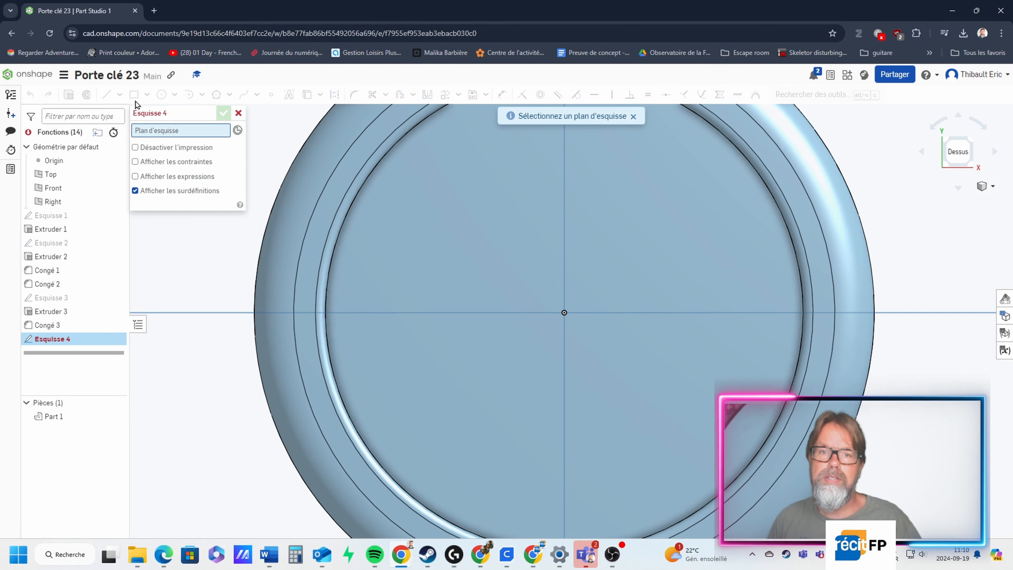
left_click(507, 234)
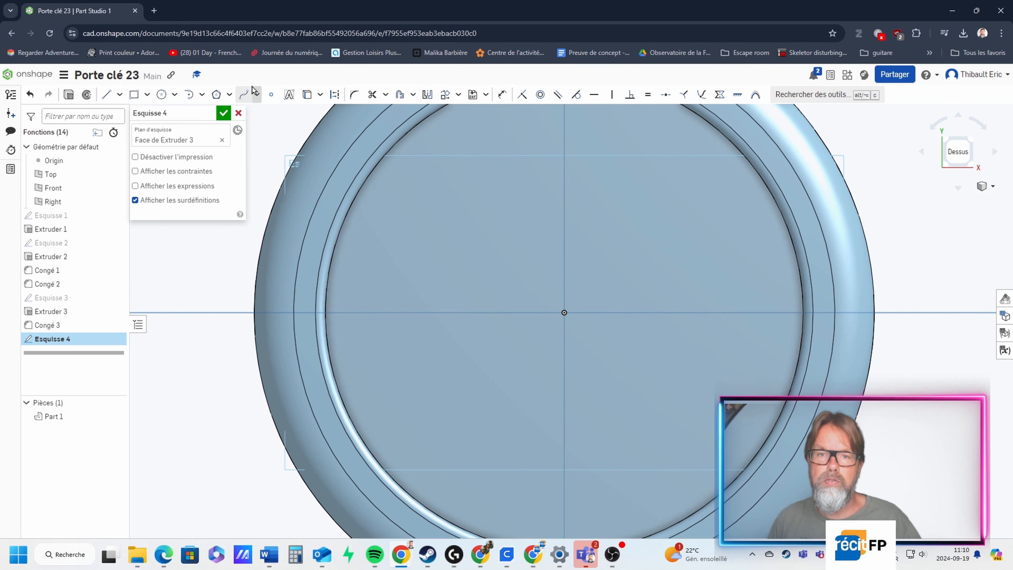
left_click(288, 97)
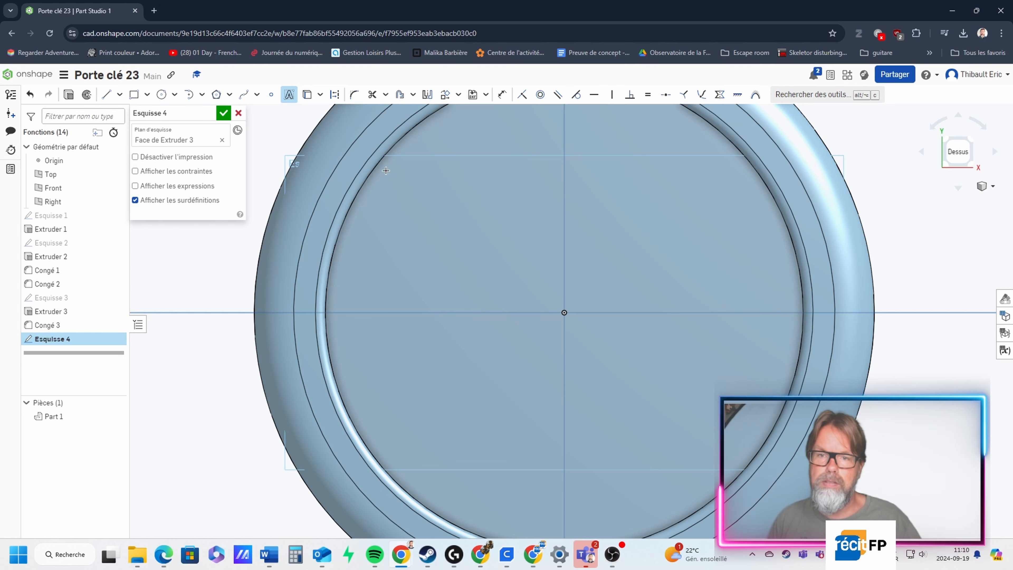
left_click(765, 431)
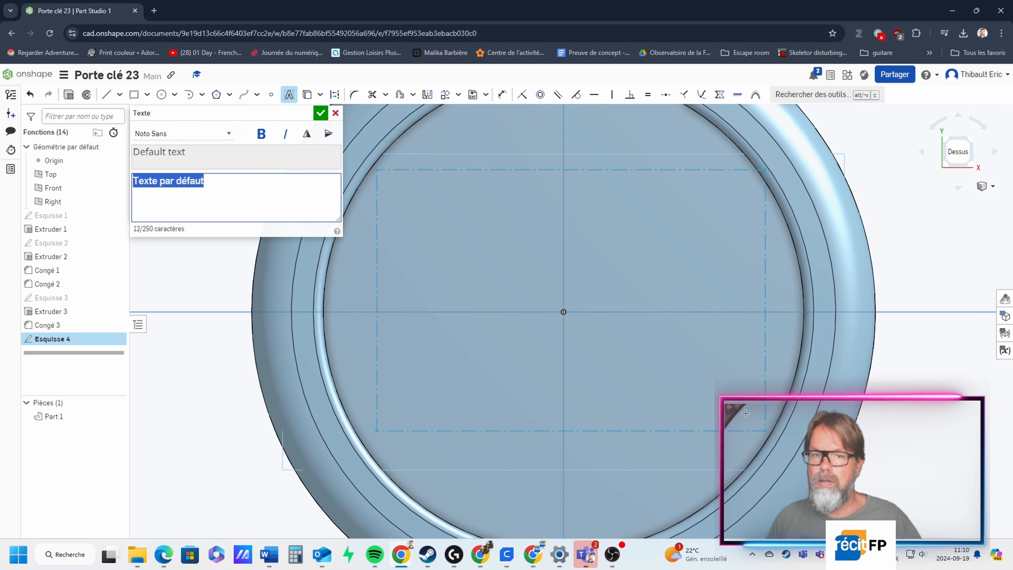
type("Éric")
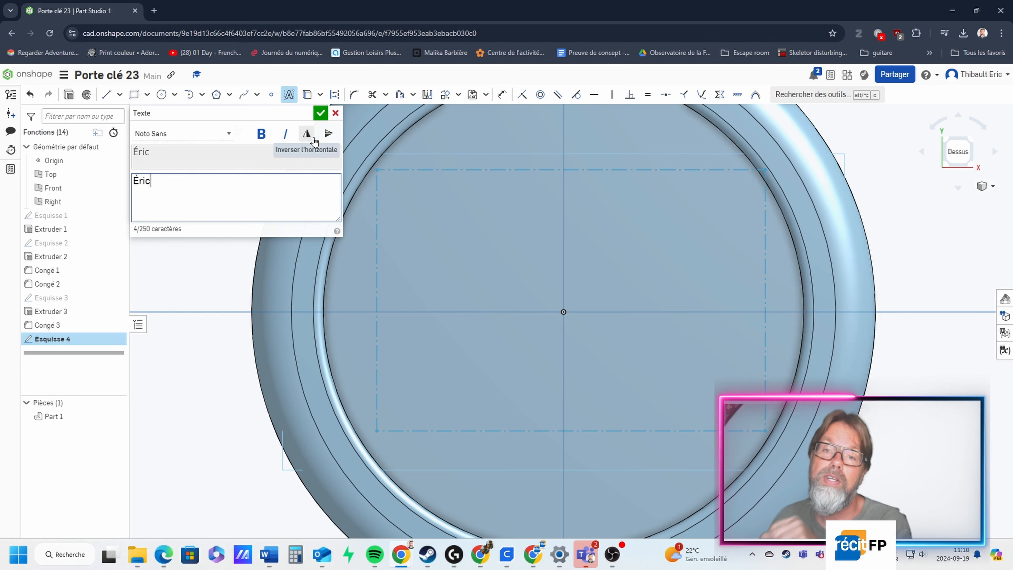
left_click(320, 114)
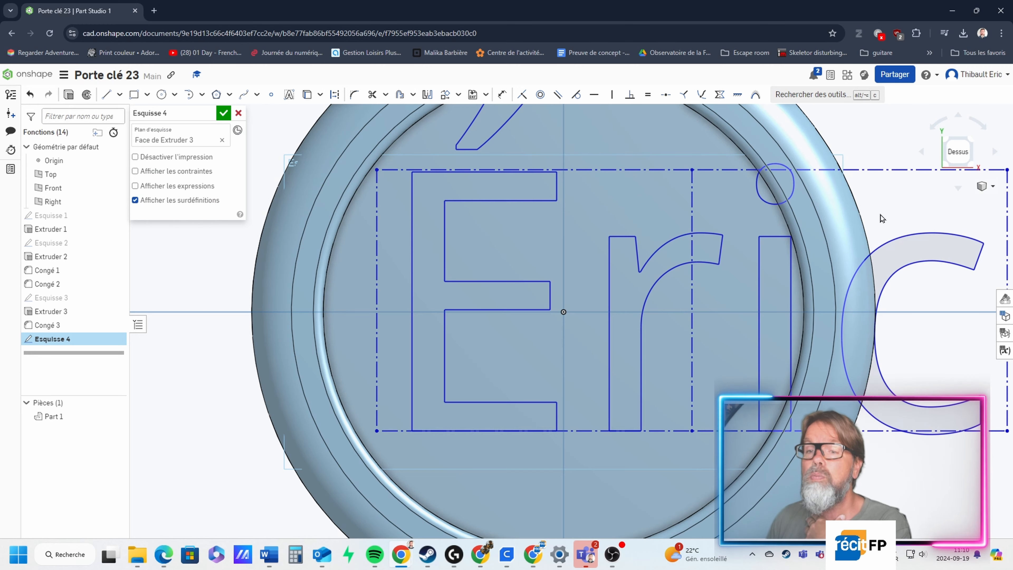
Step: Scale the sketched name text down by a factor of about 0.69 with Transform
scroll(849, 214, "down", 3)
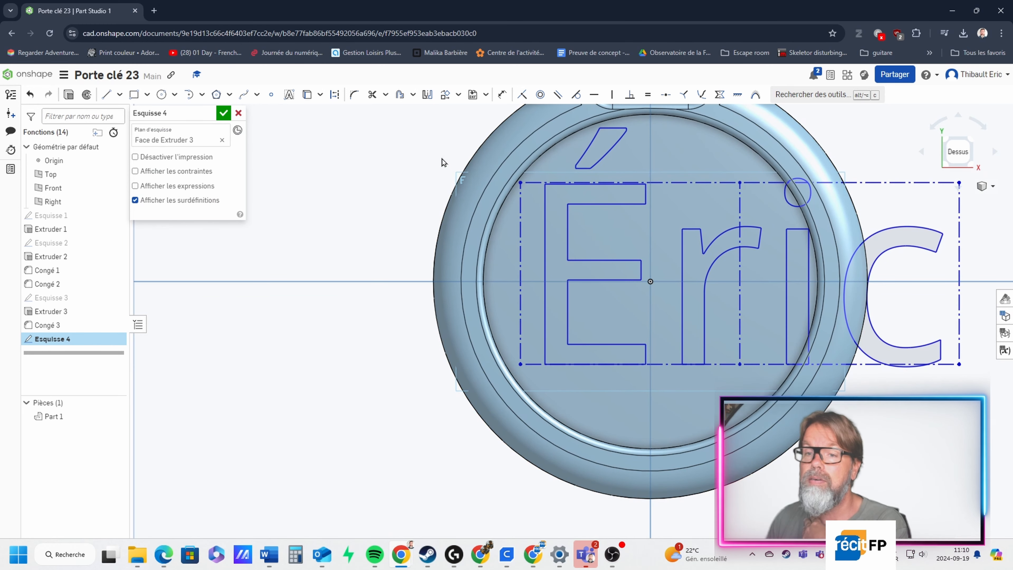
mouse_move(442, 163)
left_mouse_down()
mouse_move(602, 269)
mouse_move(957, 372)
left_mouse_up()
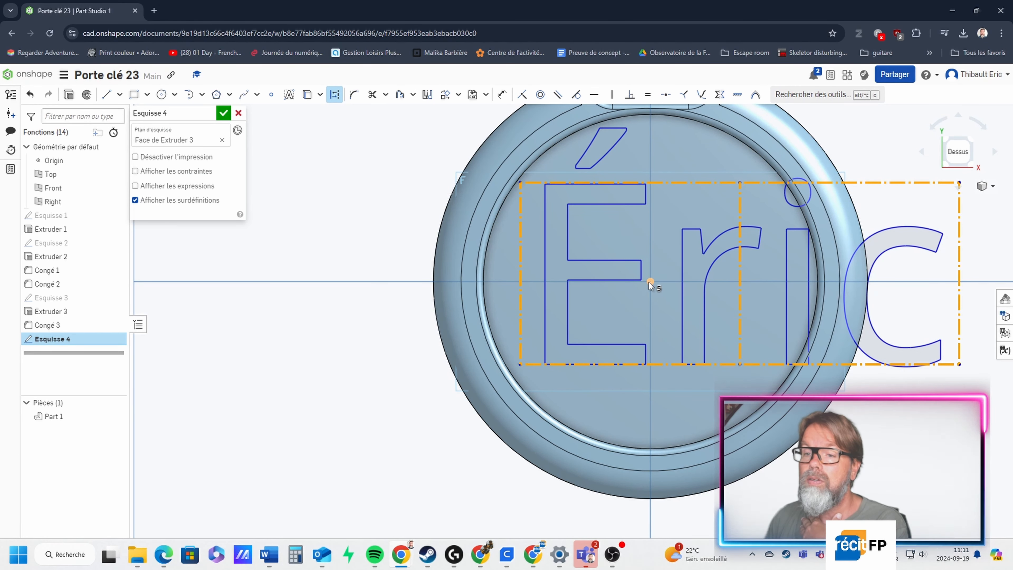
right_click(649, 282)
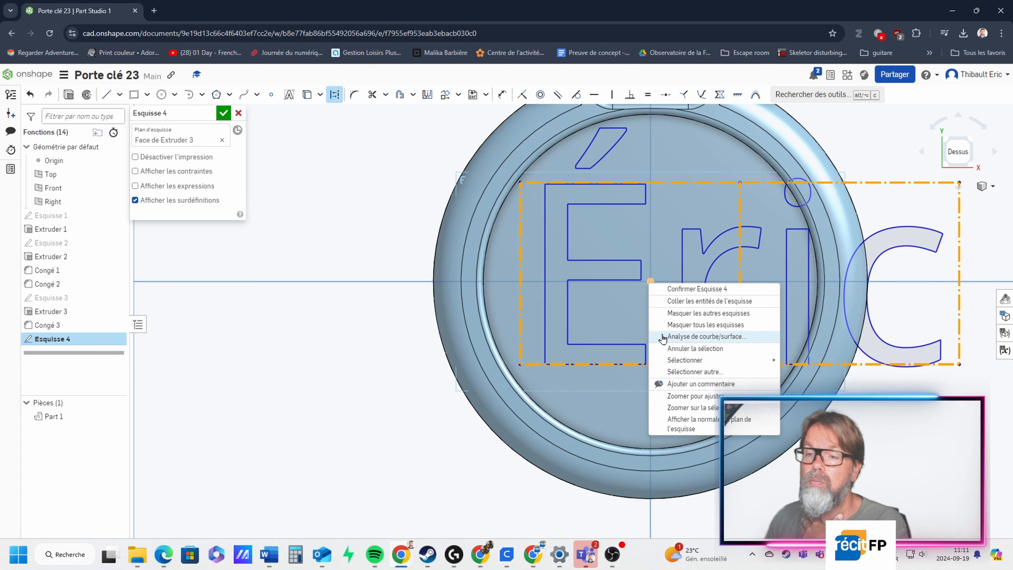
right_click(522, 214)
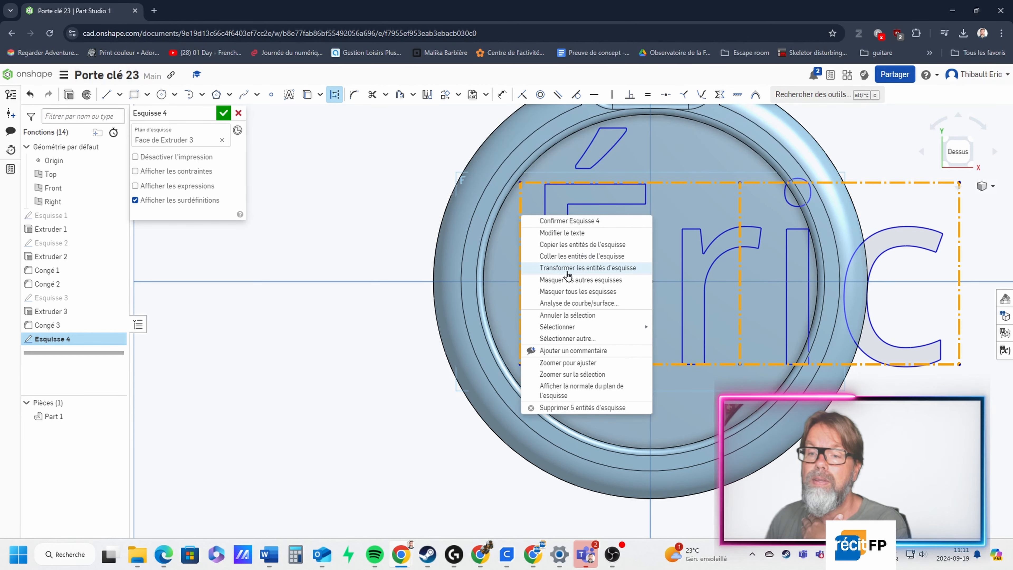
left_click(568, 268)
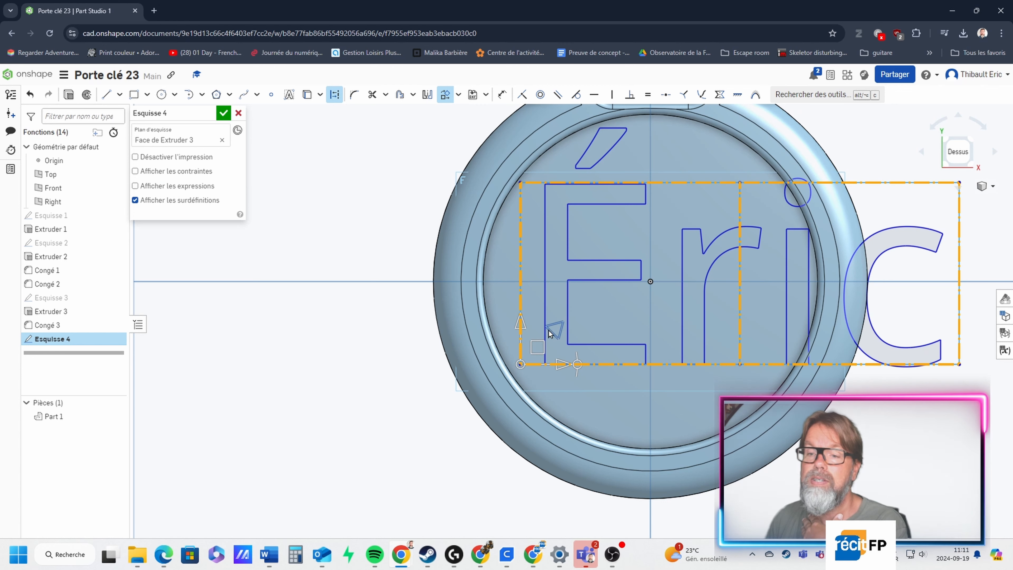
left_click_drag(554, 325, 535, 337)
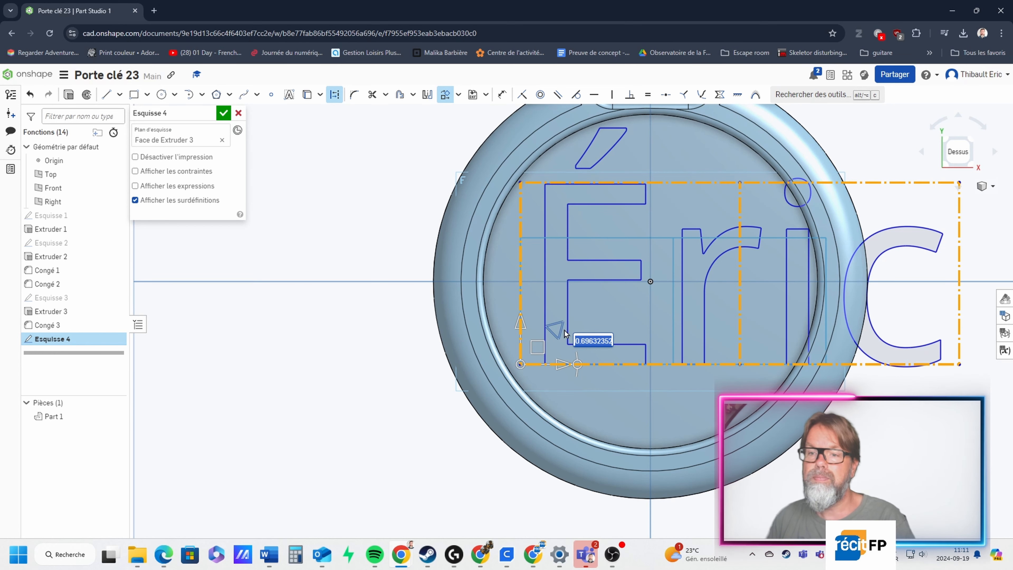
left_click_drag(560, 332, 559, 329)
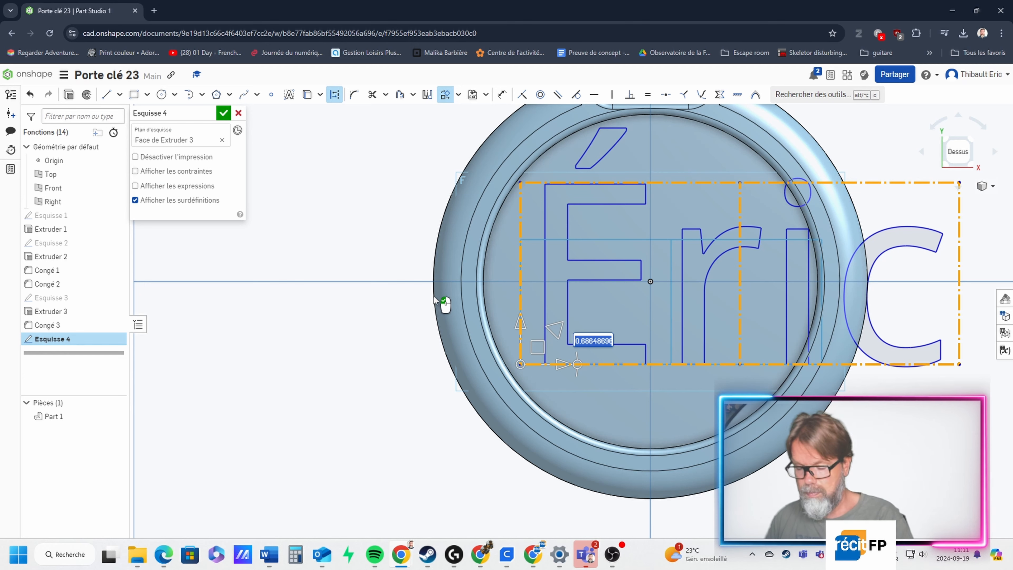
left_click(405, 299)
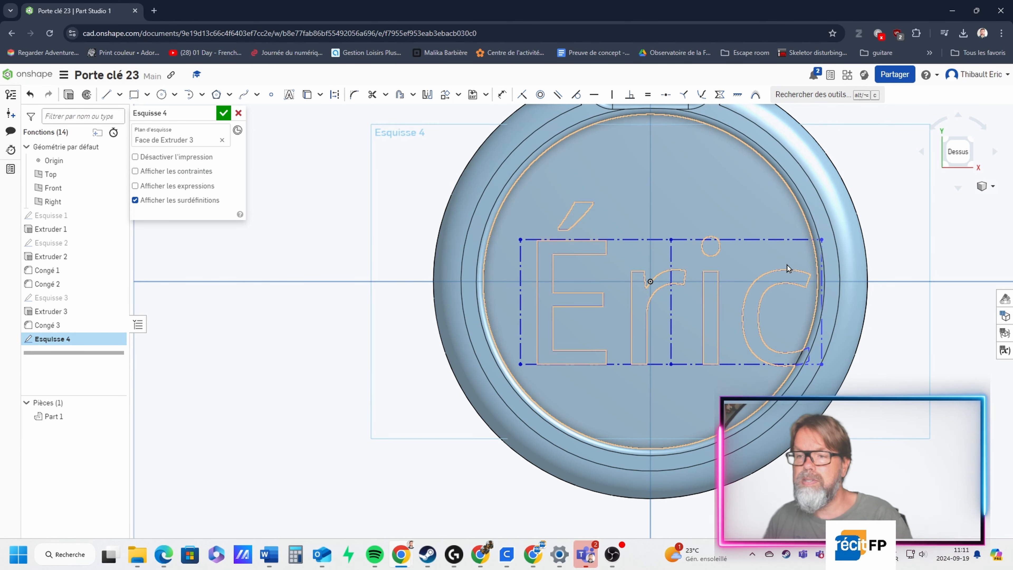
Step: Move the name text up about 3.2 mm and left about 3 mm to centre it on the origin
mouse_move(419, 221)
left_mouse_down()
mouse_move(908, 388)
mouse_move(914, 403)
left_mouse_up()
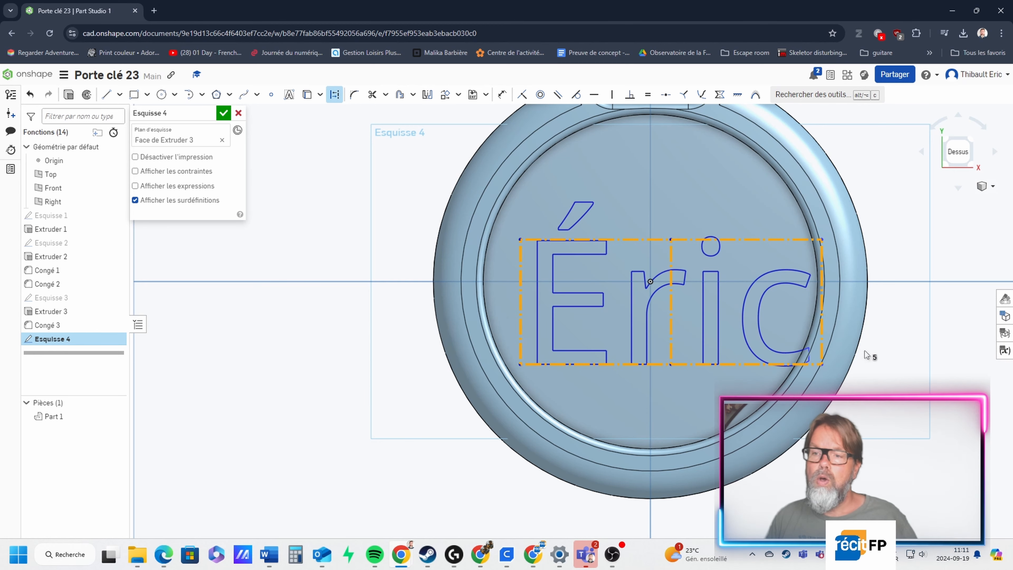
right_click(674, 311)
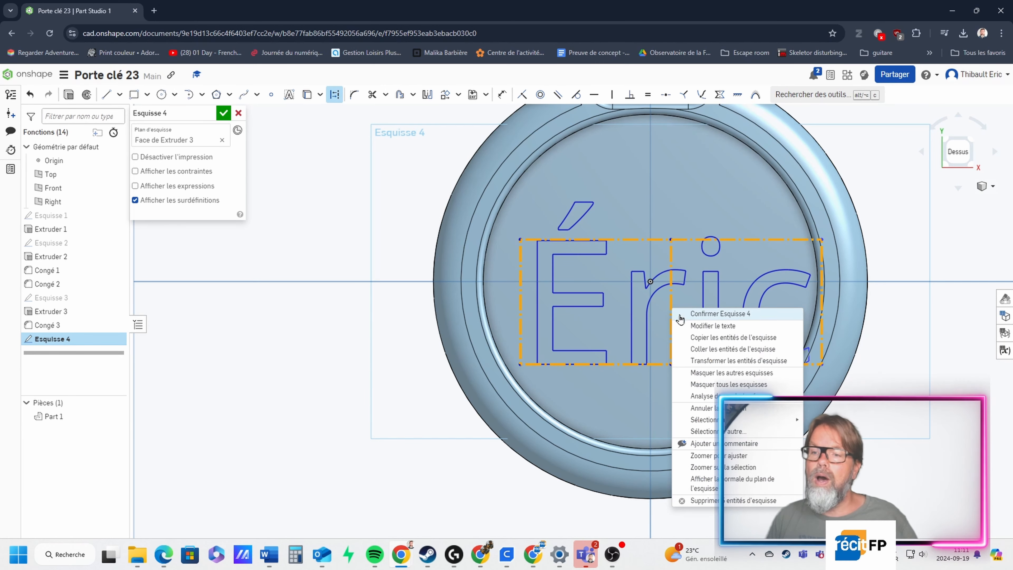
left_click(733, 361)
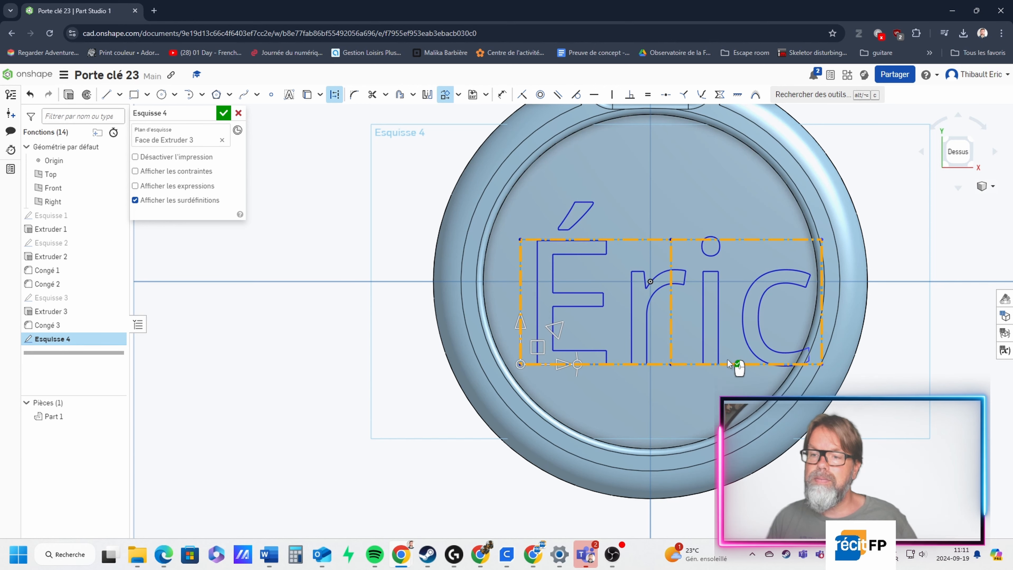
left_click_drag(520, 324, 515, 304)
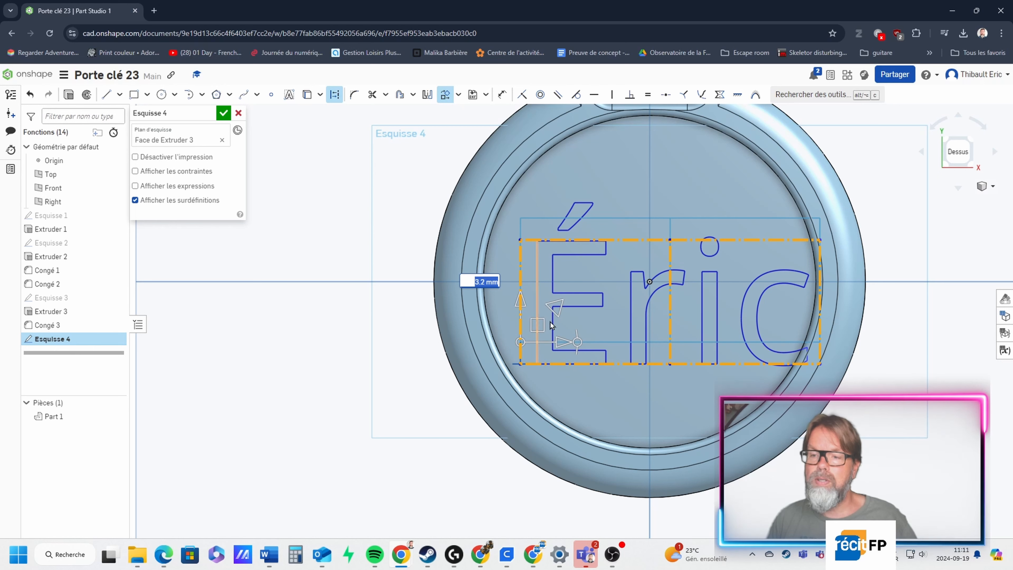
left_click_drag(558, 347, 538, 346)
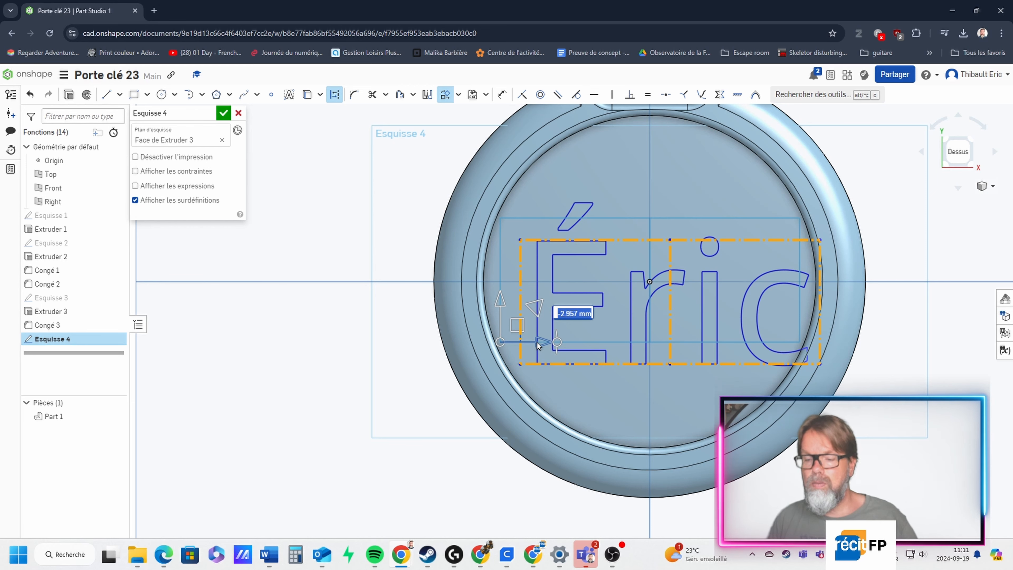
left_click(400, 317)
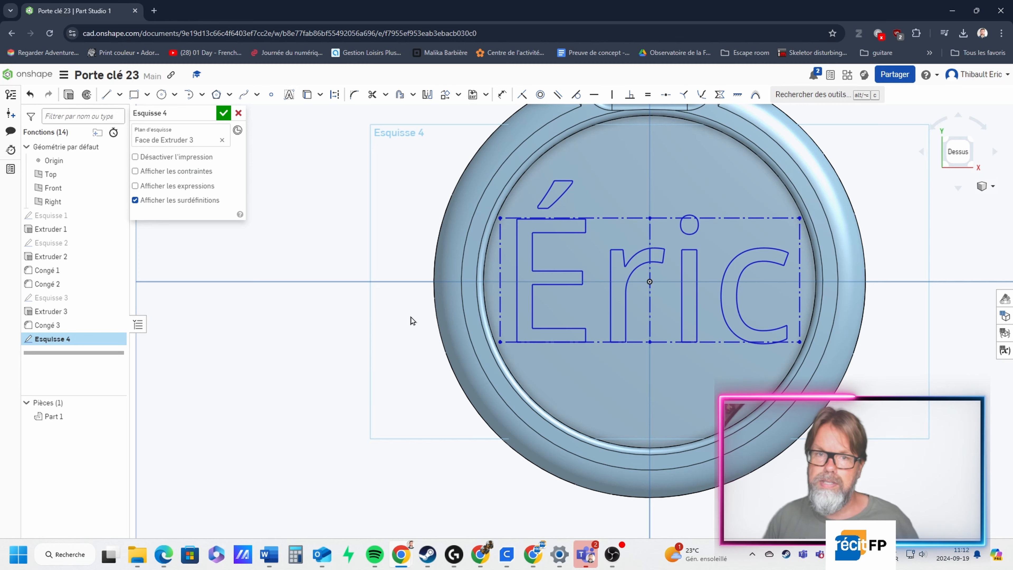
Step: Finish the name sketch and start an Extrude with all its letter regions selected, including the accent and the dot of the i
scroll(342, 170, "up", 1)
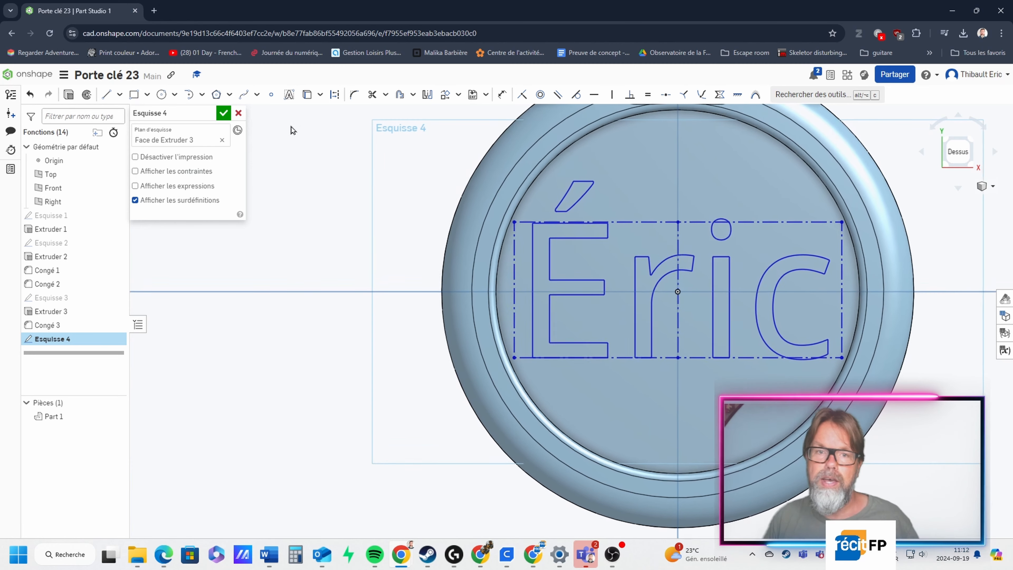
left_click(219, 116)
left_click(122, 94)
left_click(545, 308)
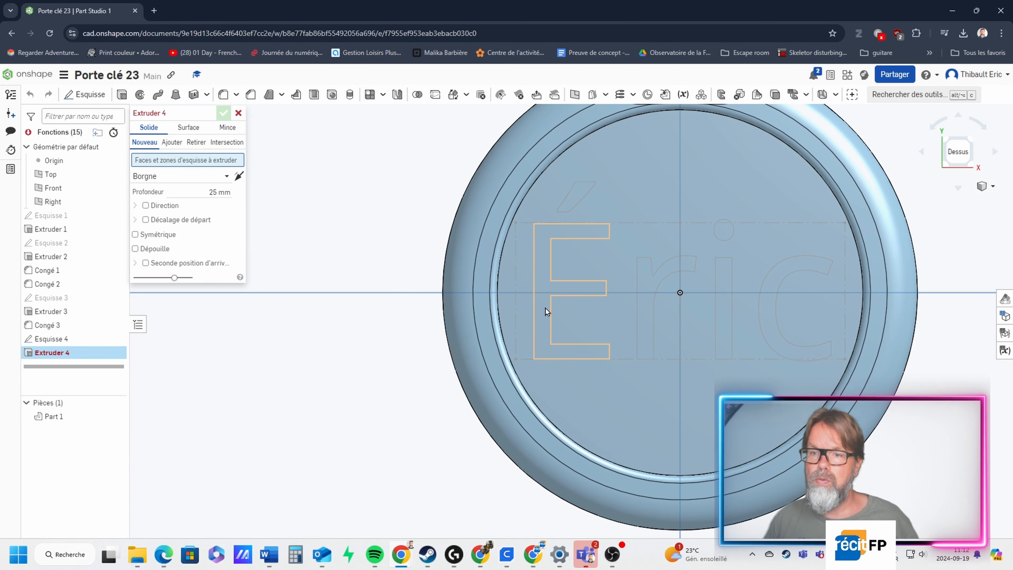
left_click(650, 311)
left_click(723, 313)
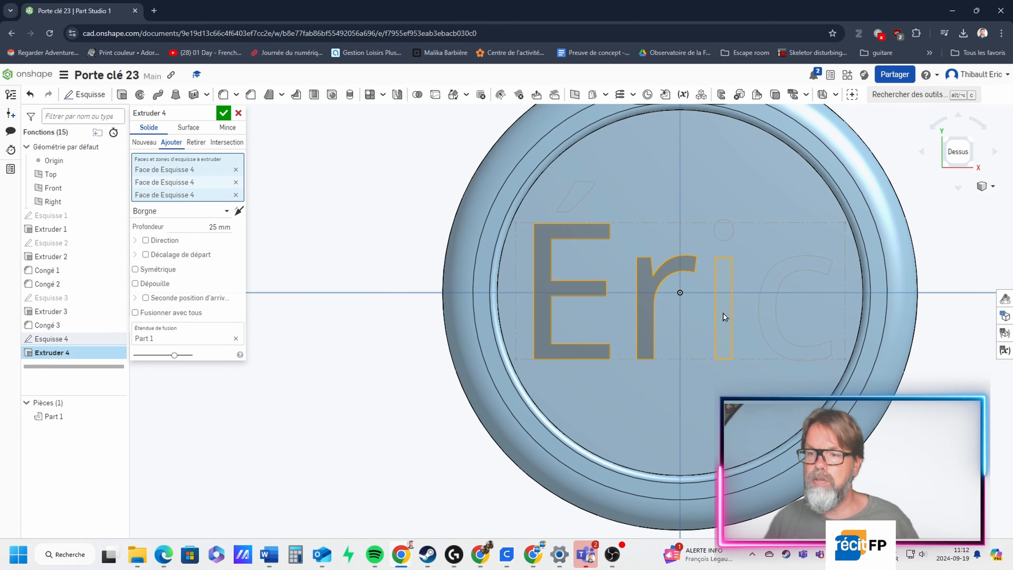
left_click(770, 311)
left_click(724, 231)
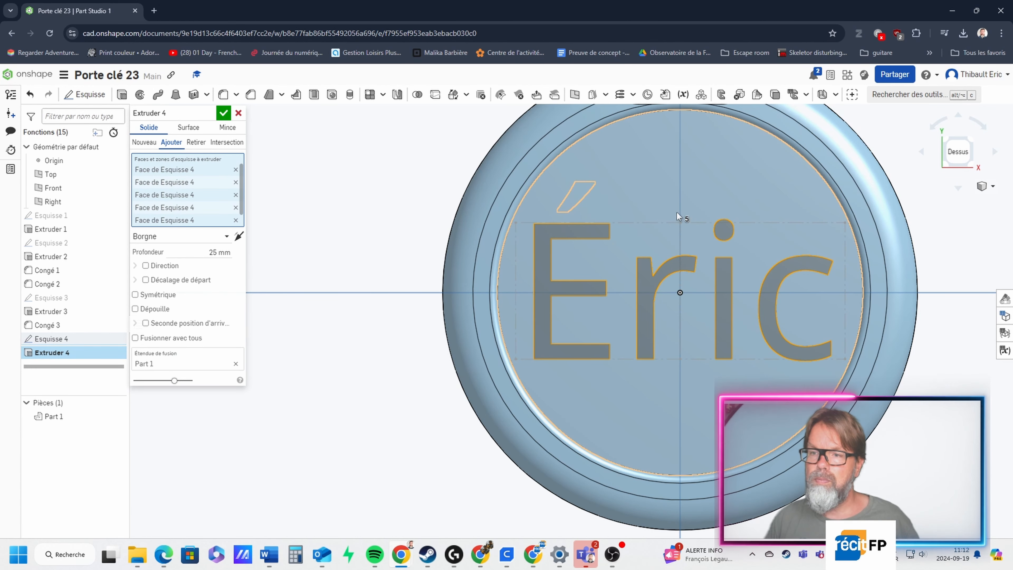
left_click(581, 189)
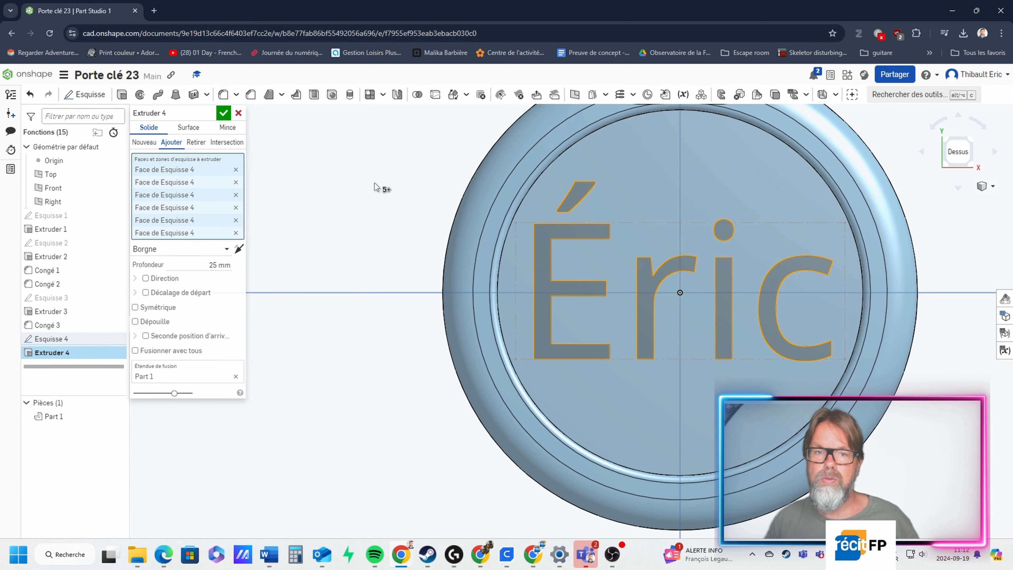
Step: Set the lettering's extrusion depth to 1 mm and complete it as an addition to the keychain body
right_click_drag(367, 184, 370, 137)
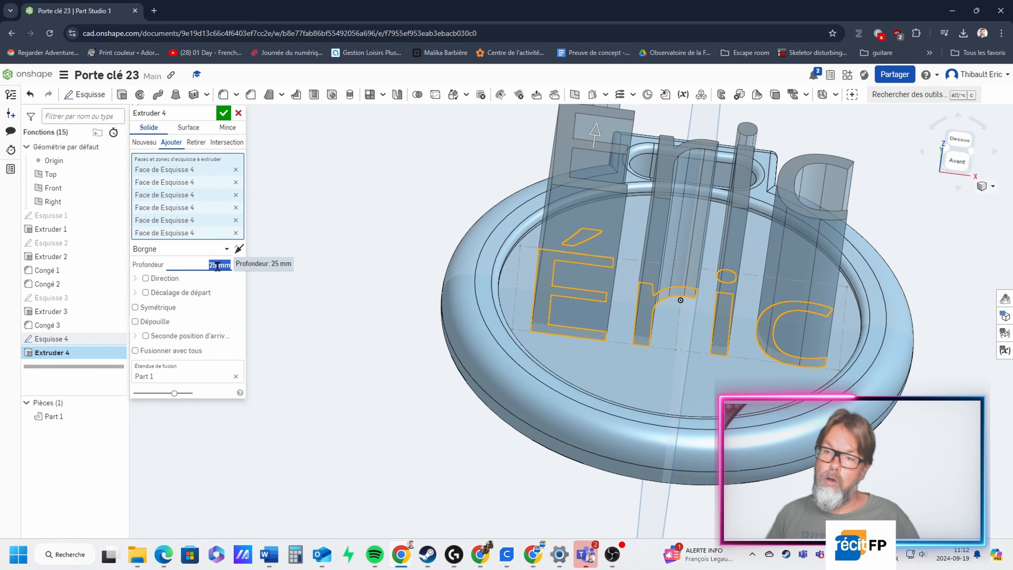
type("1")
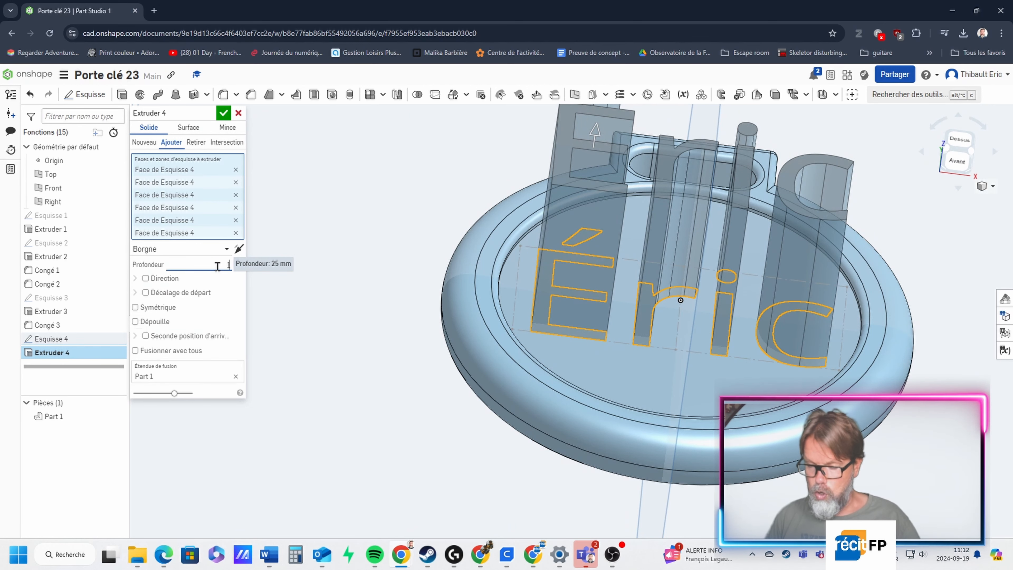
key("Return")
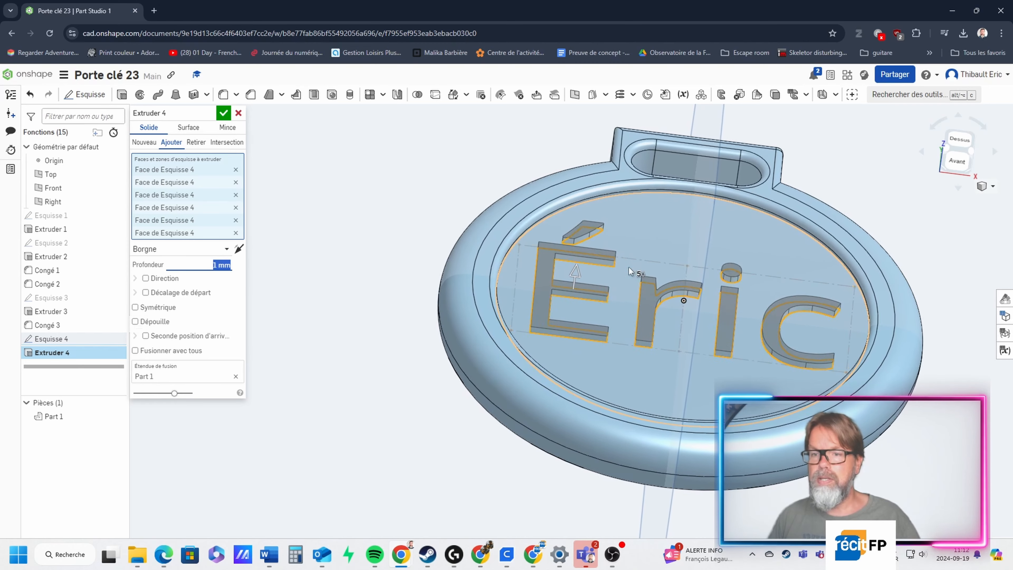
right_click_drag(630, 272, 621, 251)
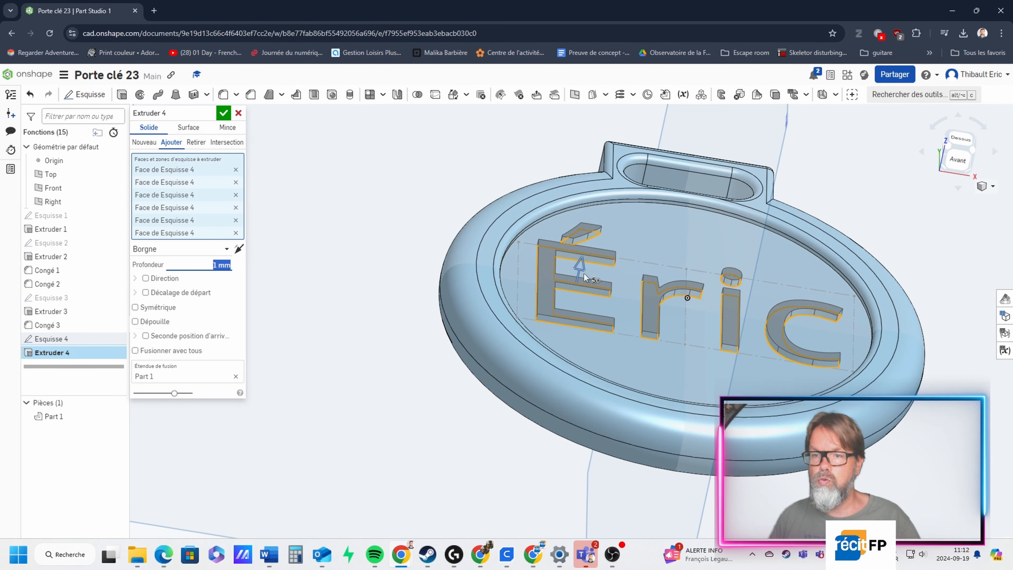
left_click(223, 118)
right_click_drag(697, 208, 627, 274)
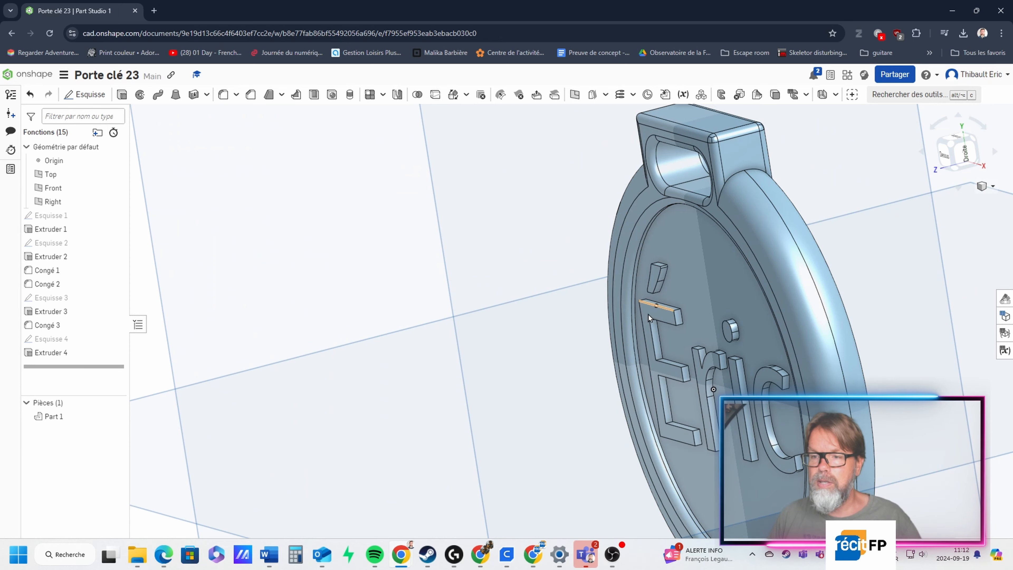
right_click_drag(900, 321, 806, 327)
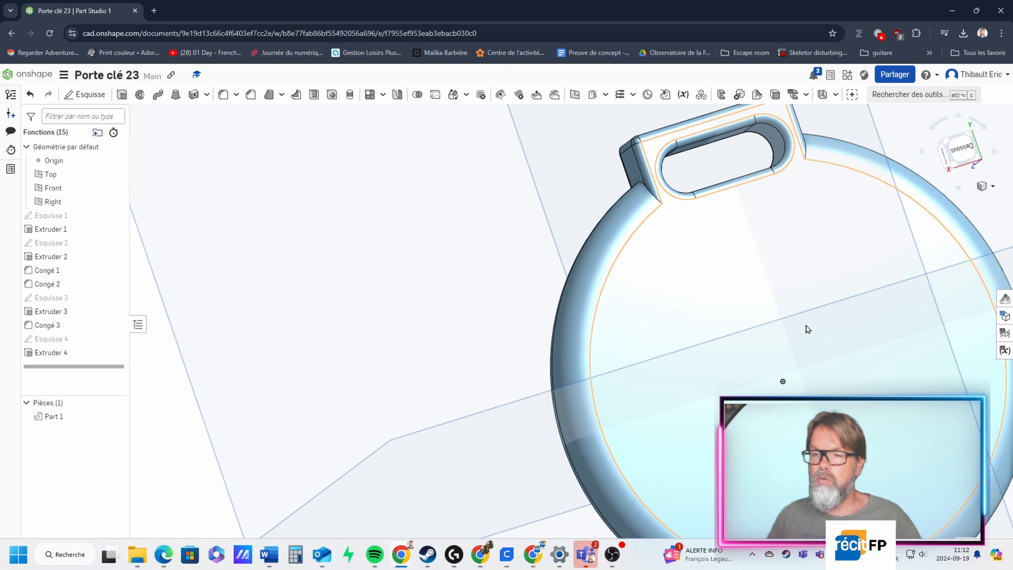
scroll(807, 326, "down", 3)
scroll(804, 326, "up", 3)
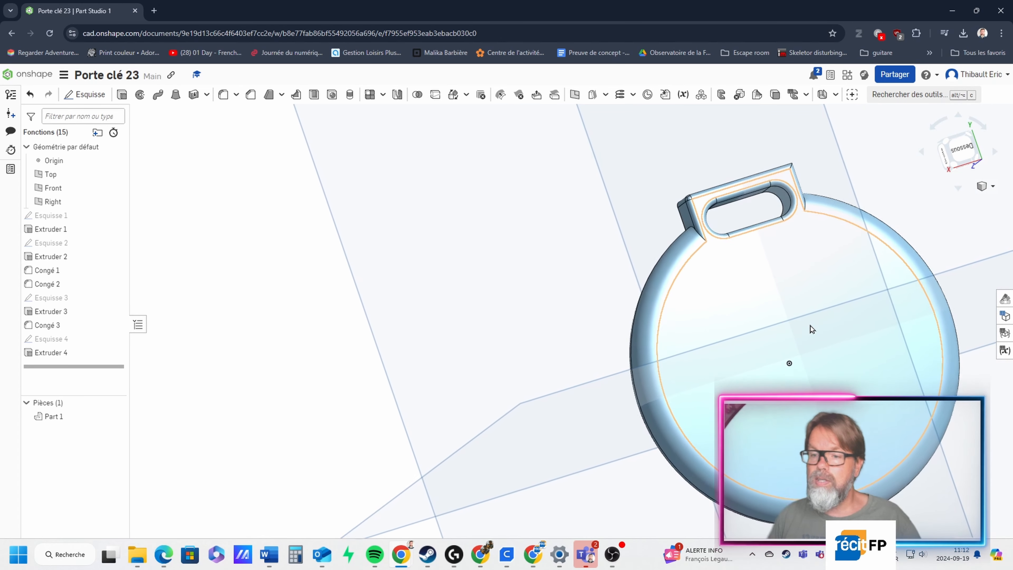